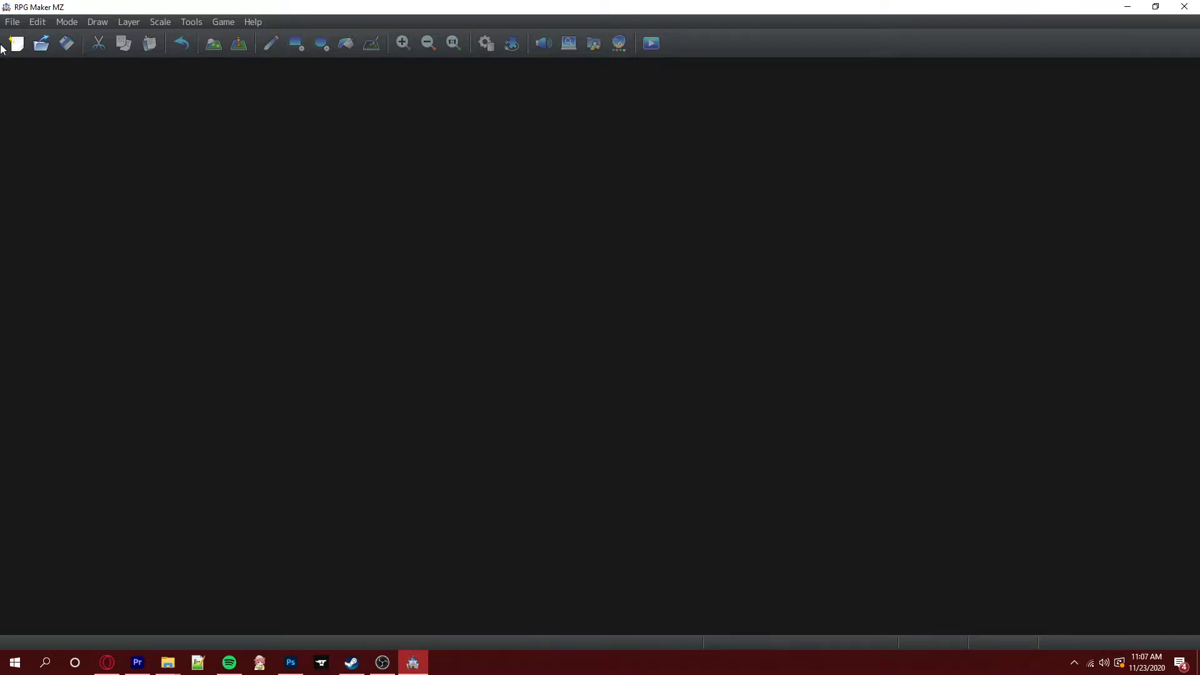
Create a new project with the name and game title "Tutorial Project" in the default location
left_click(11, 23)
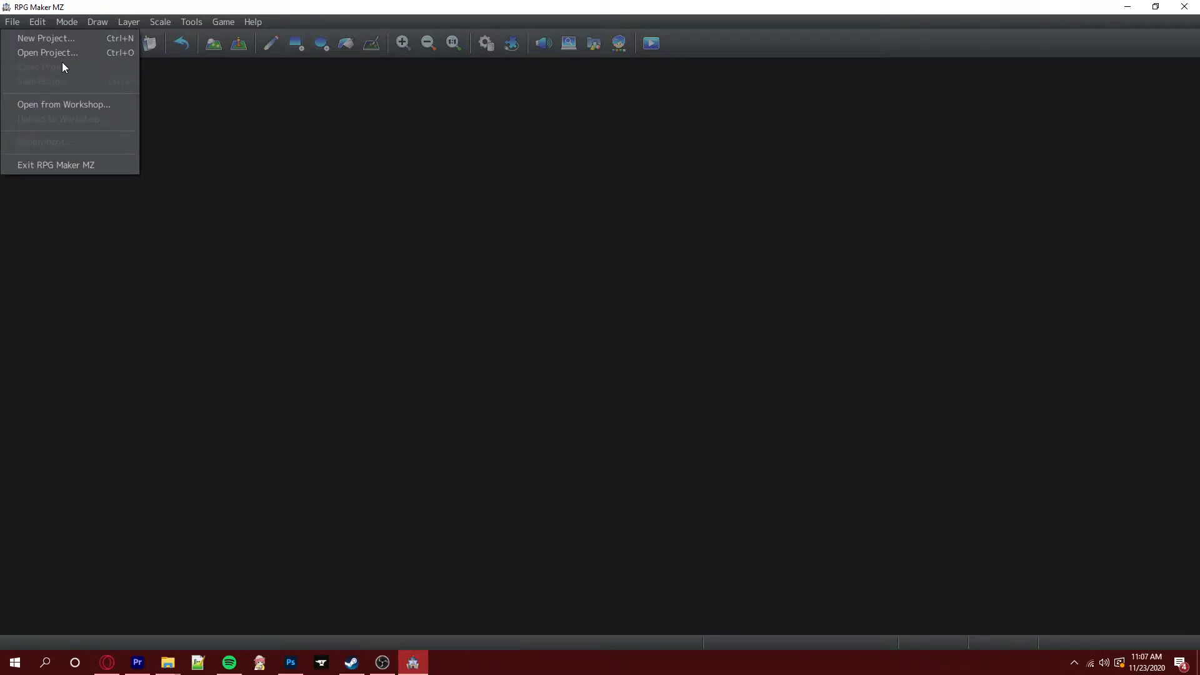
left_click(78, 40)
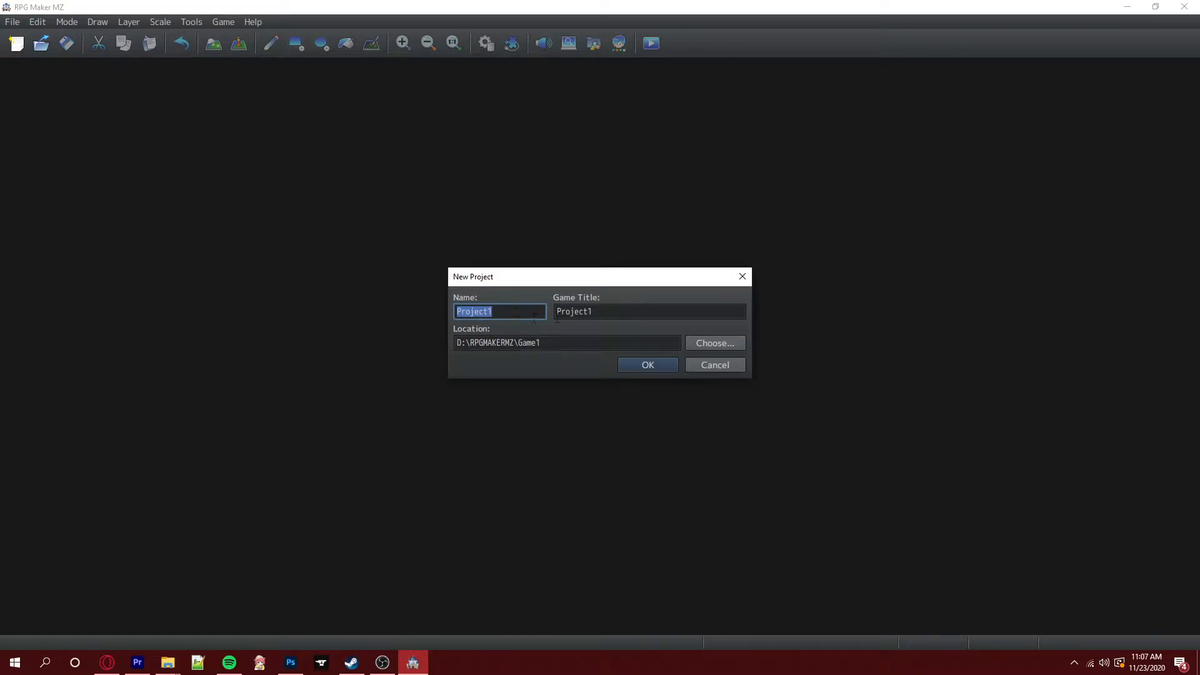
type("Tutorial Projec")
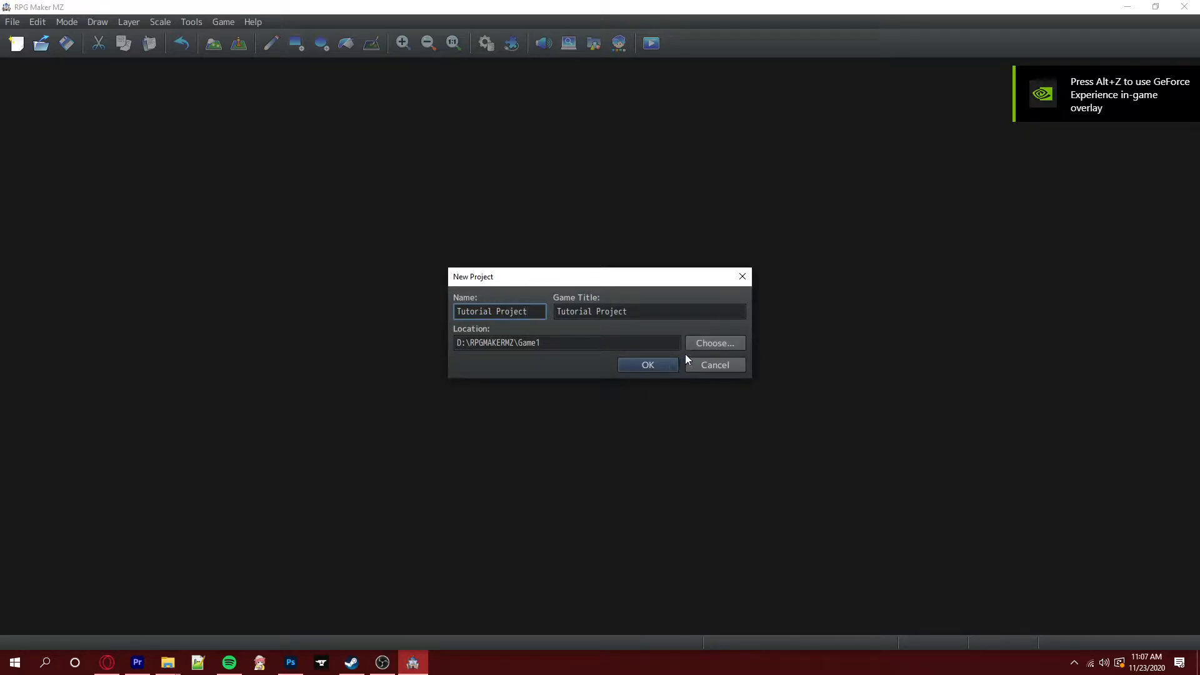
left_click(668, 365)
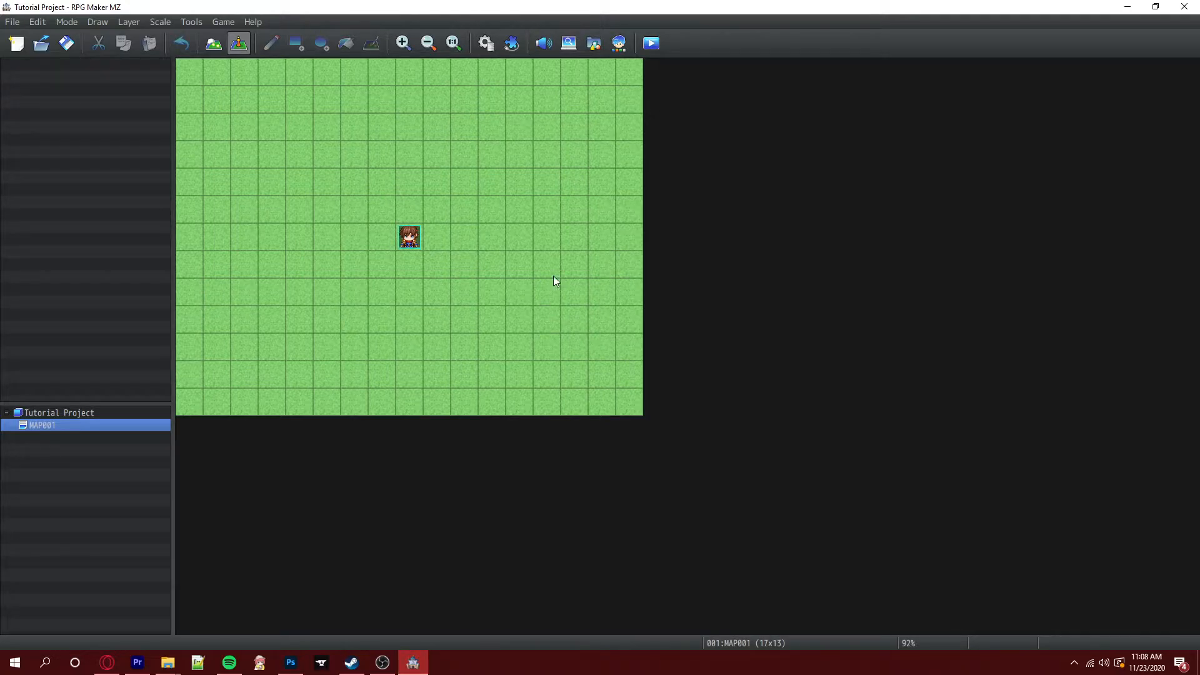
Switch to map editing and set MAP001's tileset to 0003 Inside
left_click(213, 43)
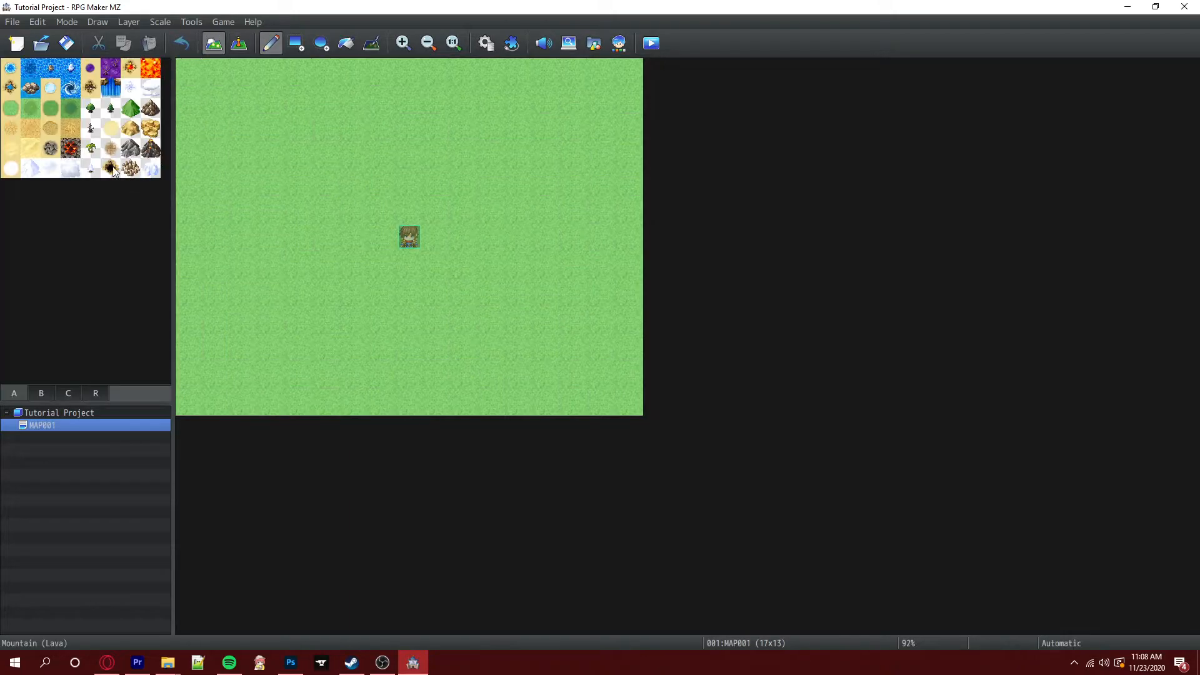
double_click(38, 426)
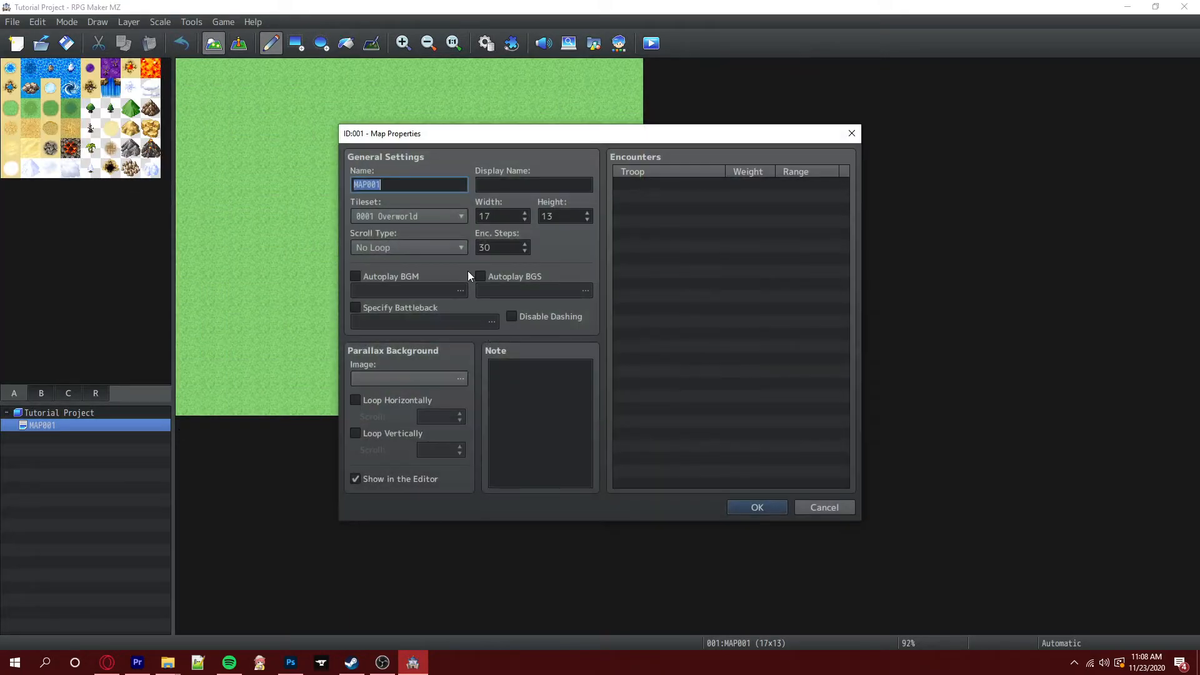
left_click(405, 215)
left_click(392, 259)
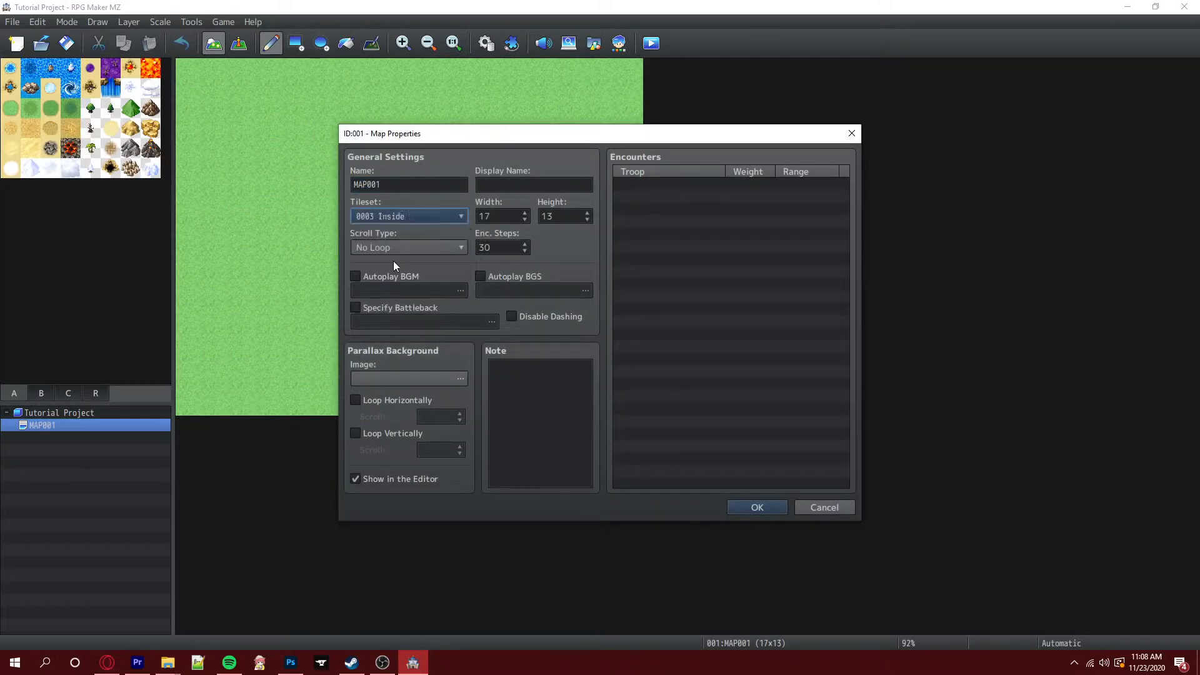
left_click(757, 507)
Flood-fill the whole map with the orange and red brick floor tile
scroll(112, 303, "down", 5)
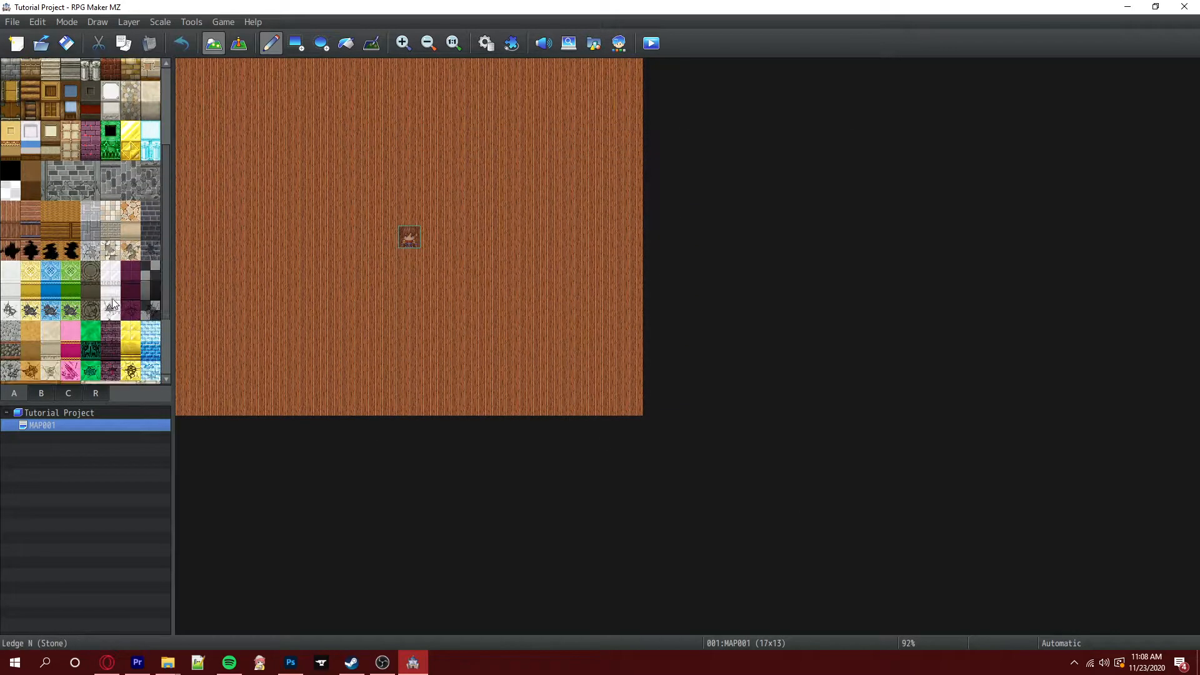
scroll(113, 298, "up", 5)
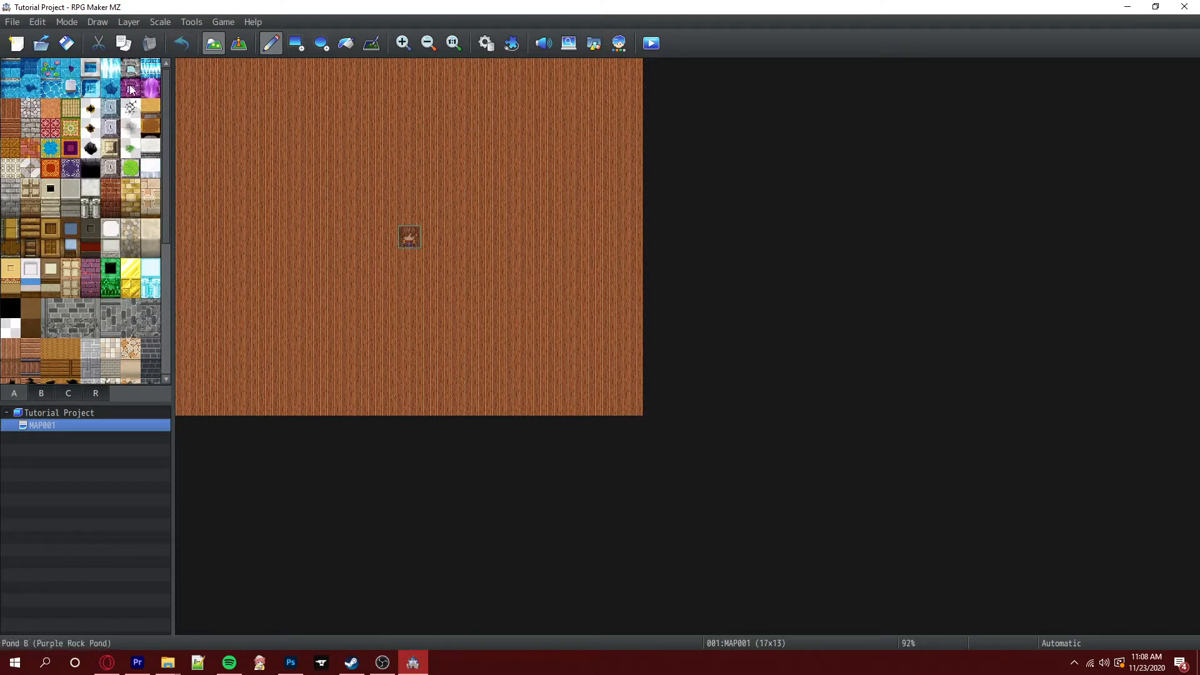
scroll(73, 154, "down", 4)
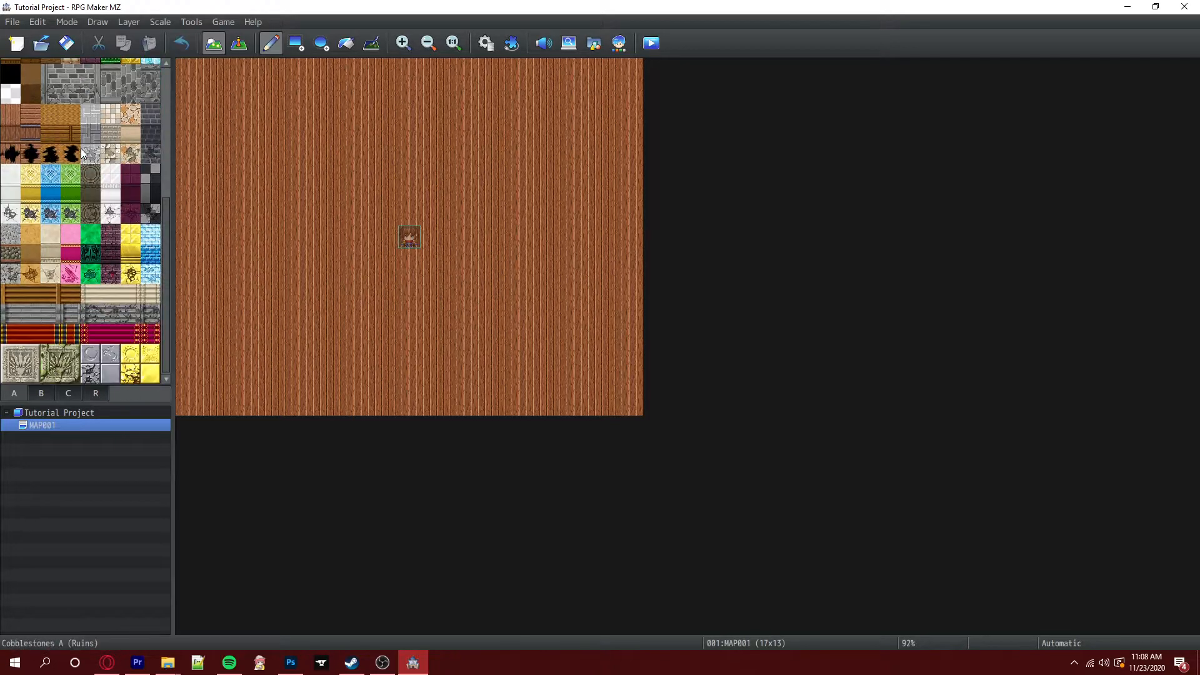
scroll(74, 153, "up", 4)
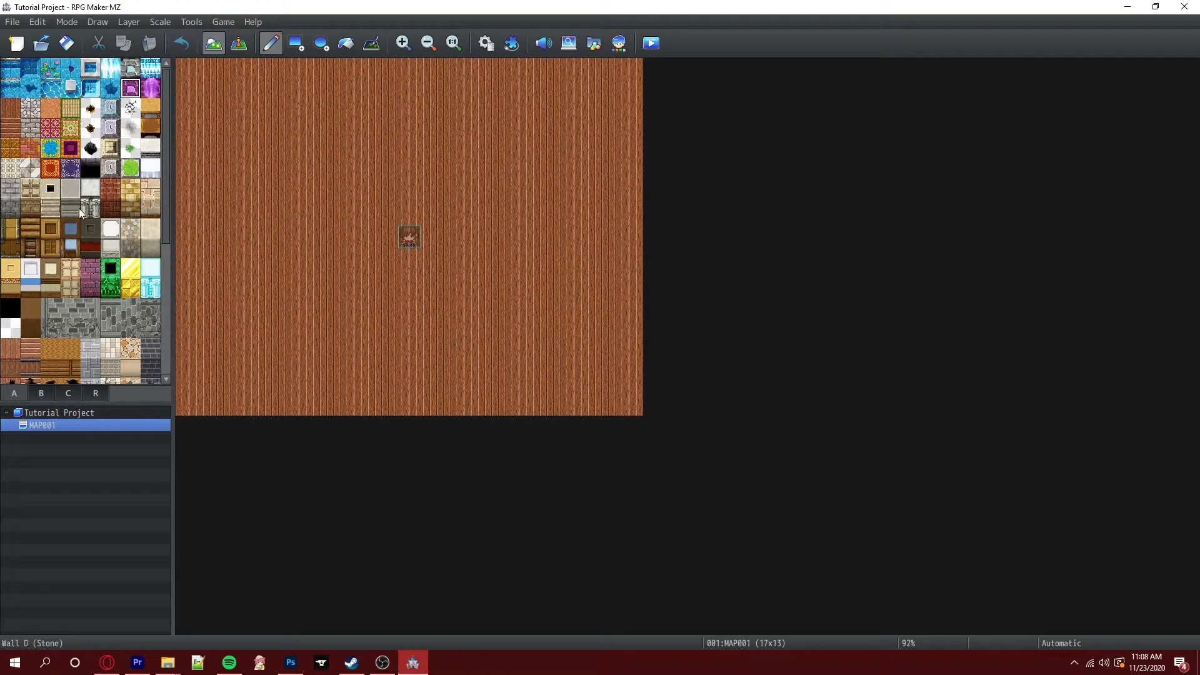
left_click(29, 149)
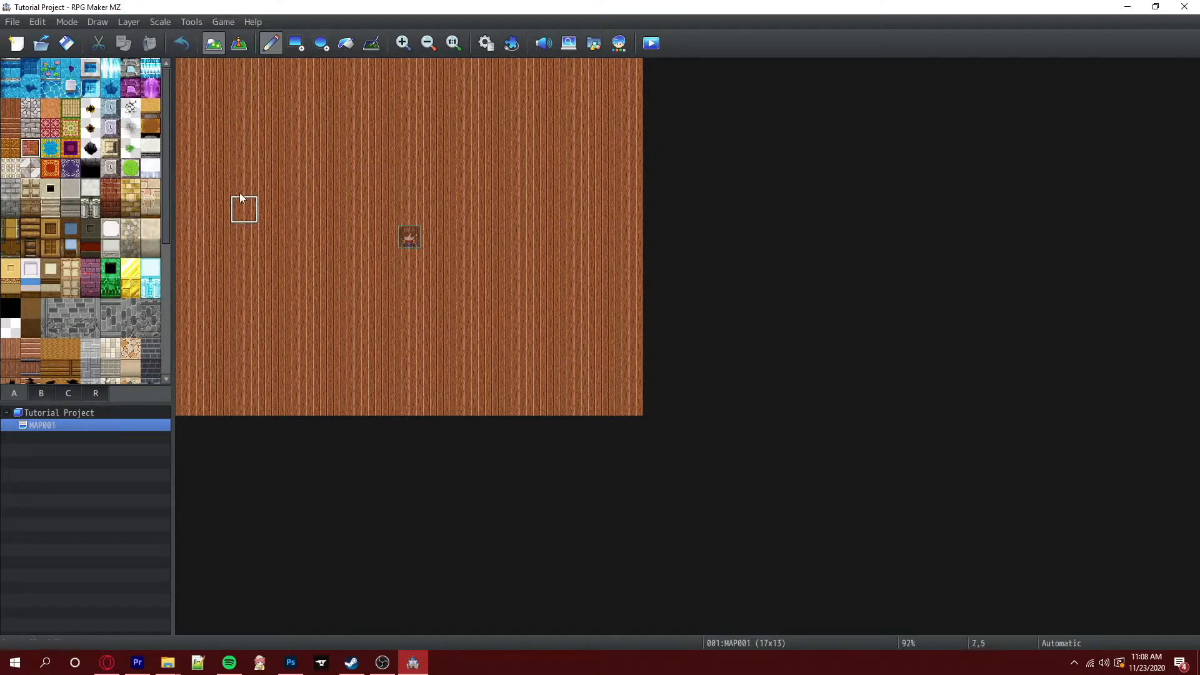
left_click(346, 43)
left_click(354, 181)
Paint Pond B (Purple Rock Pond) freehand across the map's middle and lower half, leaving two brick islands
left_click(278, 48)
left_click(130, 88)
mouse_move(216, 155)
left_mouse_down()
mouse_move(195, 150)
mouse_move(429, 221)
mouse_move(657, 253)
mouse_move(628, 275)
mouse_move(407, 262)
mouse_move(262, 236)
mouse_move(251, 206)
mouse_move(164, 179)
left_mouse_up()
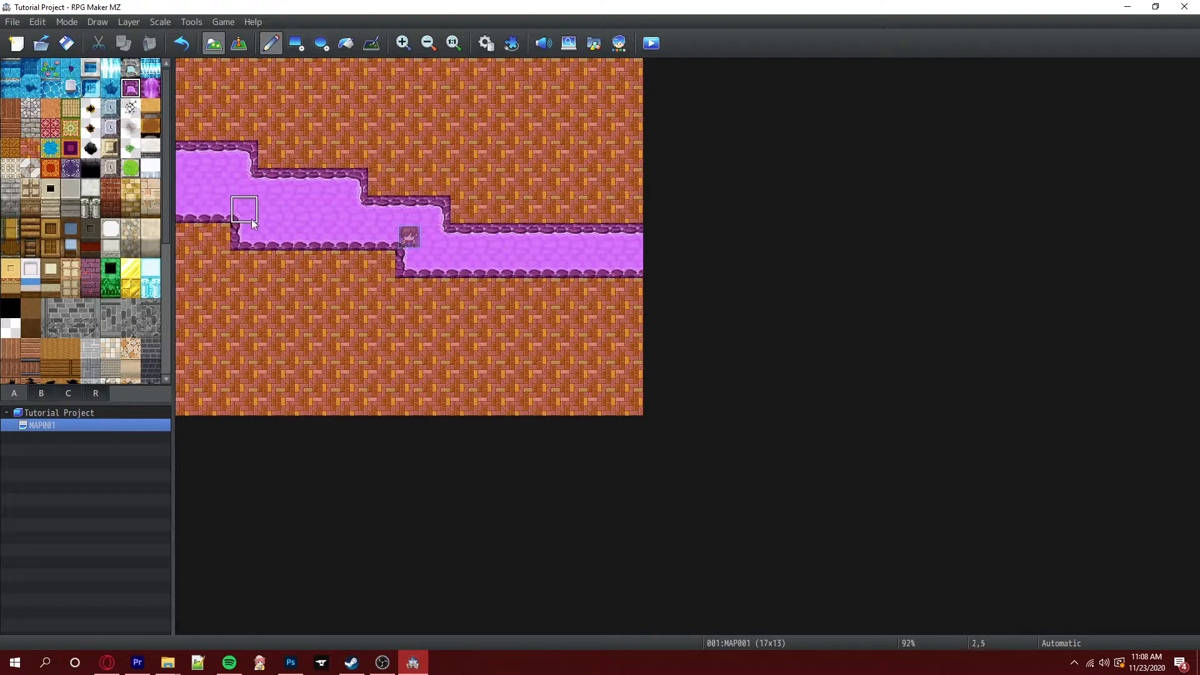
mouse_move(189, 239)
left_mouse_down()
mouse_move(219, 337)
mouse_move(413, 288)
mouse_move(219, 236)
mouse_move(190, 257)
mouse_move(198, 300)
mouse_move(208, 289)
left_mouse_up()
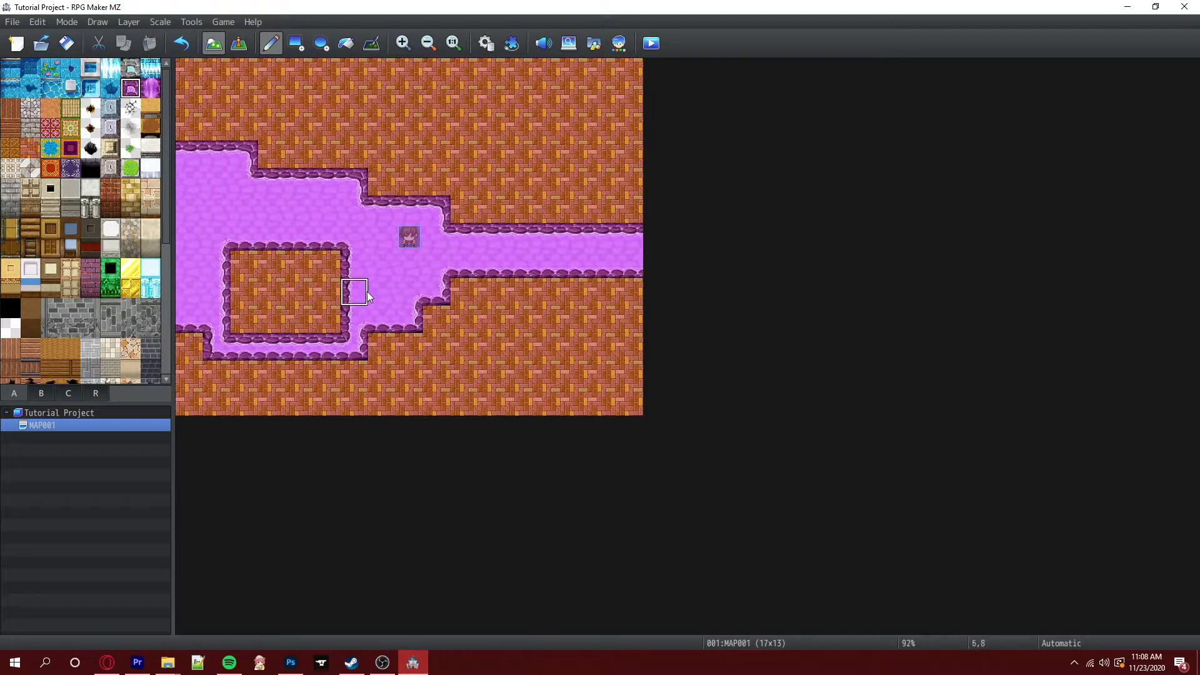
mouse_move(190, 375)
left_mouse_down()
mouse_move(188, 357)
mouse_move(287, 395)
mouse_move(477, 404)
mouse_move(548, 343)
mouse_move(507, 285)
mouse_move(468, 284)
mouse_move(597, 286)
mouse_move(599, 374)
mouse_move(627, 396)
left_mouse_up()
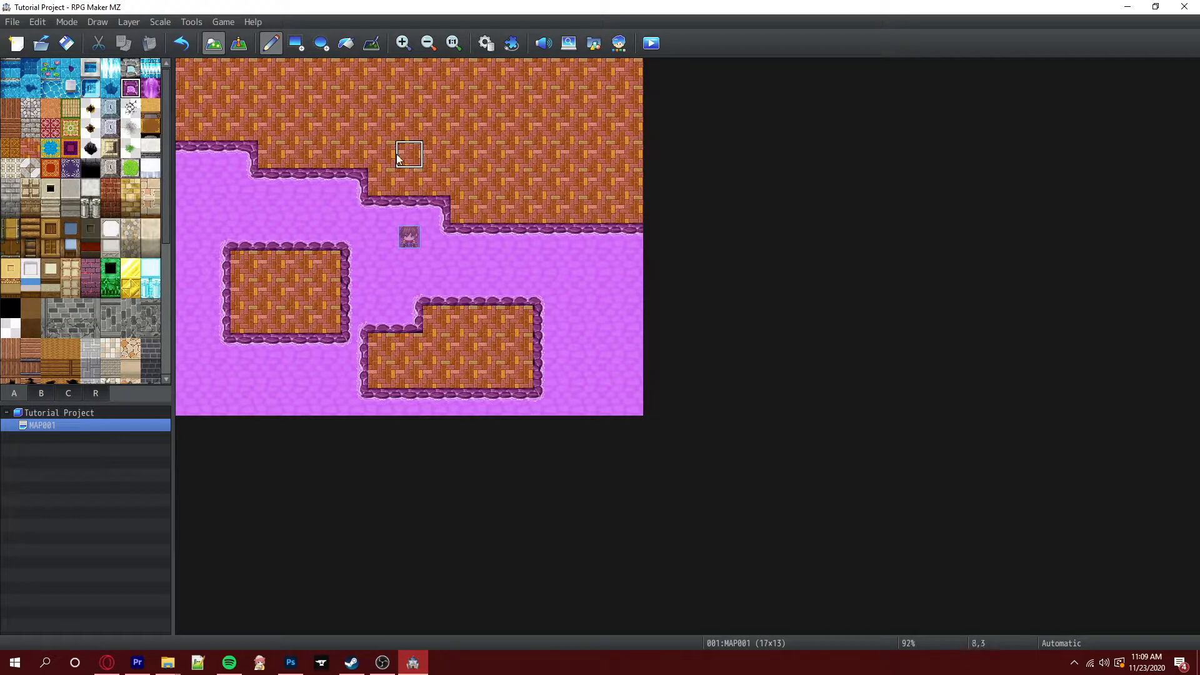
Paint the purple pond along the map's upper, left and right edges, leaving one large brick island
mouse_move(189, 81)
left_mouse_down()
mouse_move(666, 80)
mouse_move(587, 107)
mouse_move(322, 78)
mouse_move(188, 91)
mouse_move(450, 94)
left_mouse_up()
mouse_move(240, 120)
left_mouse_down()
mouse_move(188, 125)
mouse_move(394, 105)
left_mouse_up()
left_click_drag(600, 125, 601, 155)
key("ctrl+z")
left_click_drag(628, 142, 613, 216)
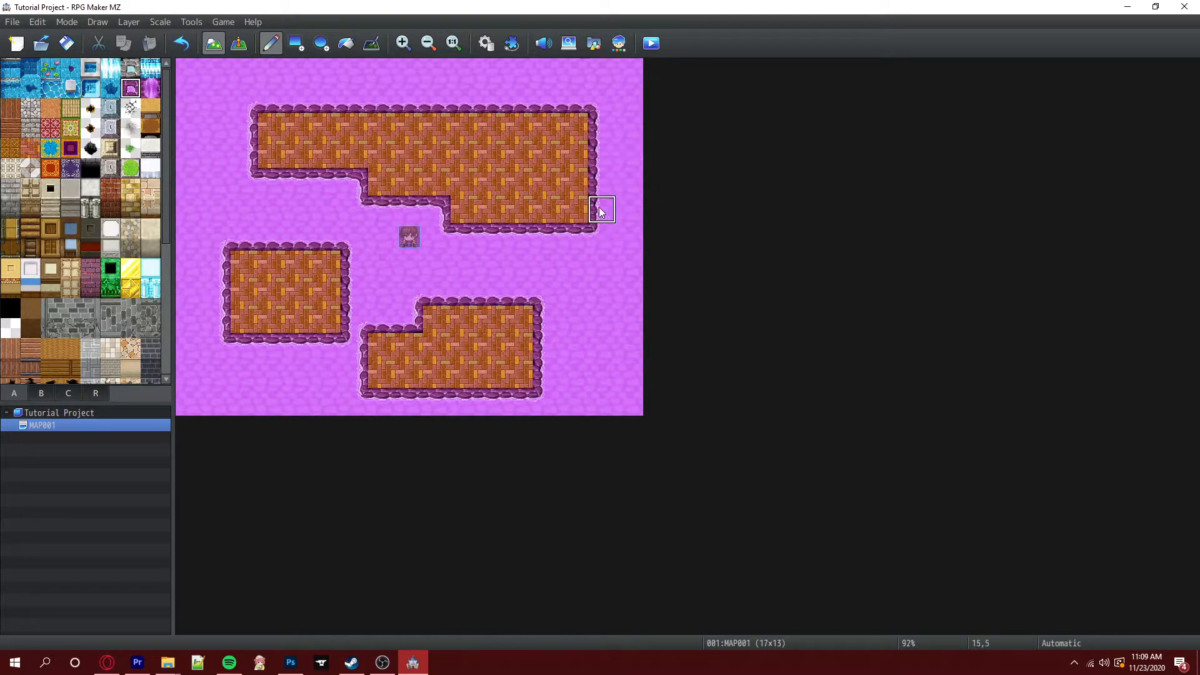
Look through the Inside tileset's B and C tiles, the database and the A tiles
key("F6")
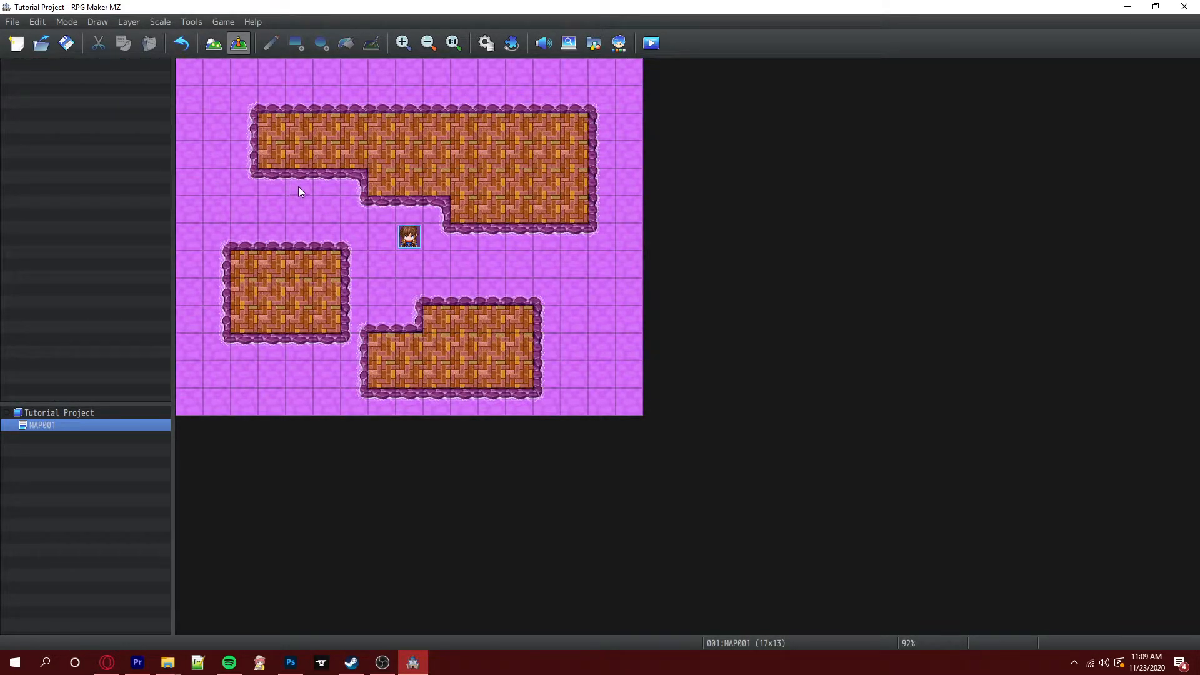
key("F5")
left_click(41, 392)
left_click(68, 392)
scroll(81, 250, "down", 10)
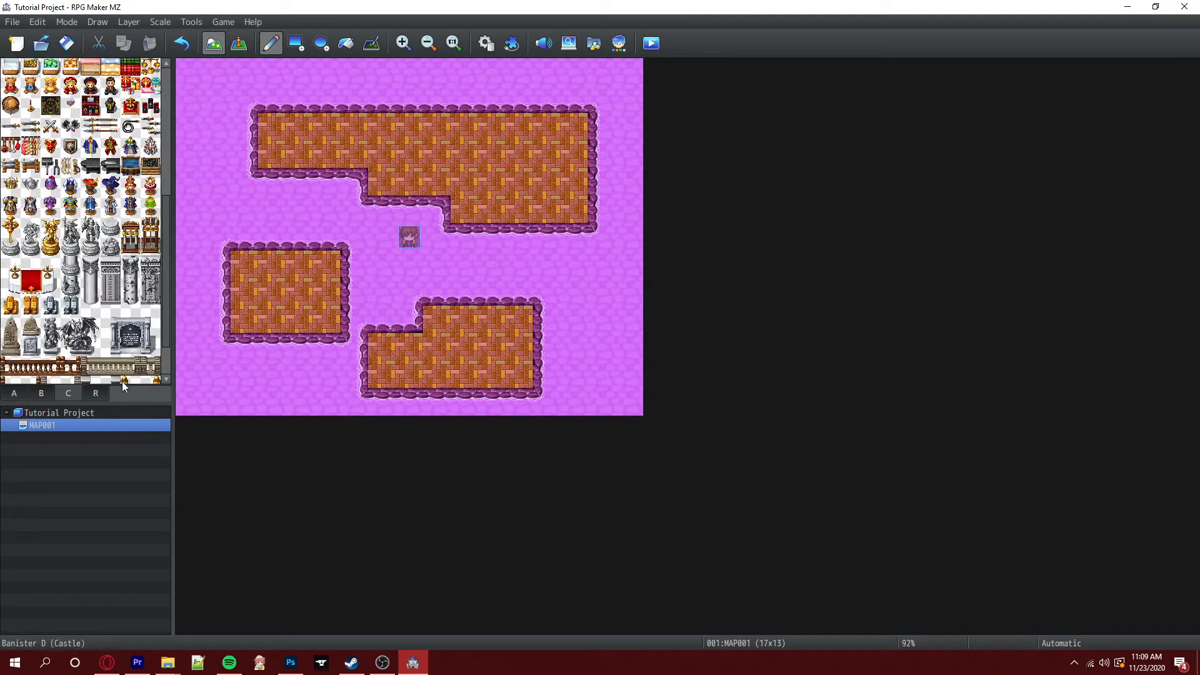
left_click(486, 43)
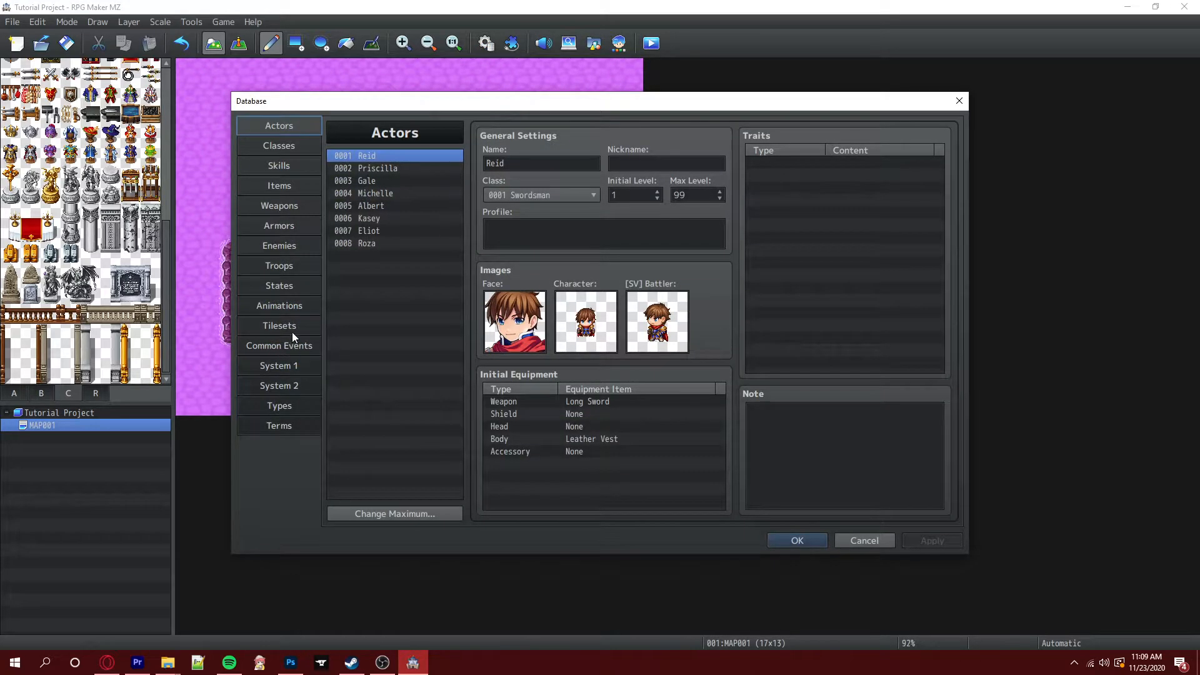
left_click(856, 539)
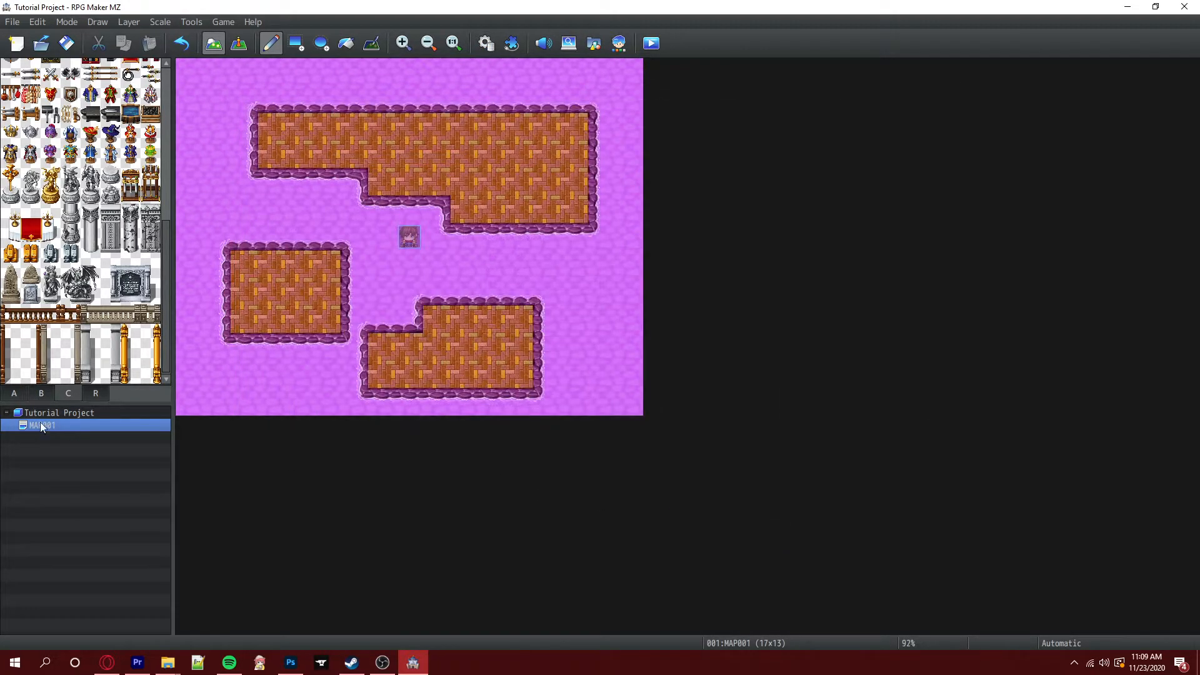
left_click(13, 396)
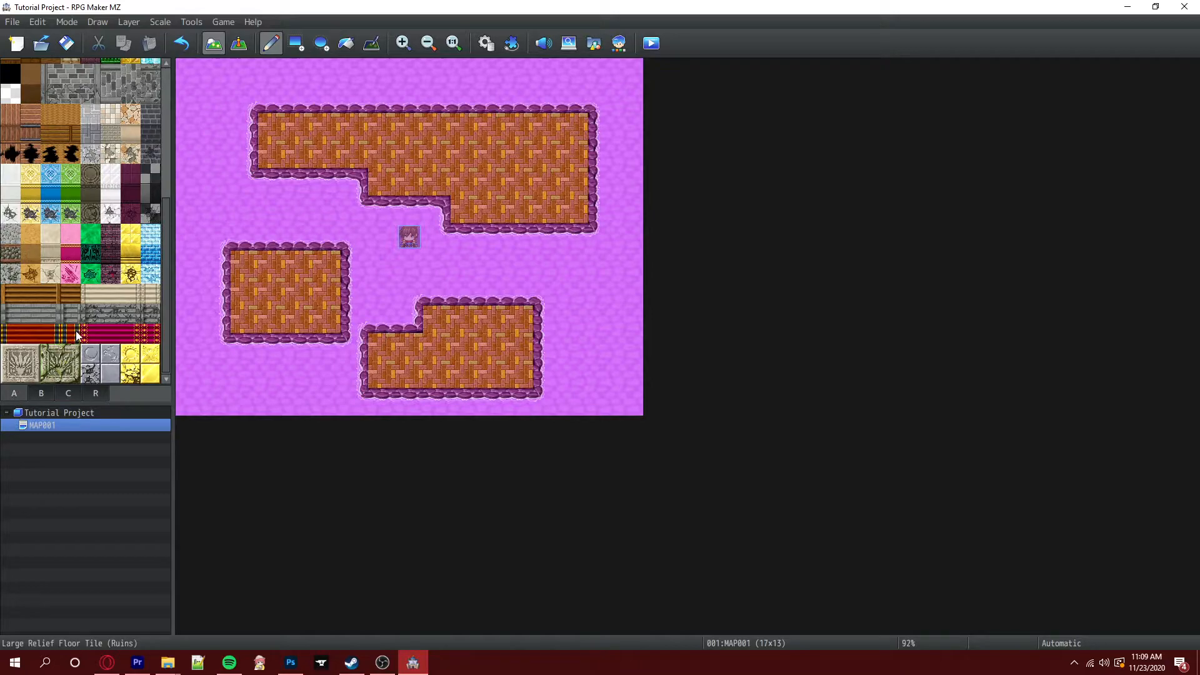
Set MAP001's tileset to 0002 Outside and look through its A tiles
double_click(41, 425)
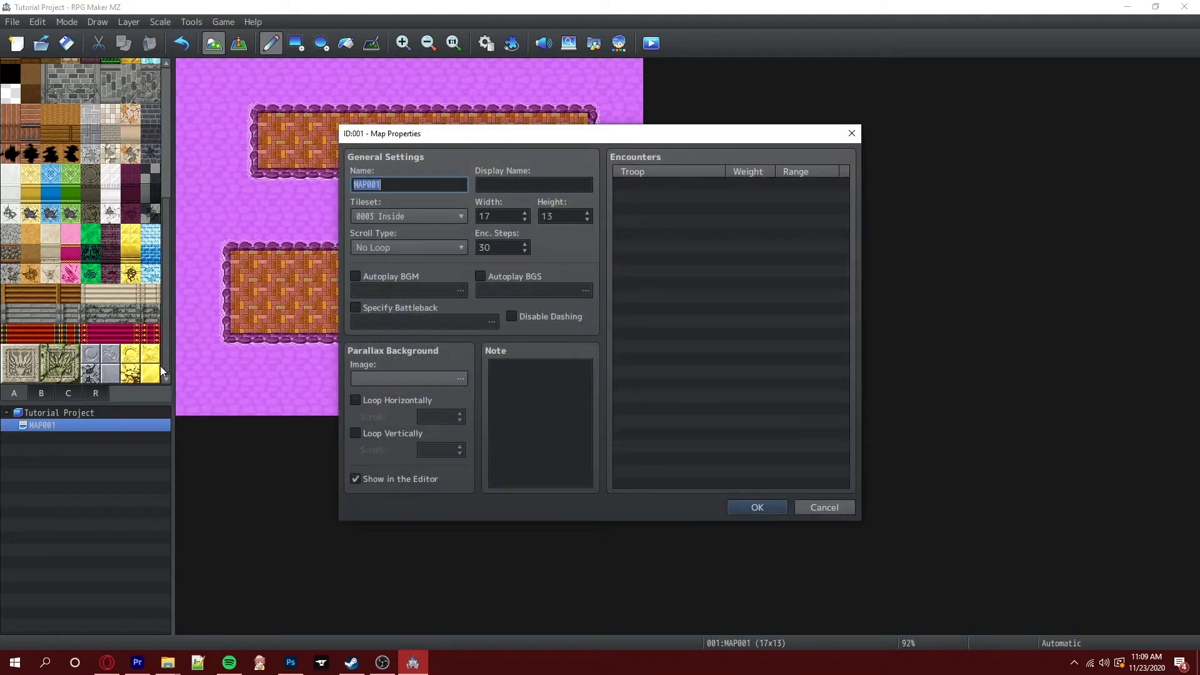
left_click(420, 217)
left_click(410, 265)
left_click(729, 506)
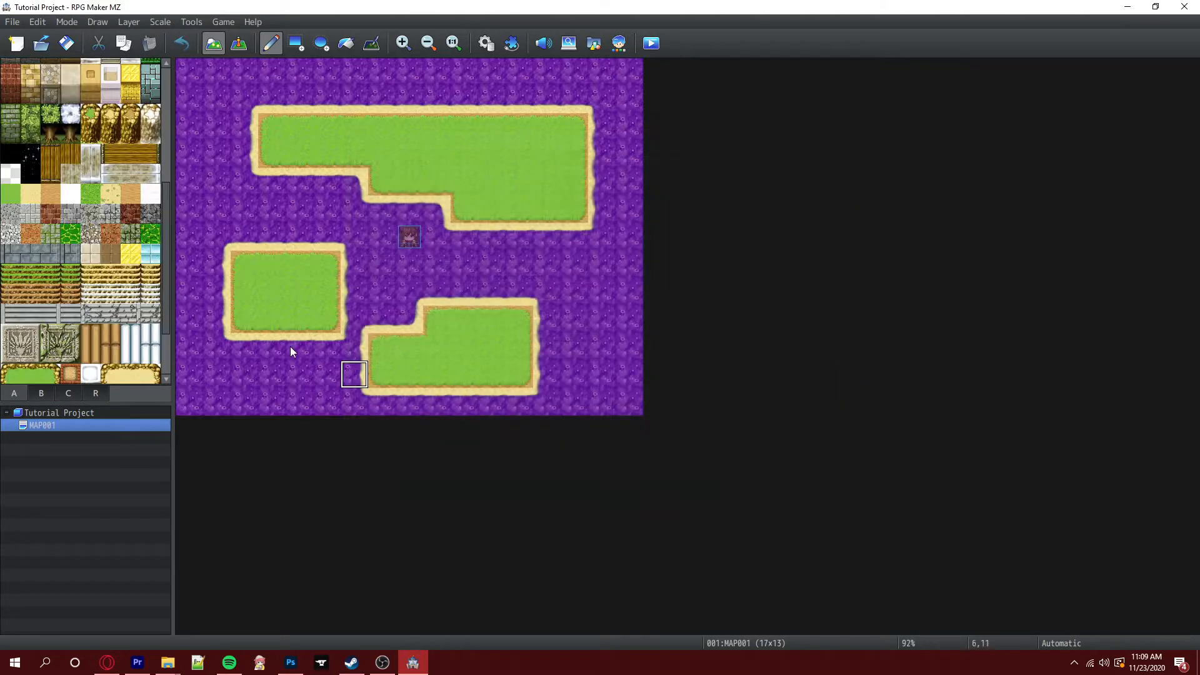
left_click(13, 398)
scroll(94, 297, "up", 5)
scroll(94, 290, "down", 5)
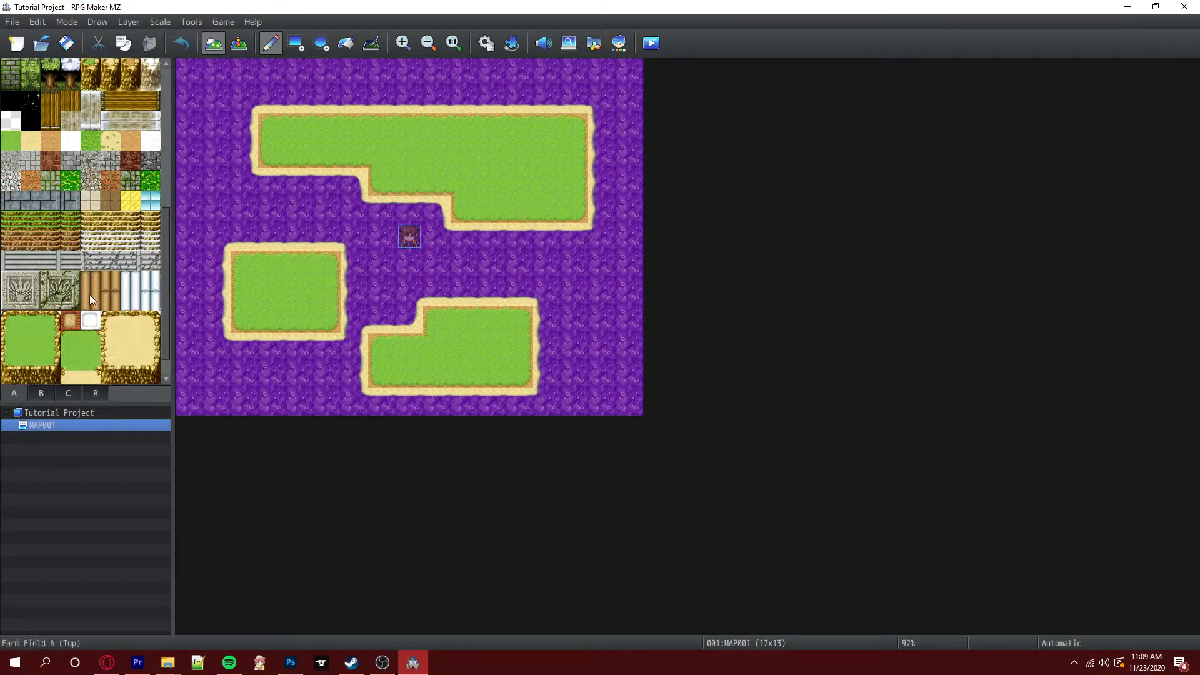
Set MAP001's tileset back to 0003 Inside and show its C tiles
double_click(39, 426)
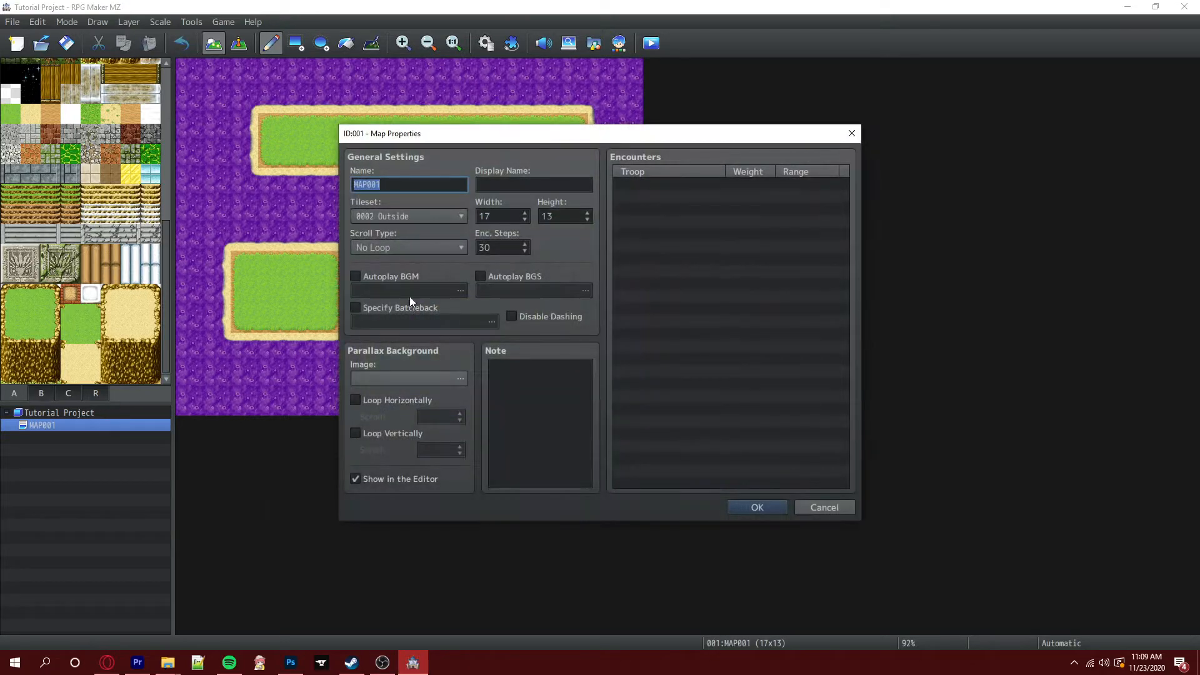
left_click(404, 220)
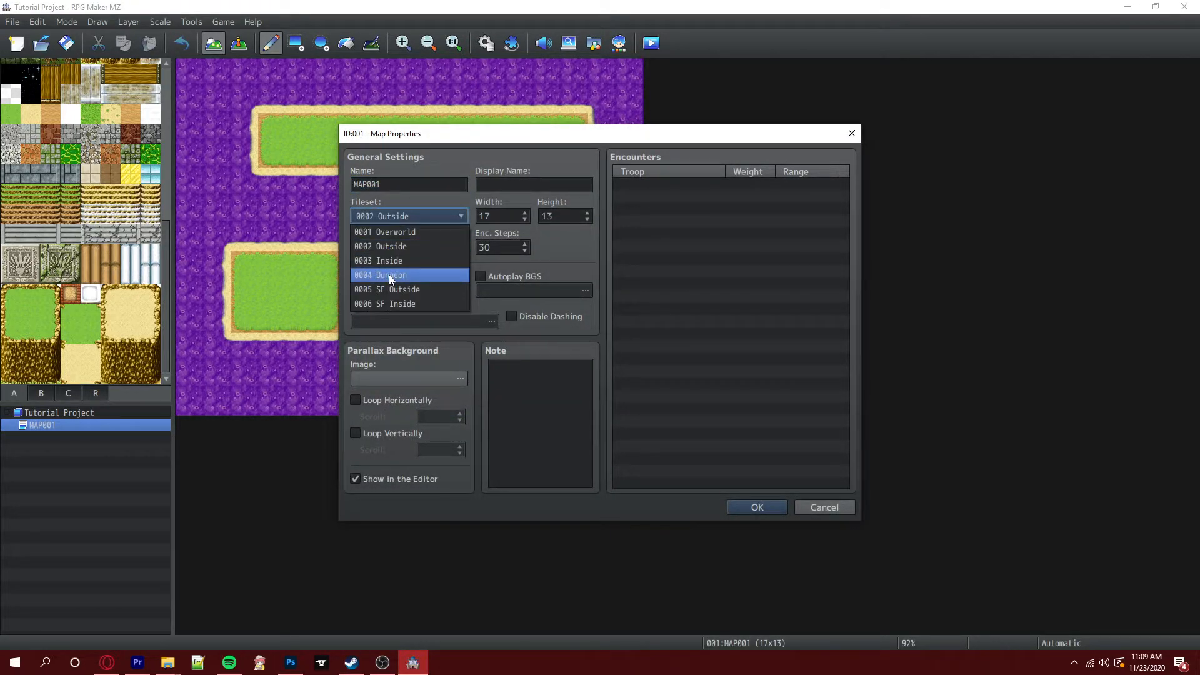
left_click(388, 275)
left_click(393, 217)
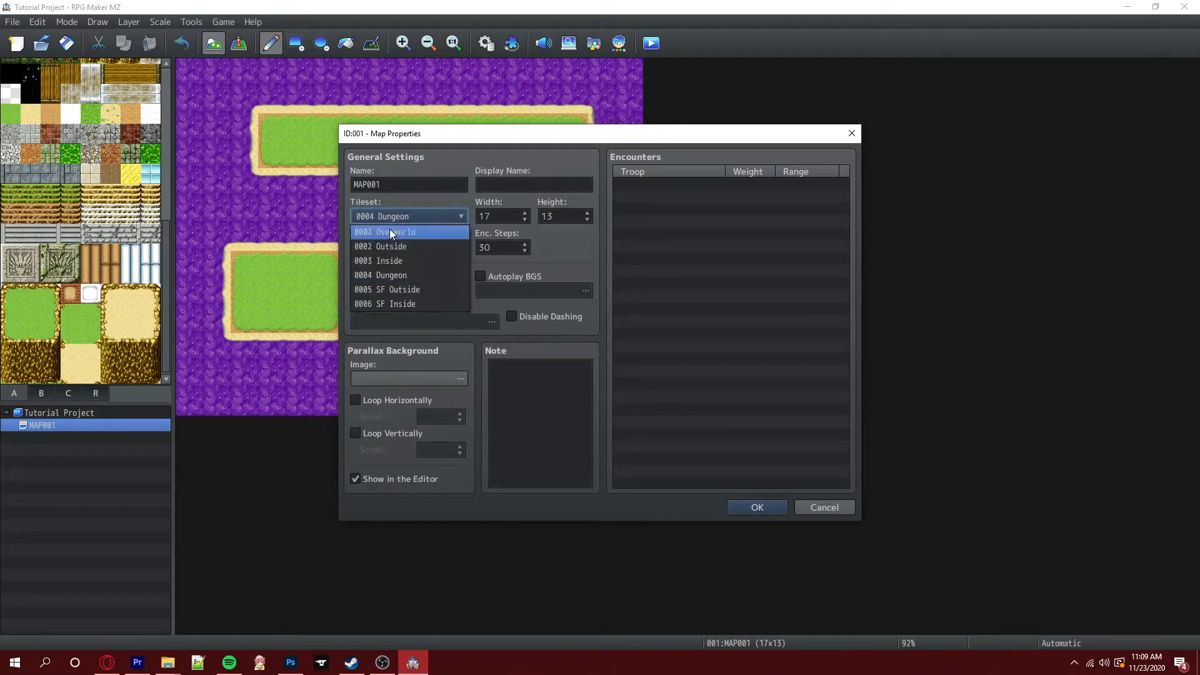
left_click(391, 257)
left_click(757, 510)
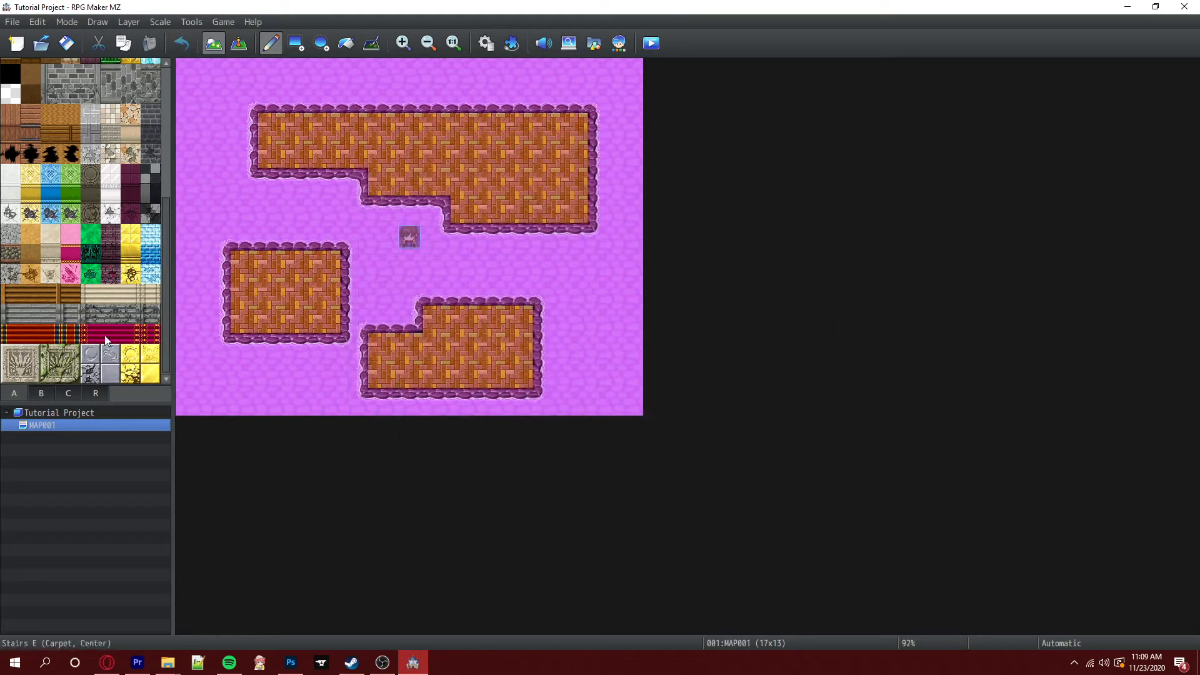
left_click(58, 393)
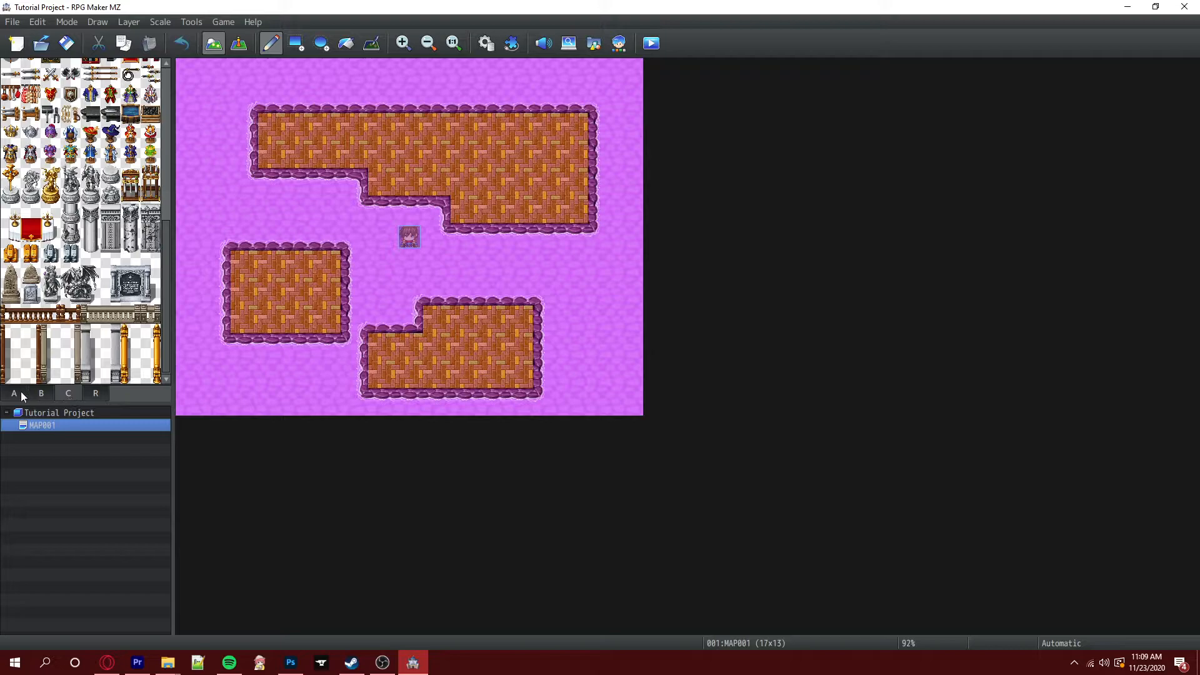
Examine the Inside tileset in the database and the images available for its D slot, keeping the slot empty
left_click(486, 43)
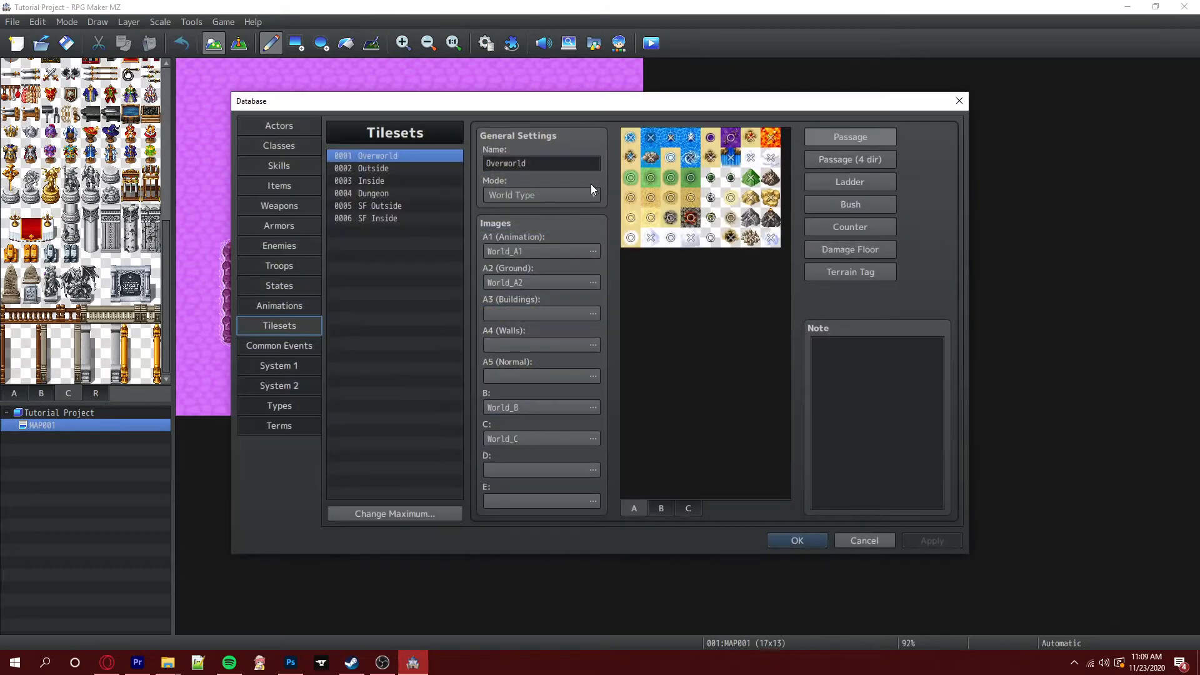
left_click(380, 181)
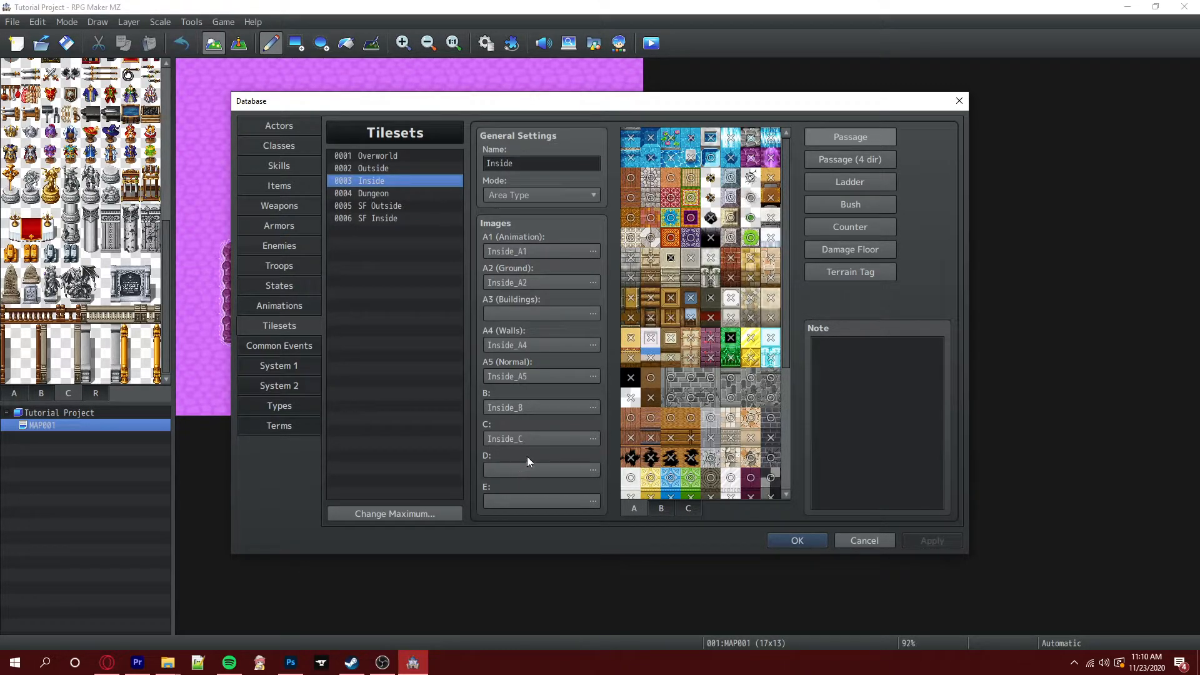
double_click(511, 467)
scroll(437, 366, "down", 4)
scroll(396, 358, "up", 5)
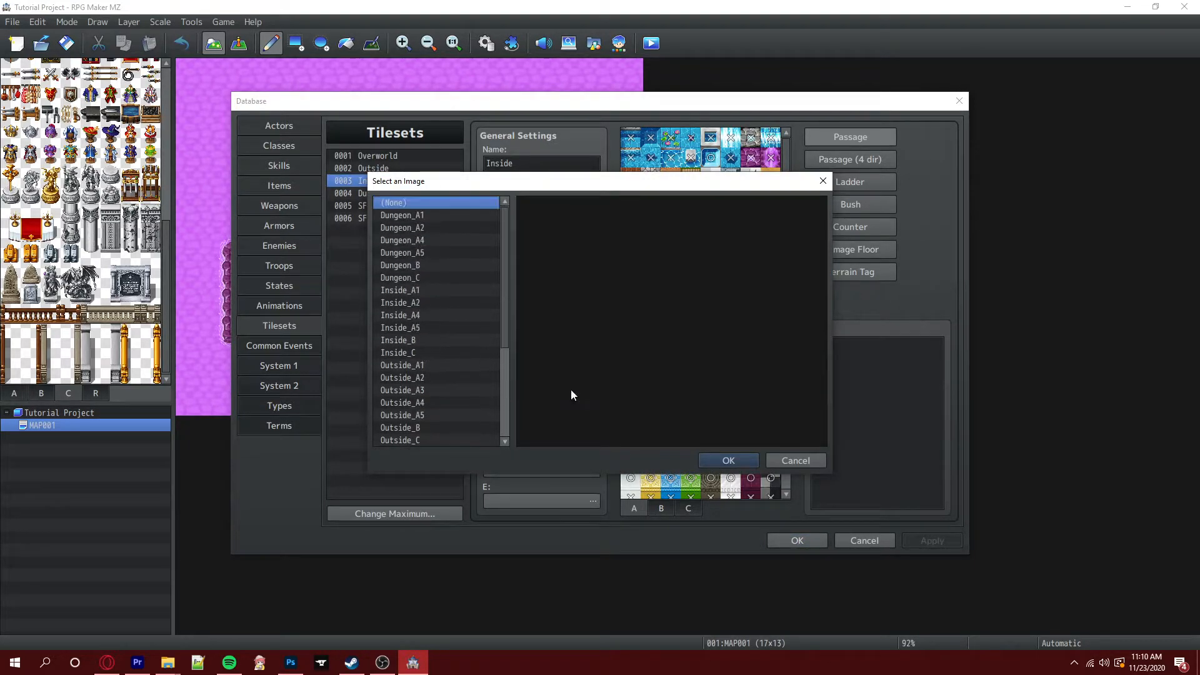
left_click(789, 460)
Switch to File Explorer and copy Dungeon_D.png and Dungeon_E.png from the Battle For The Galaxies img\tilesets folder
left_click(168, 662)
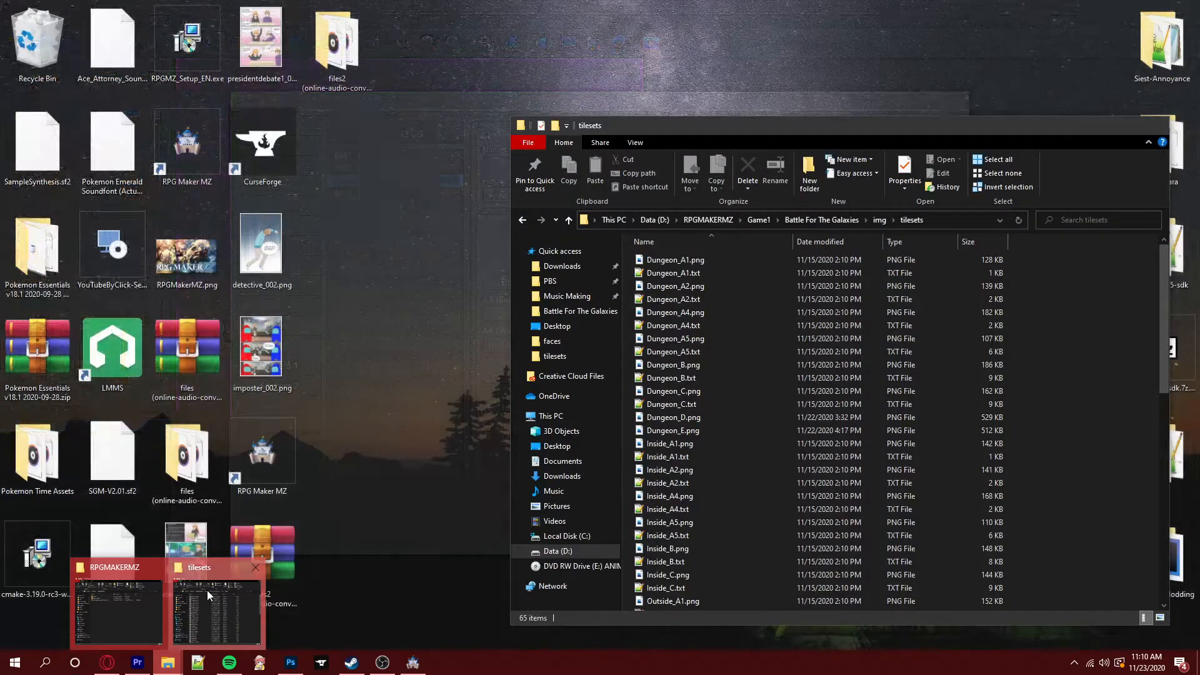
left_click(208, 590)
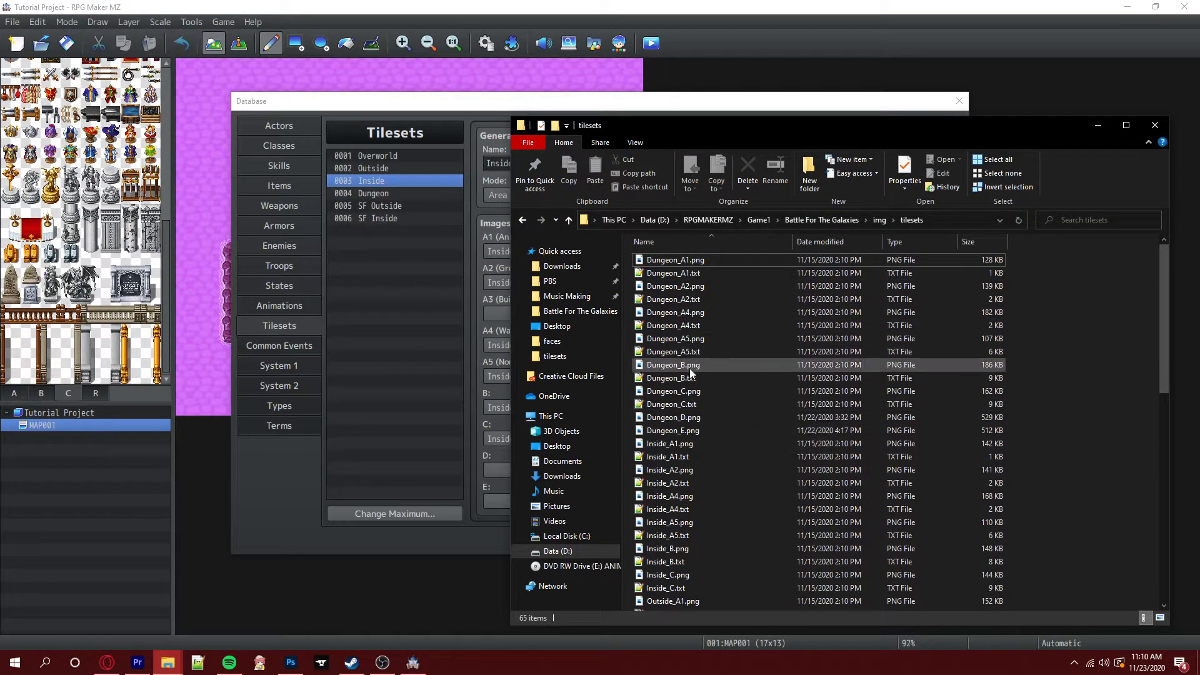
left_click(697, 418)
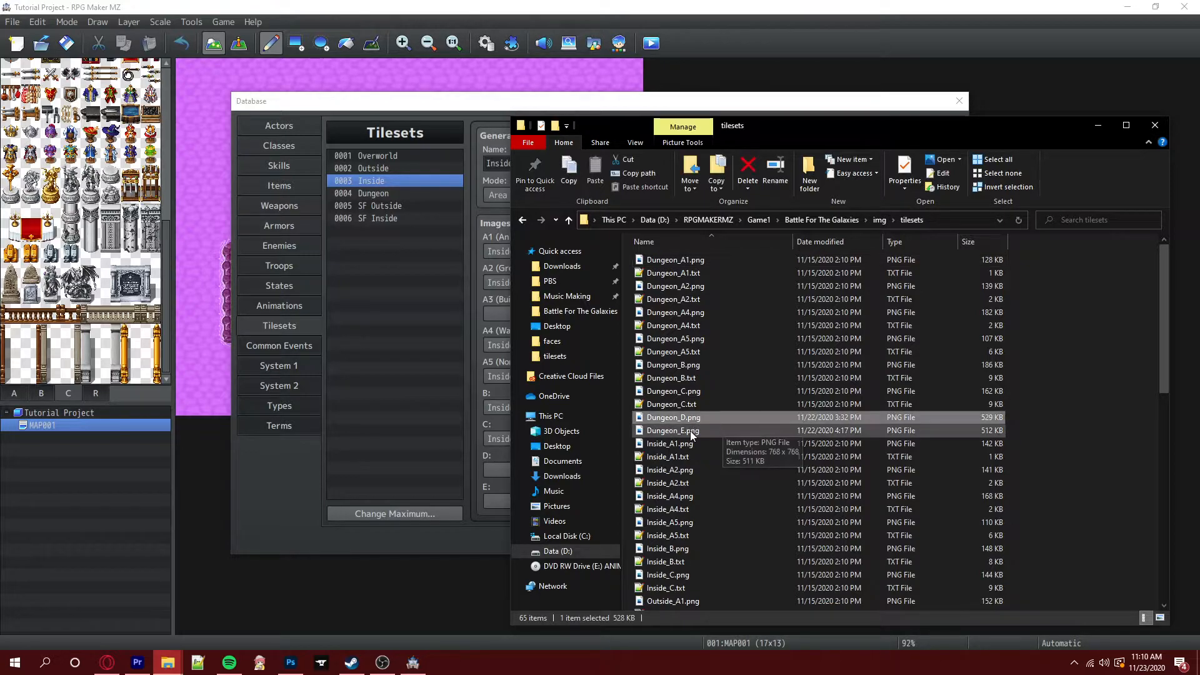
left_click(680, 431, "shift")
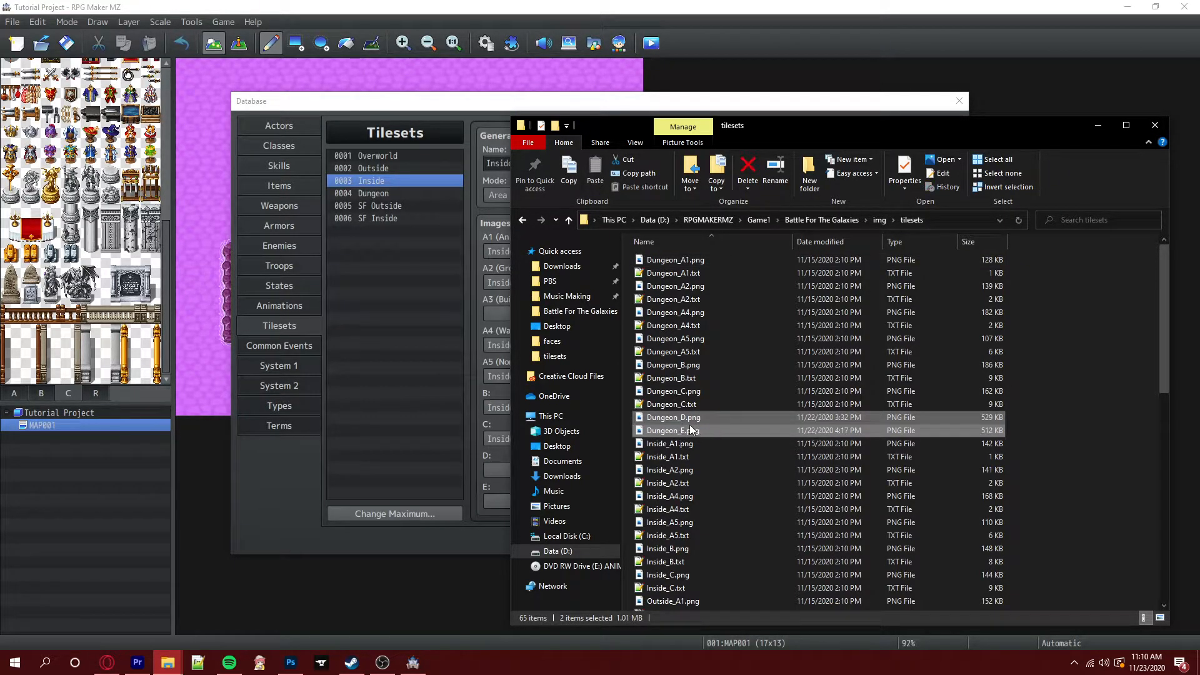
right_click(691, 417)
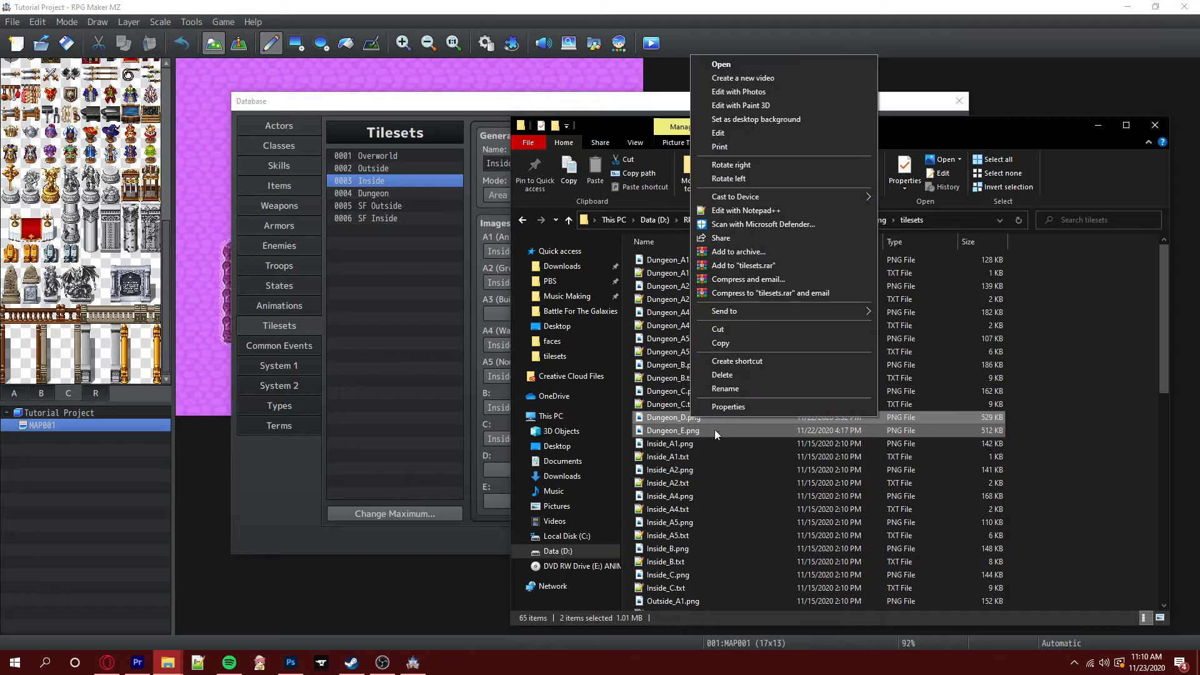
left_click(720, 343)
Paste the copied images into Game1\Tutorial Project\img\tilesets and return to the RPG Maker MZ database
mouse_move(168, 662)
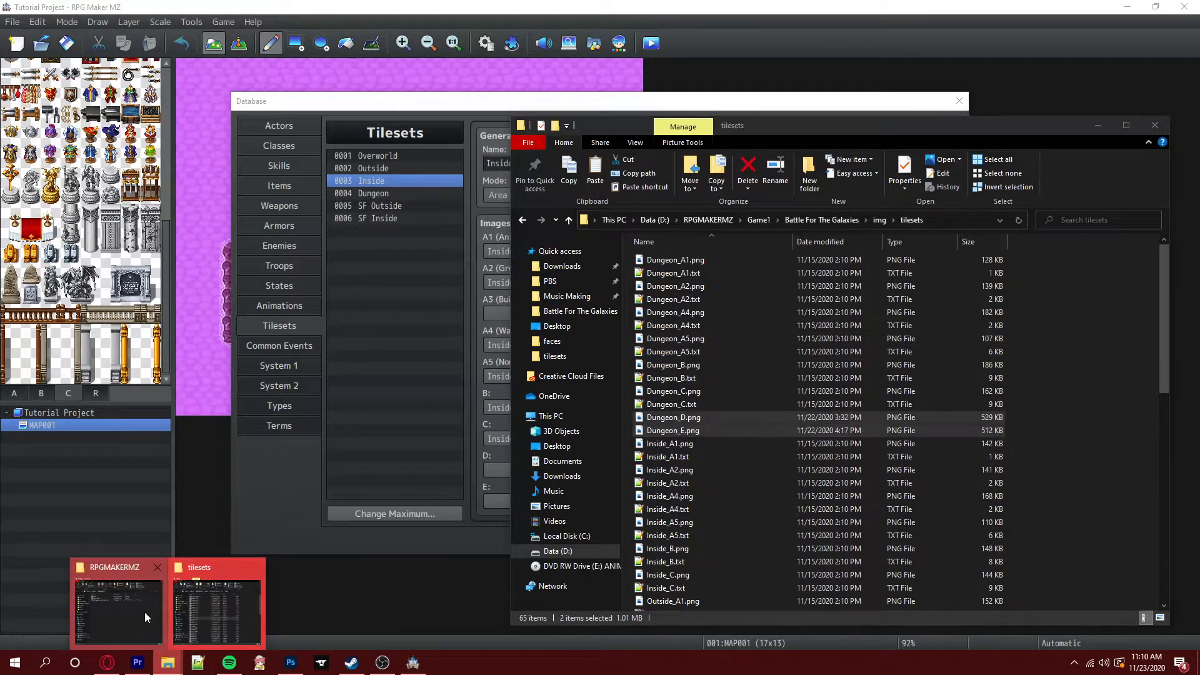
left_click(146, 612)
double_click(246, 216)
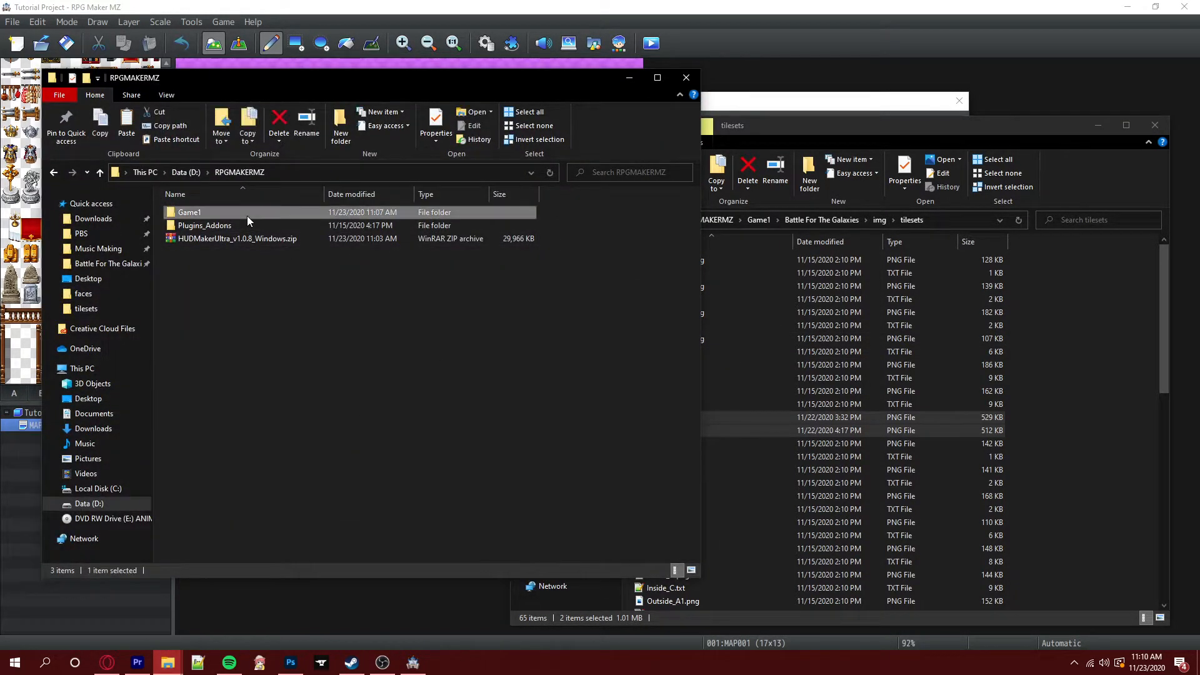
double_click(234, 226)
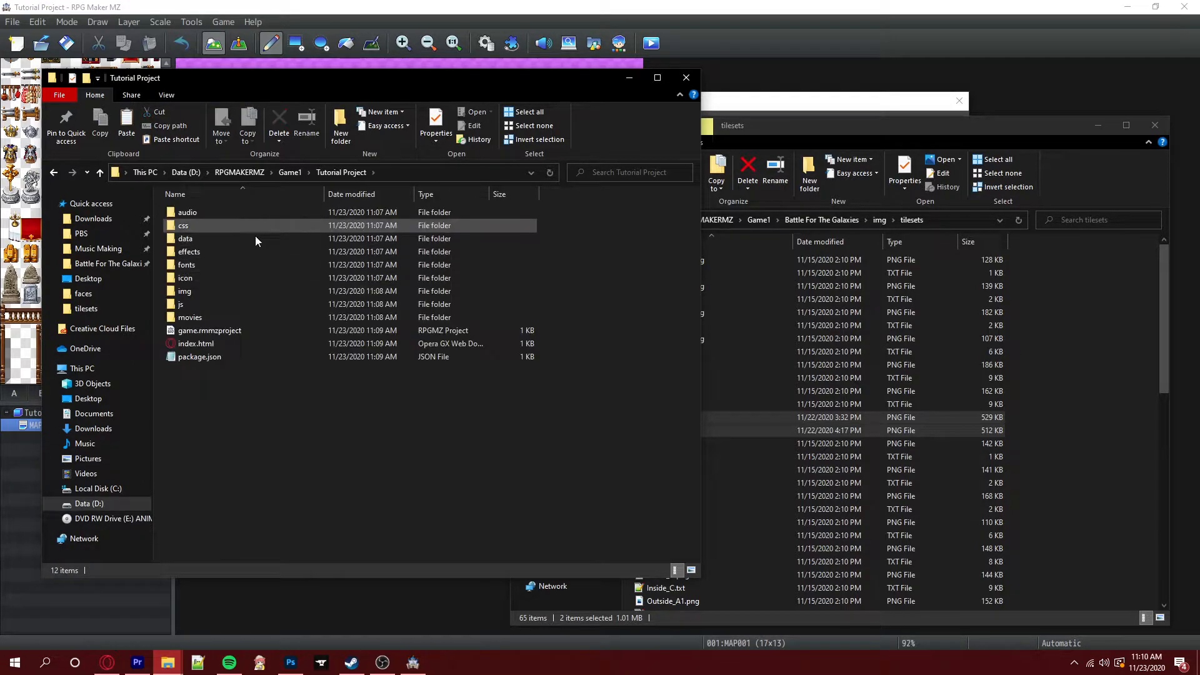
double_click(200, 294)
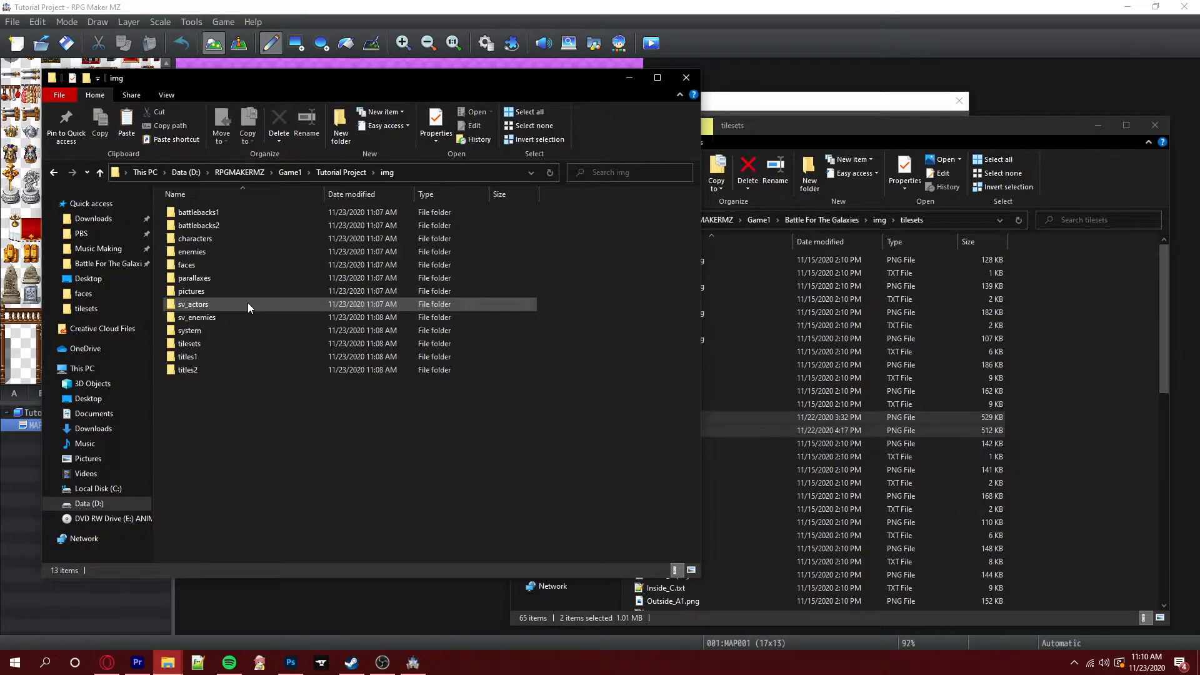
double_click(209, 344)
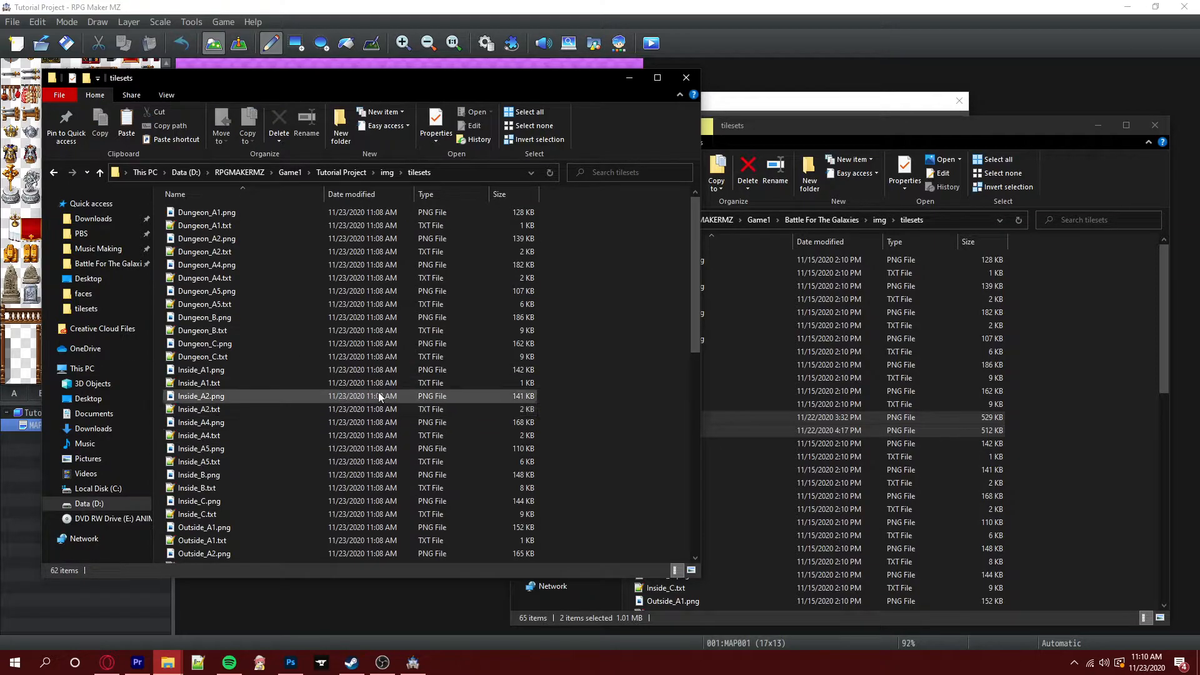
key("ctrl+v")
left_click(625, 302)
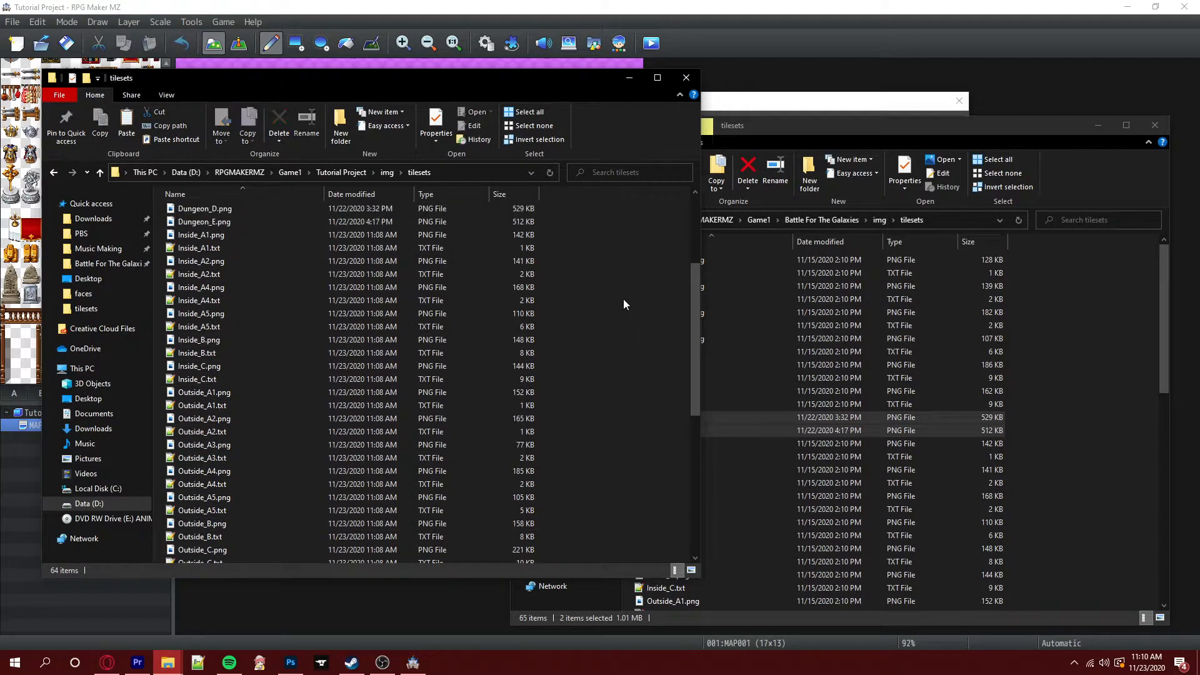
left_click(628, 77)
left_click(1098, 125)
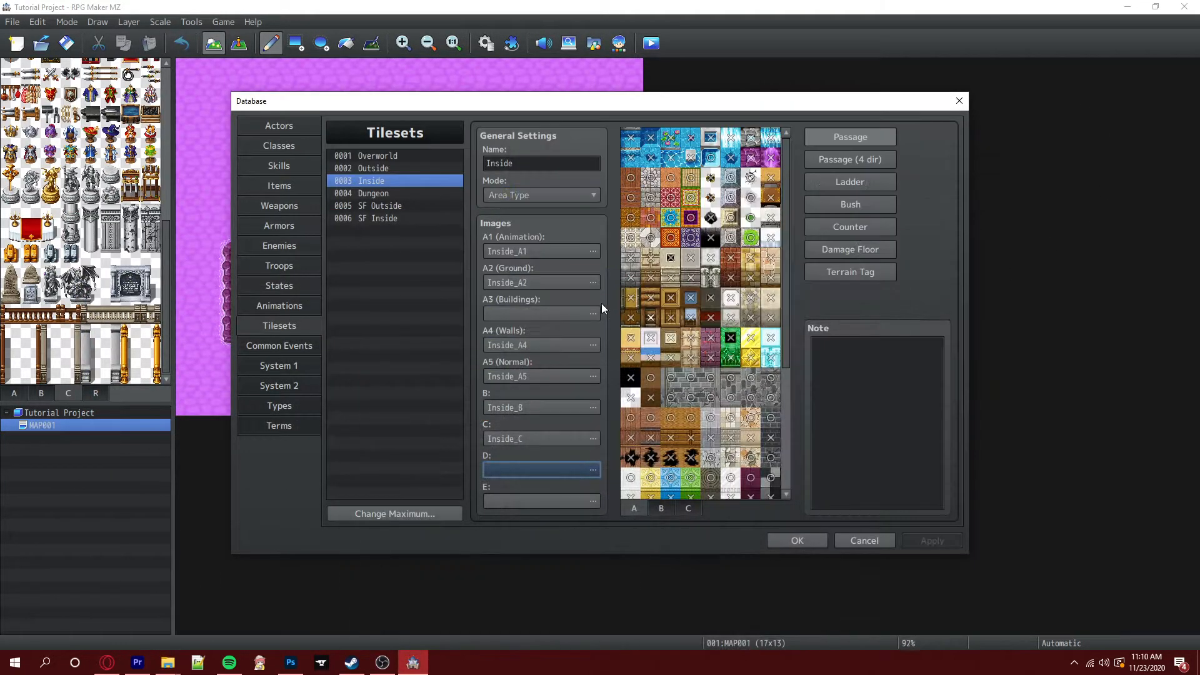
Assign Dungeon_D to the Inside tileset's D slot and Dungeon_E to its E slot, and apply the changes
double_click(517, 472)
left_click(417, 290)
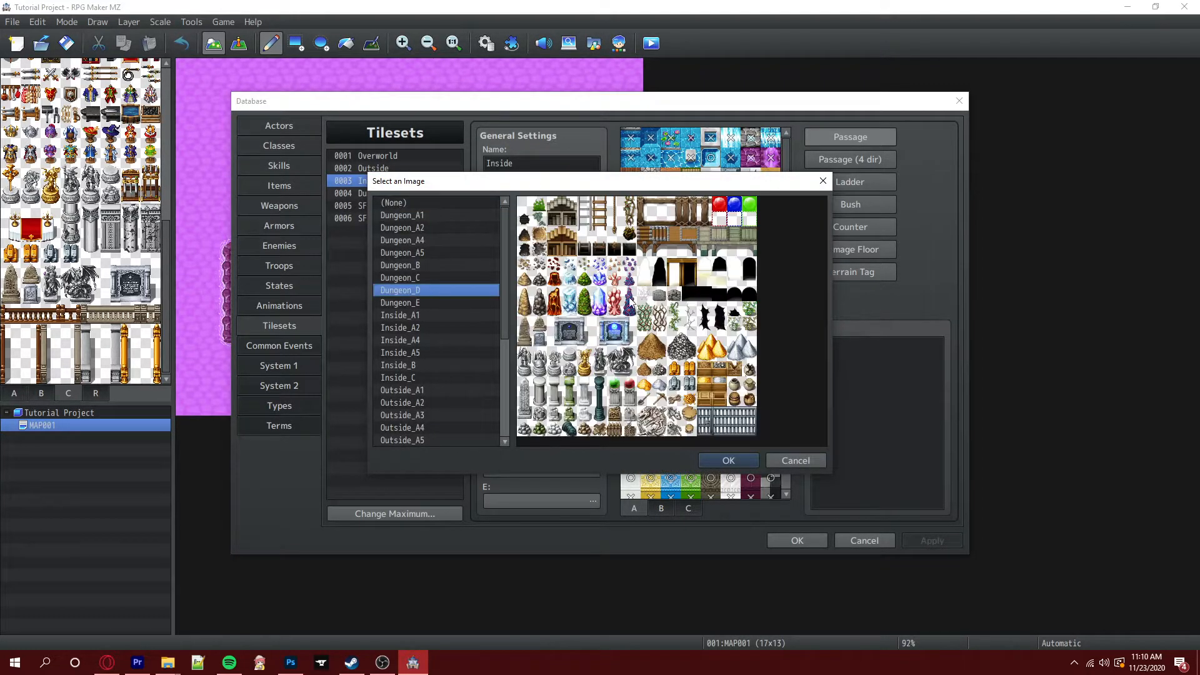
left_click(728, 460)
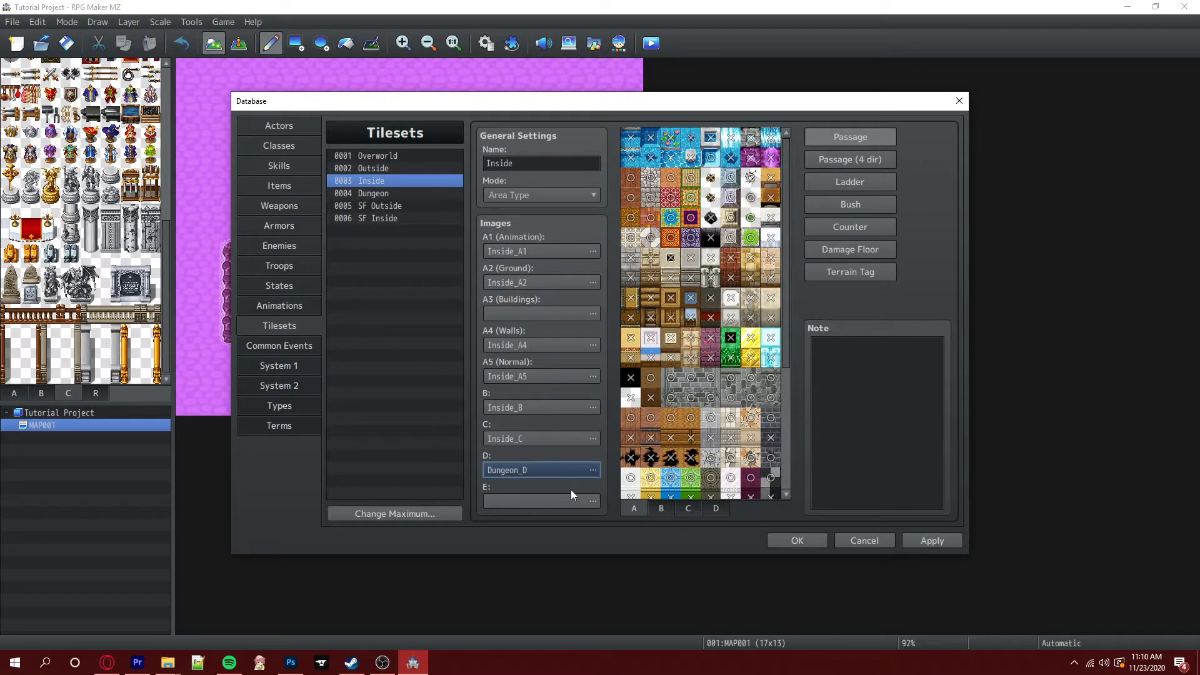
double_click(537, 497)
scroll(425, 354, "down", 1)
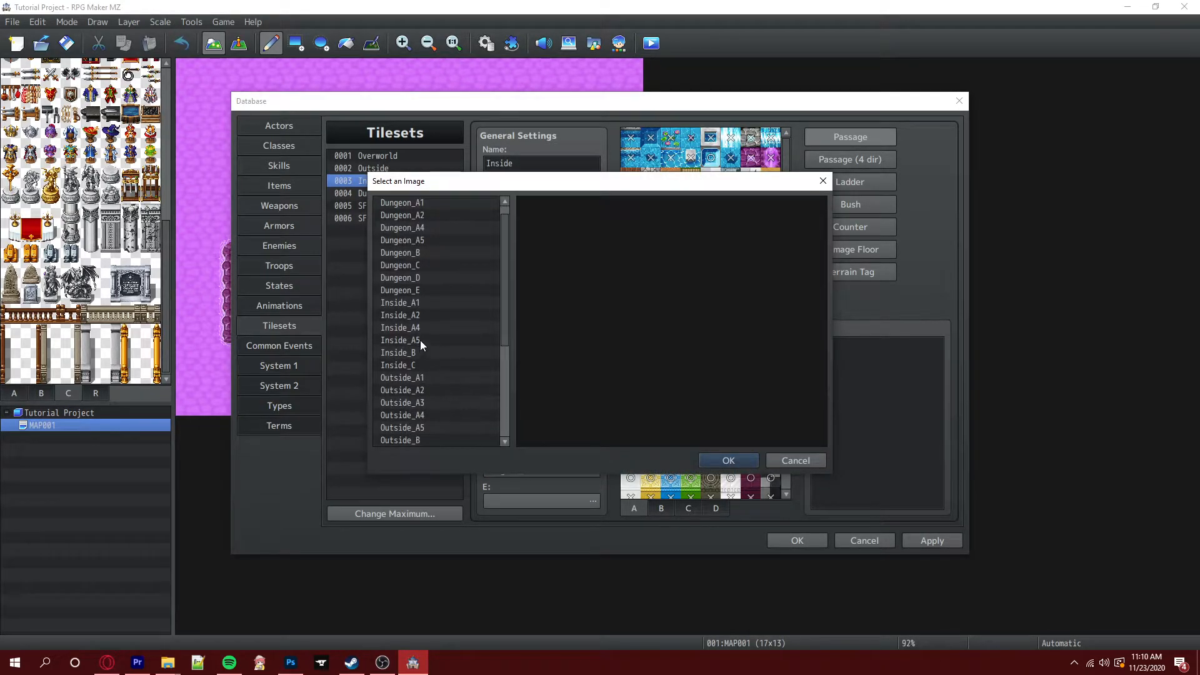
scroll(422, 341, "up", 1)
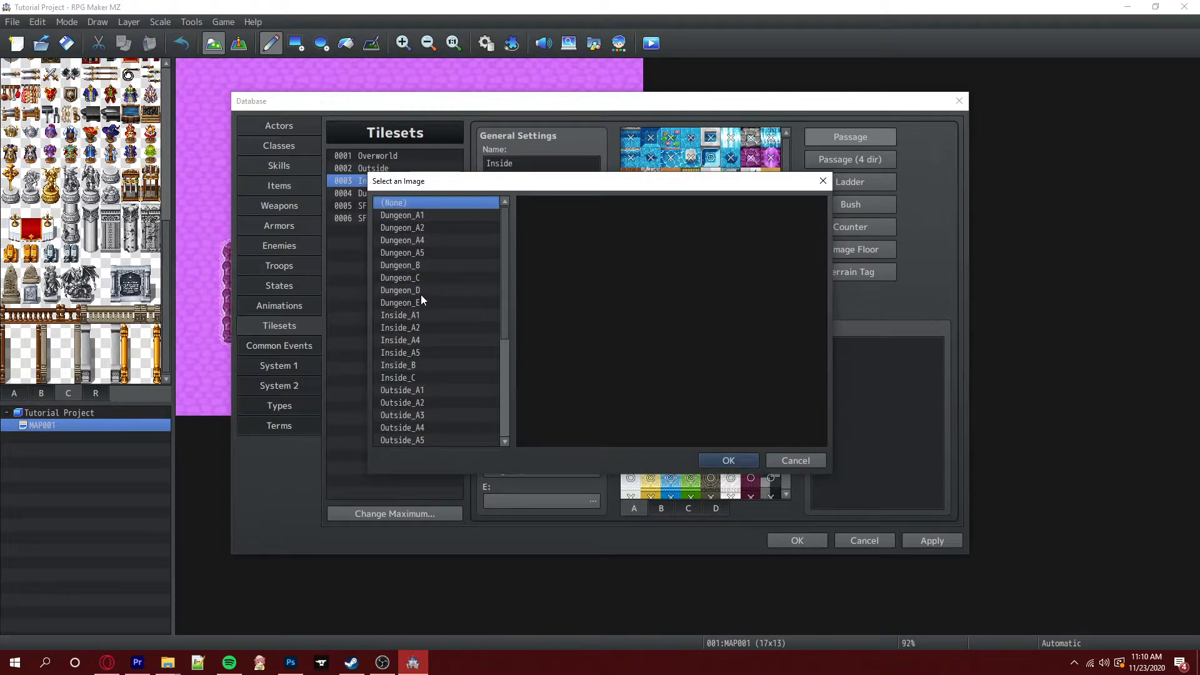
left_click(422, 302)
left_click(740, 457)
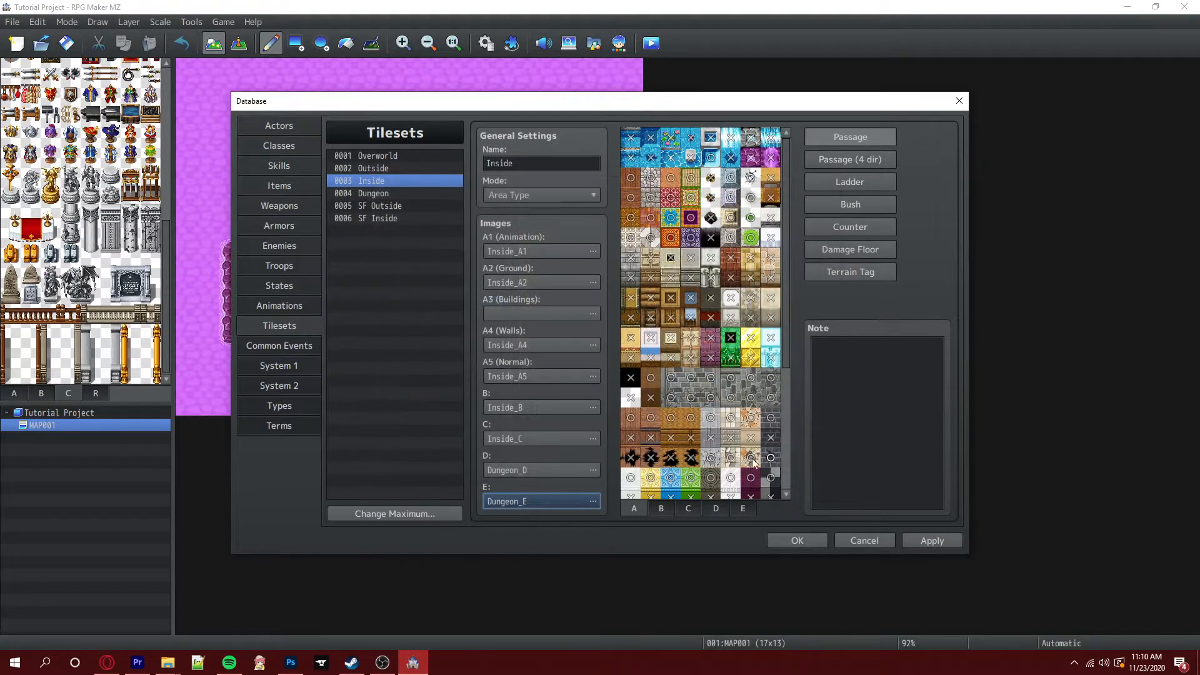
left_click(947, 541)
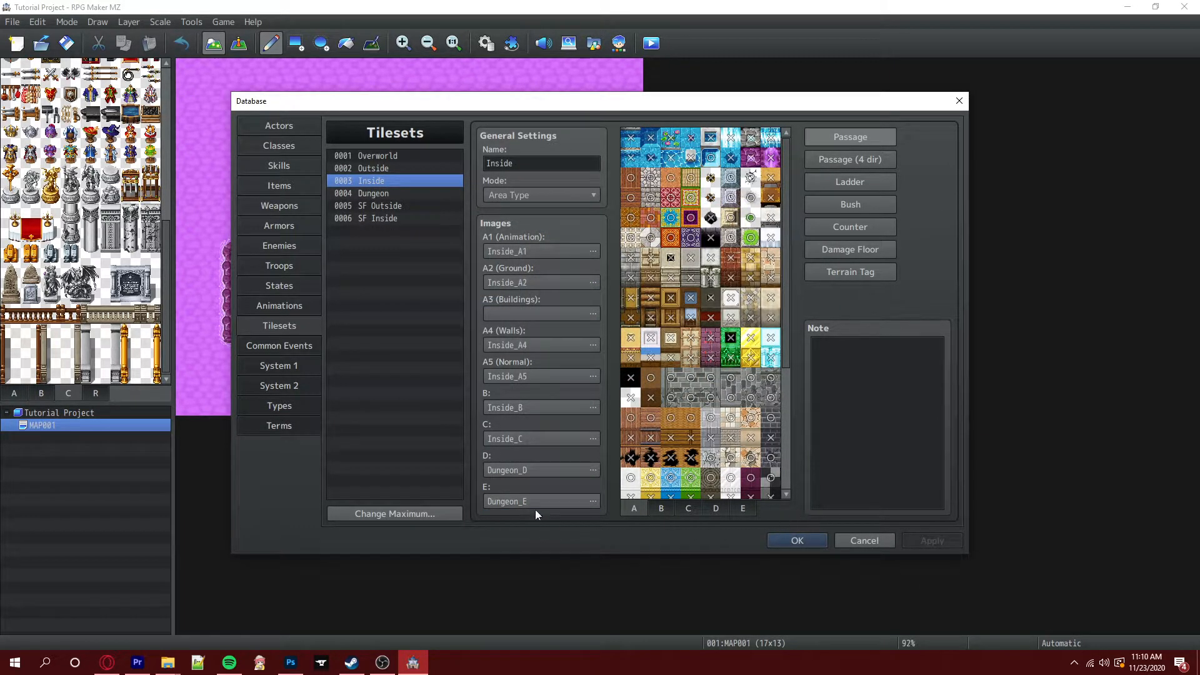
Look through the Inside tileset's newly added D and E tiles and their passage marks
left_click(713, 510)
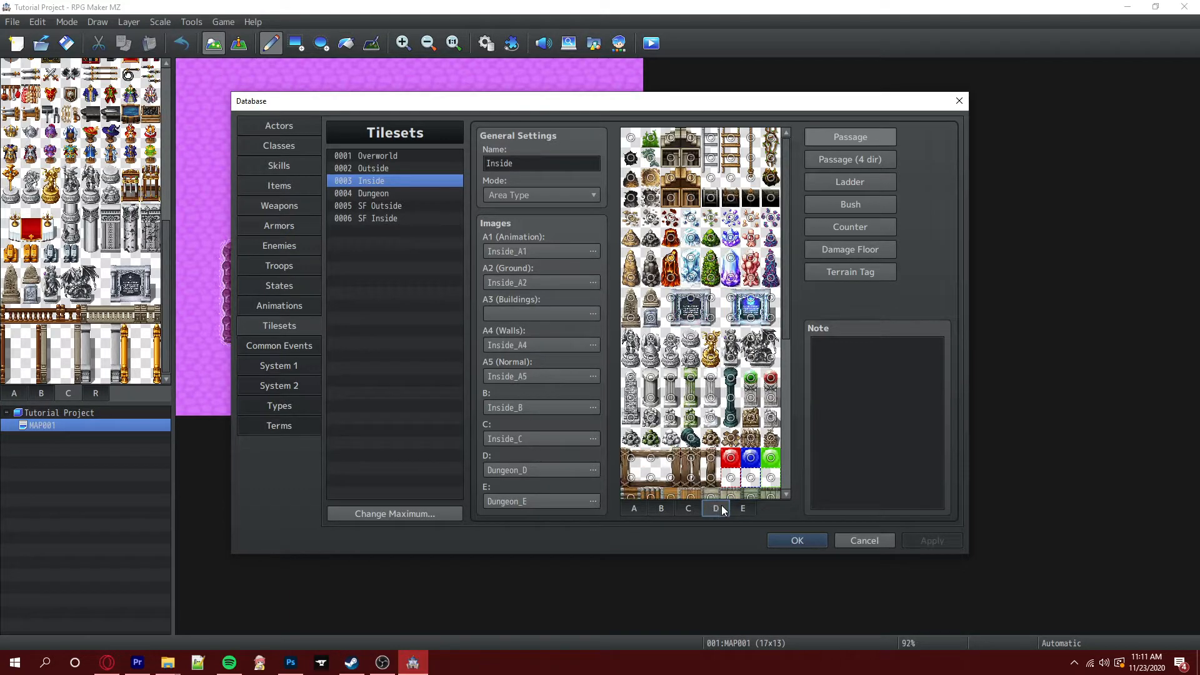
scroll(709, 443, "down", 3)
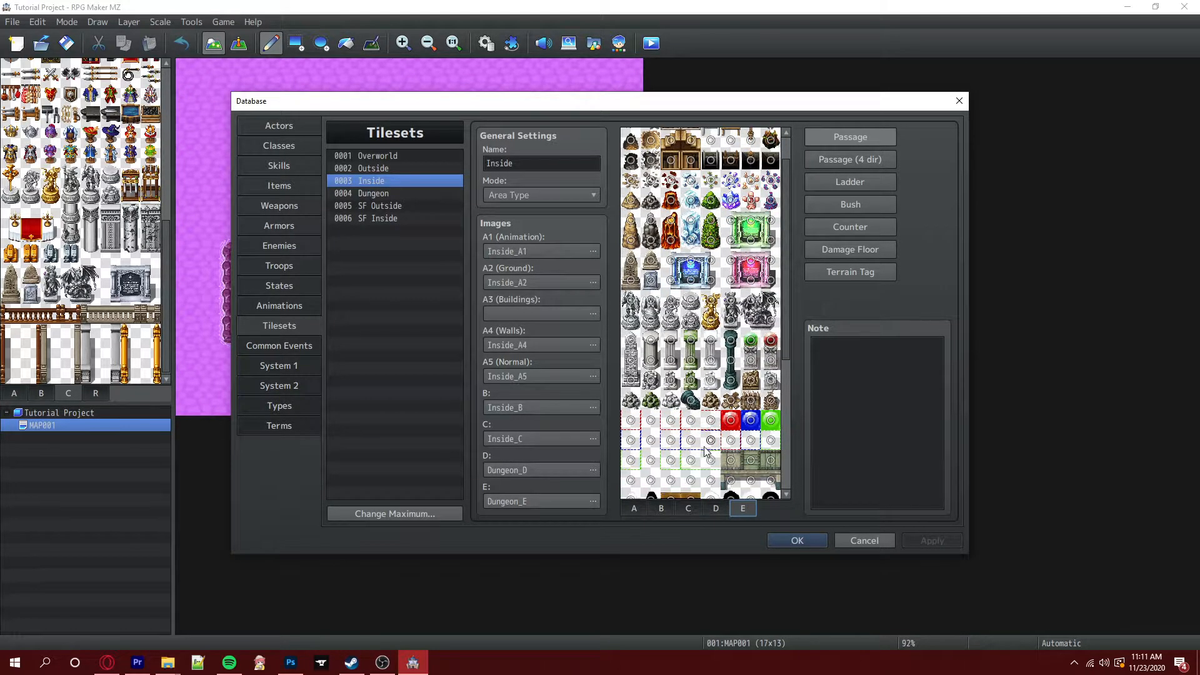
left_click(717, 510)
scroll(726, 316, "down", 3)
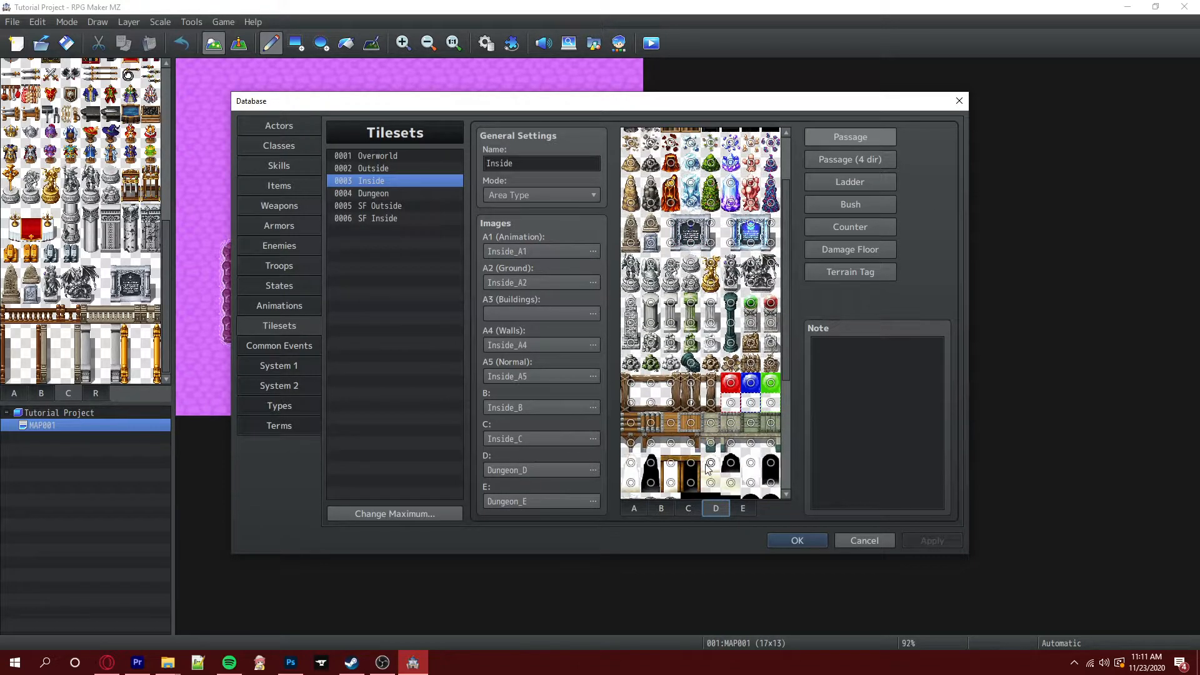
scroll(726, 316, "up", 2)
scroll(725, 313, "up", 1)
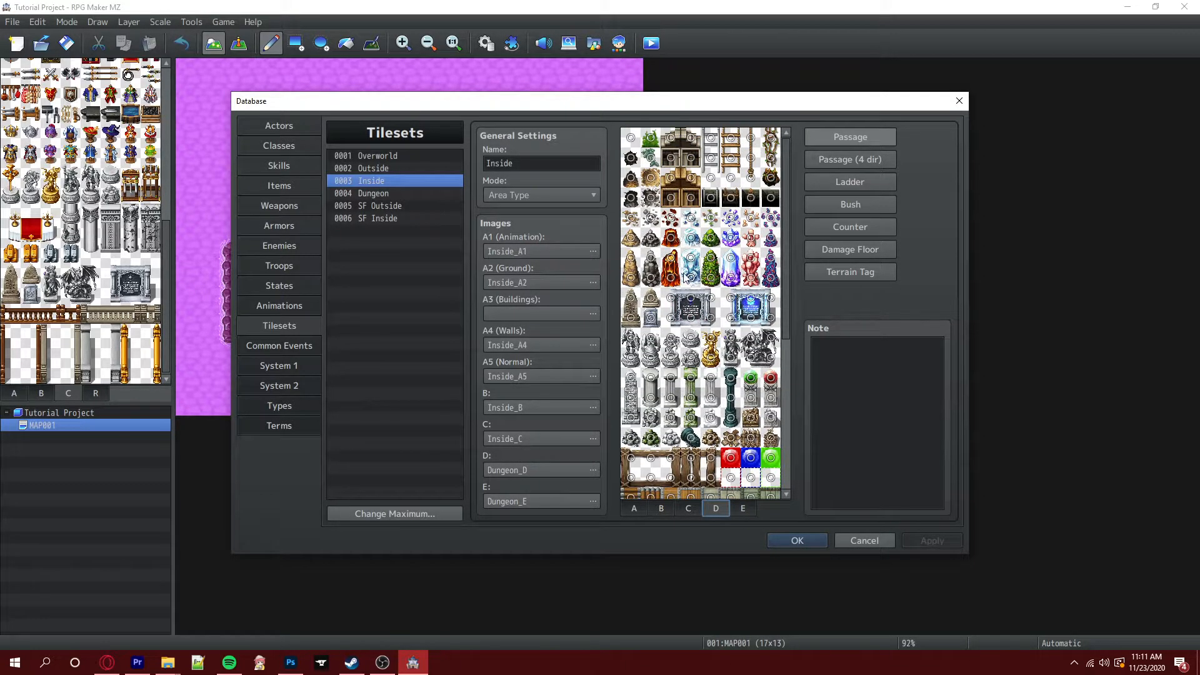
Change the passage of the green- and red-gem pillar tiles in D, with star passage on their tops, and apply
scroll(680, 302, "down", 3)
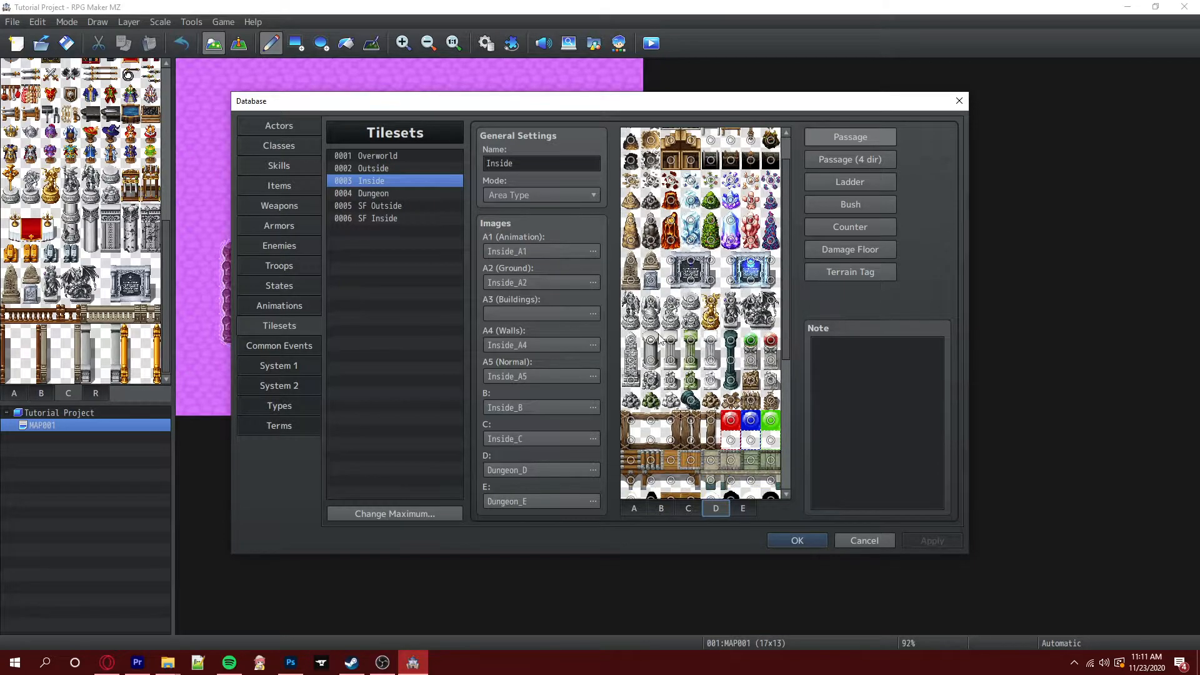
left_click(751, 329)
left_click(770, 329)
left_click(770, 347)
left_click(917, 537)
Make the dashed tiles below the red, blue and green orbs in D impassable, keep the orbs passable, and apply
scroll(735, 341, "down", 4)
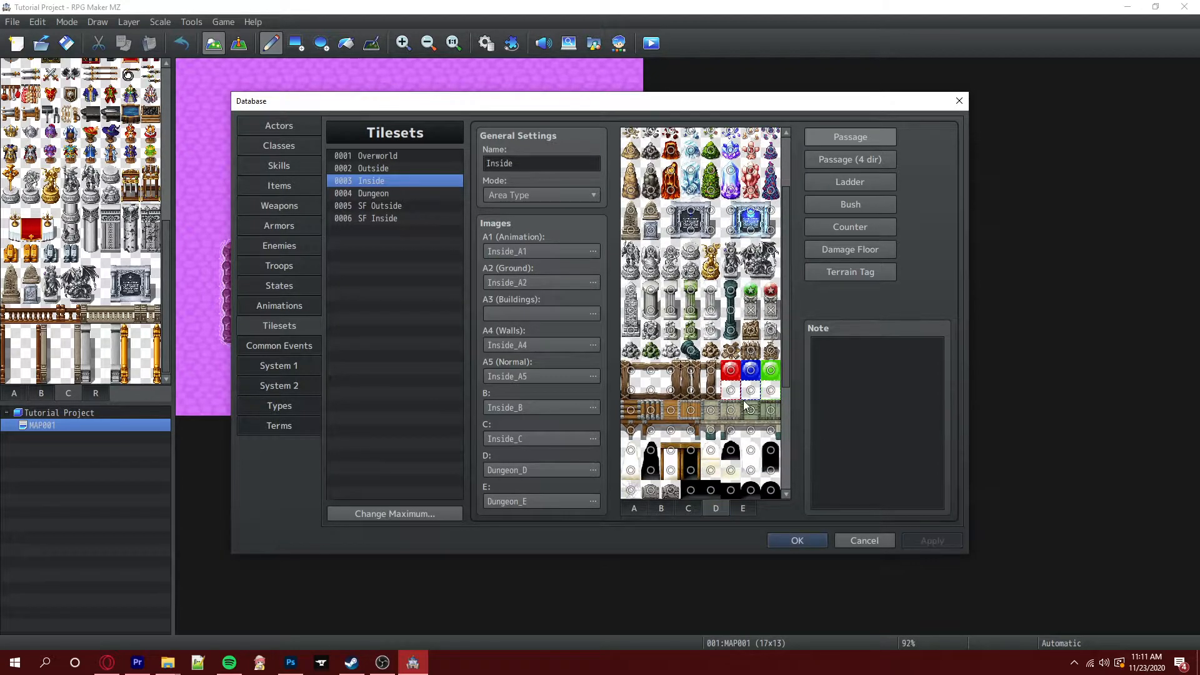
left_click(731, 336)
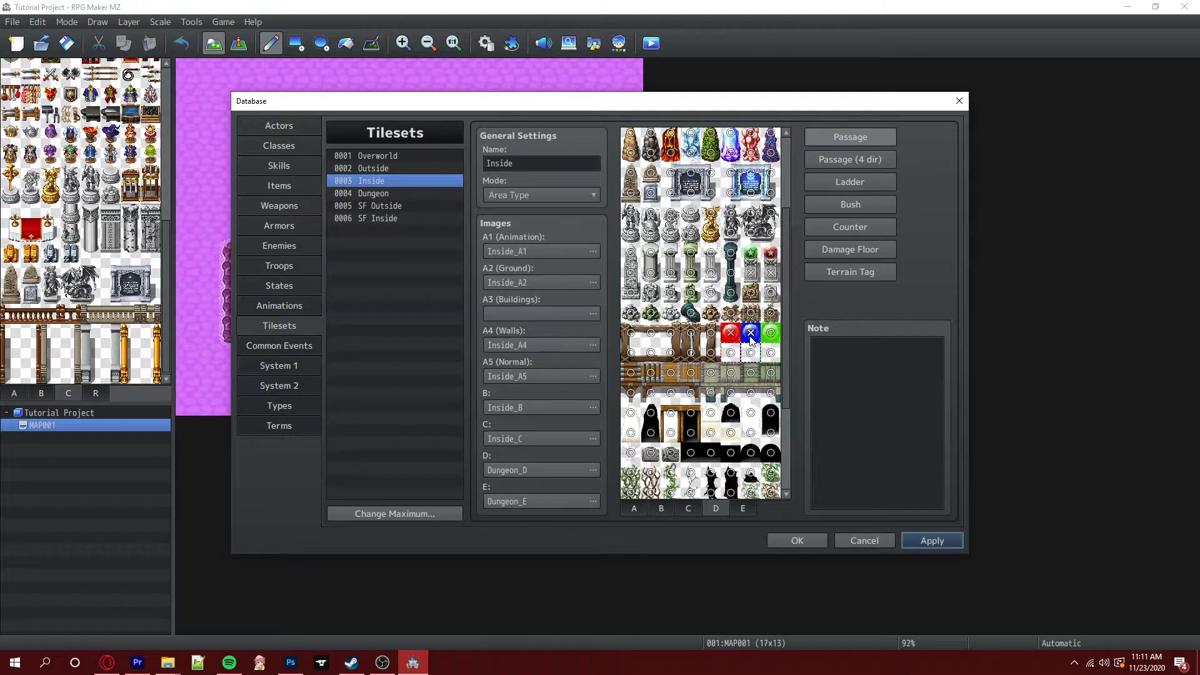
left_click(729, 337)
left_click(735, 355)
left_click(753, 355)
left_click(771, 353)
left_click(931, 541)
In the E tiles, mark the red, blue and green dashed-outline tiles beside and below the orbs as impassable, and apply
scroll(643, 410, "up", 2)
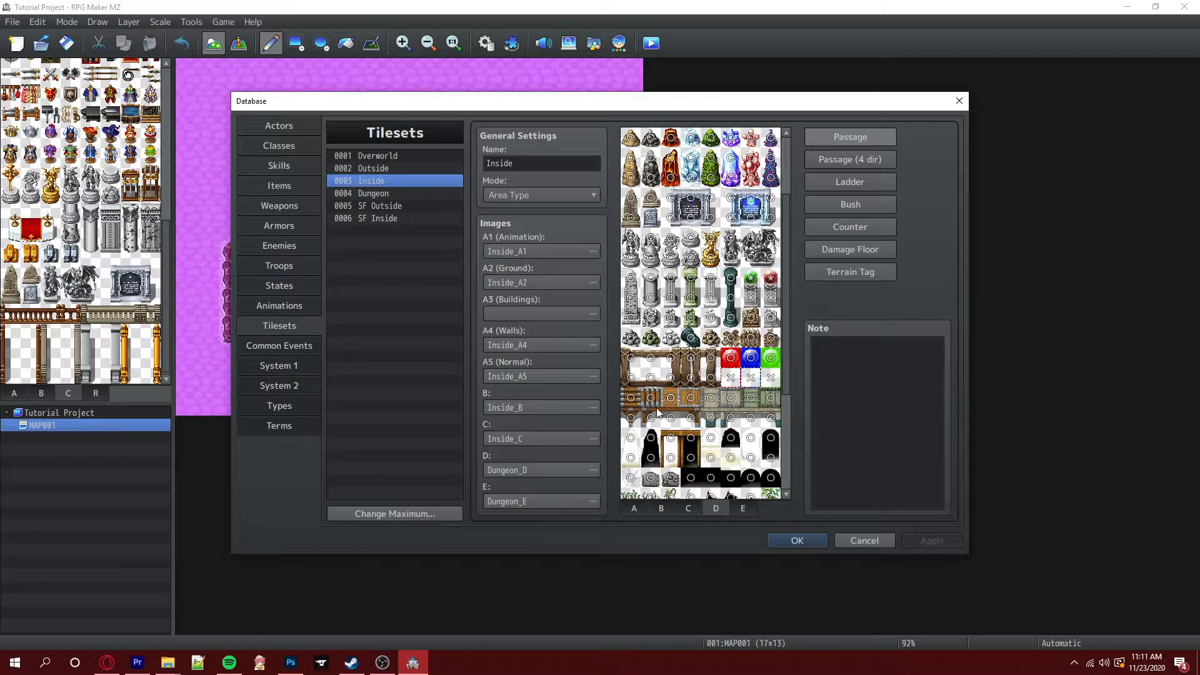
scroll(643, 407, "down", 1)
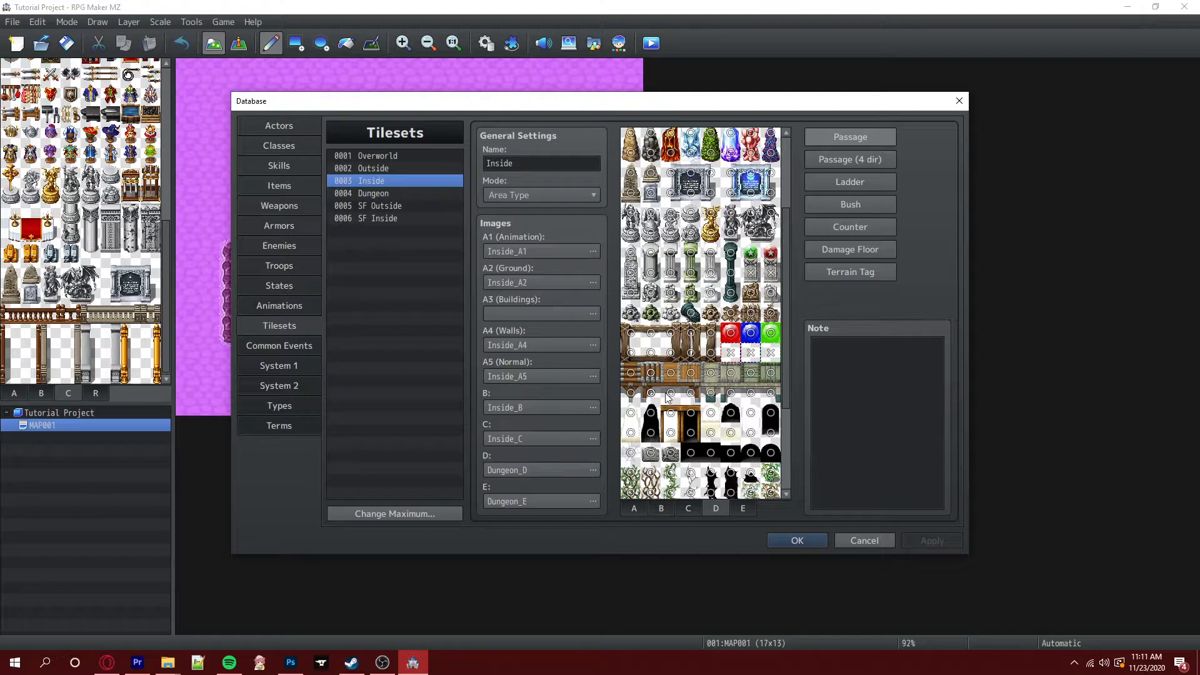
scroll(750, 387, "up", 2)
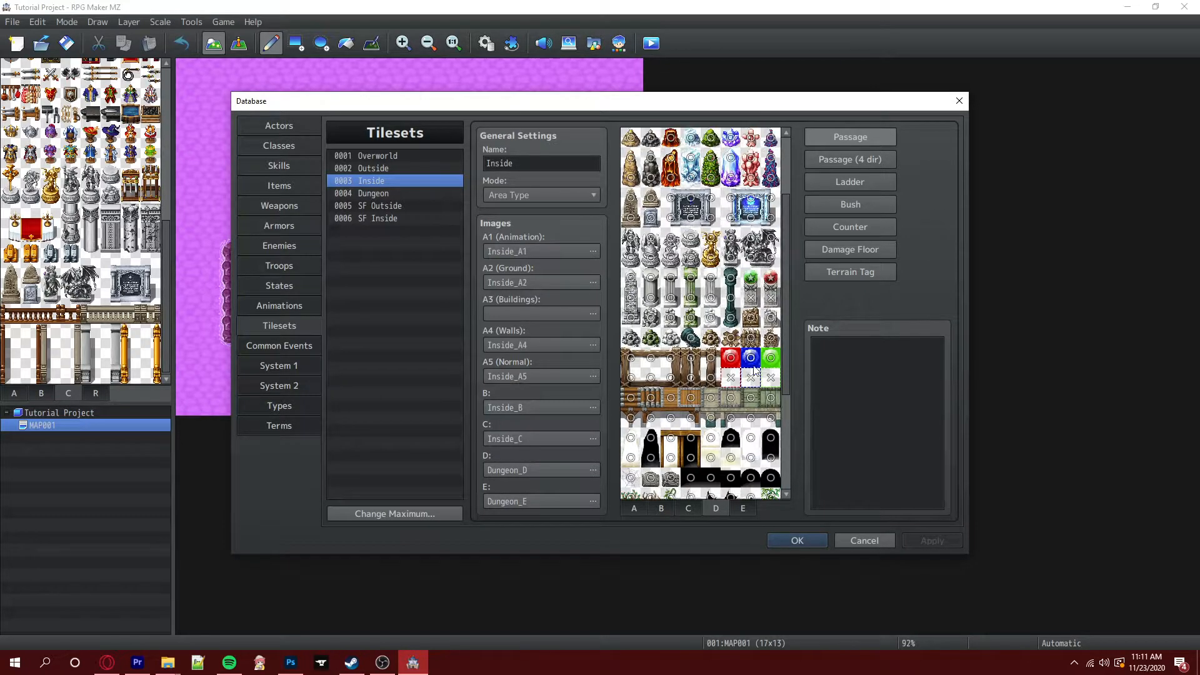
scroll(750, 387, "down", 2)
scroll(740, 294, "down", 3)
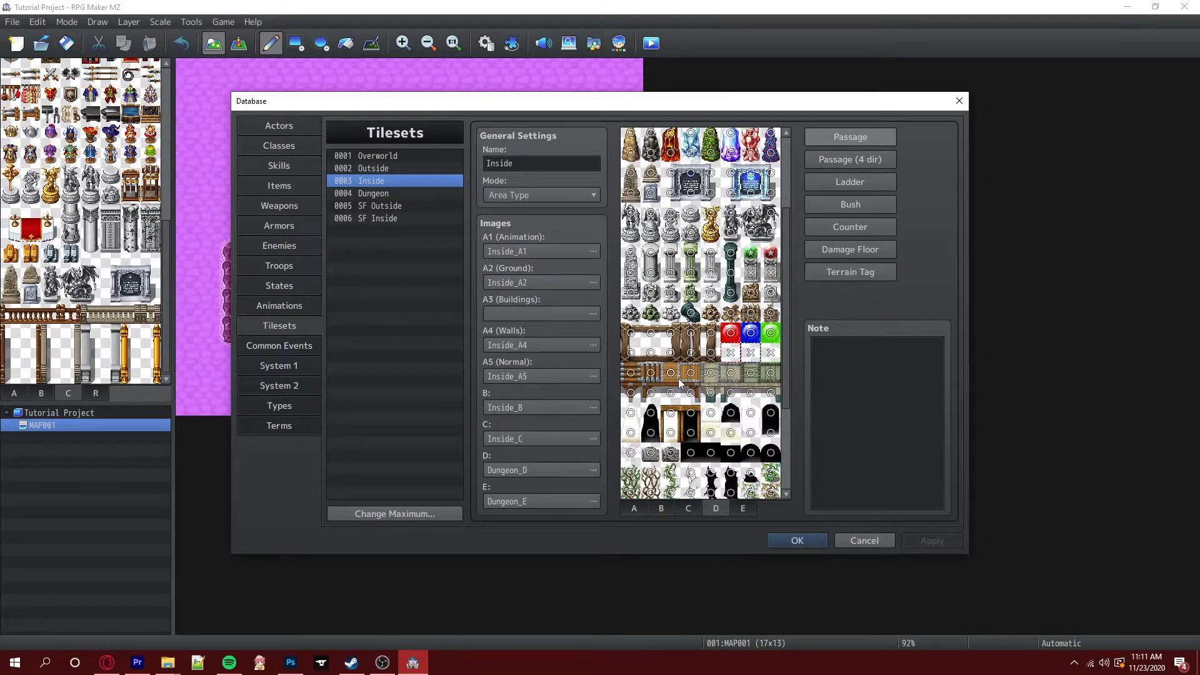
scroll(754, 406, "down", 3)
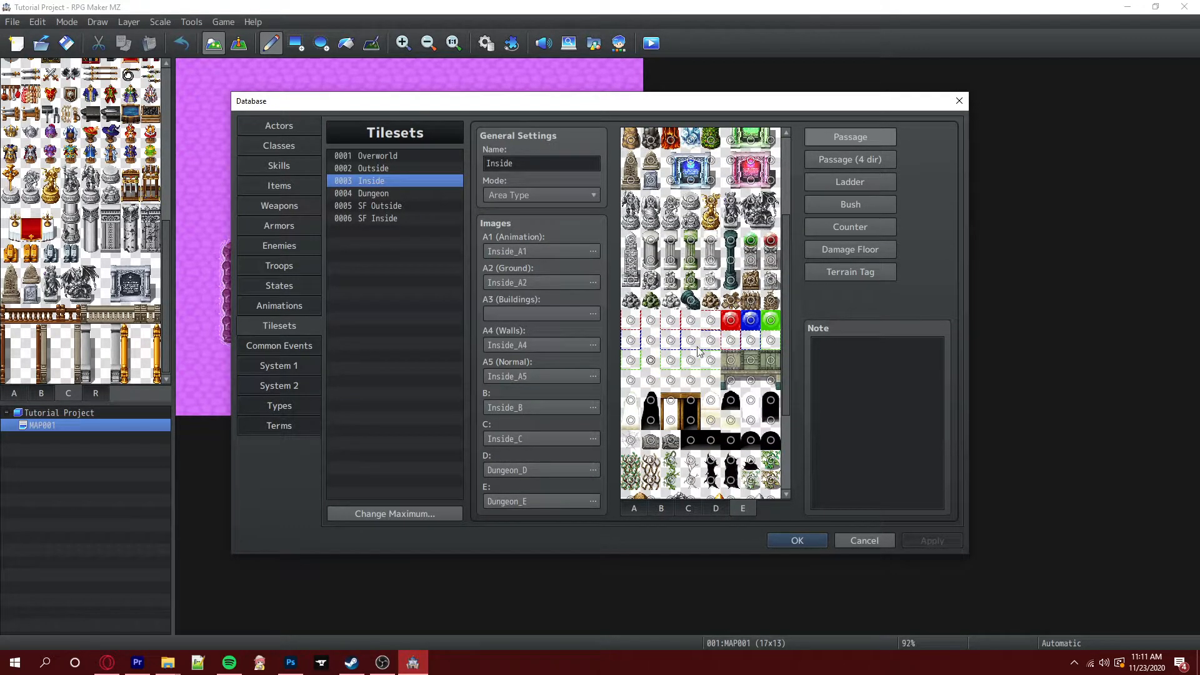
mouse_move(640, 325)
left_mouse_down()
mouse_move(632, 349)
mouse_move(650, 361)
mouse_move(668, 326)
mouse_move(672, 360)
mouse_move(690, 365)
mouse_move(692, 331)
mouse_move(707, 332)
mouse_move(712, 361)
mouse_move(731, 349)
mouse_move(782, 355)
left_mouse_up()
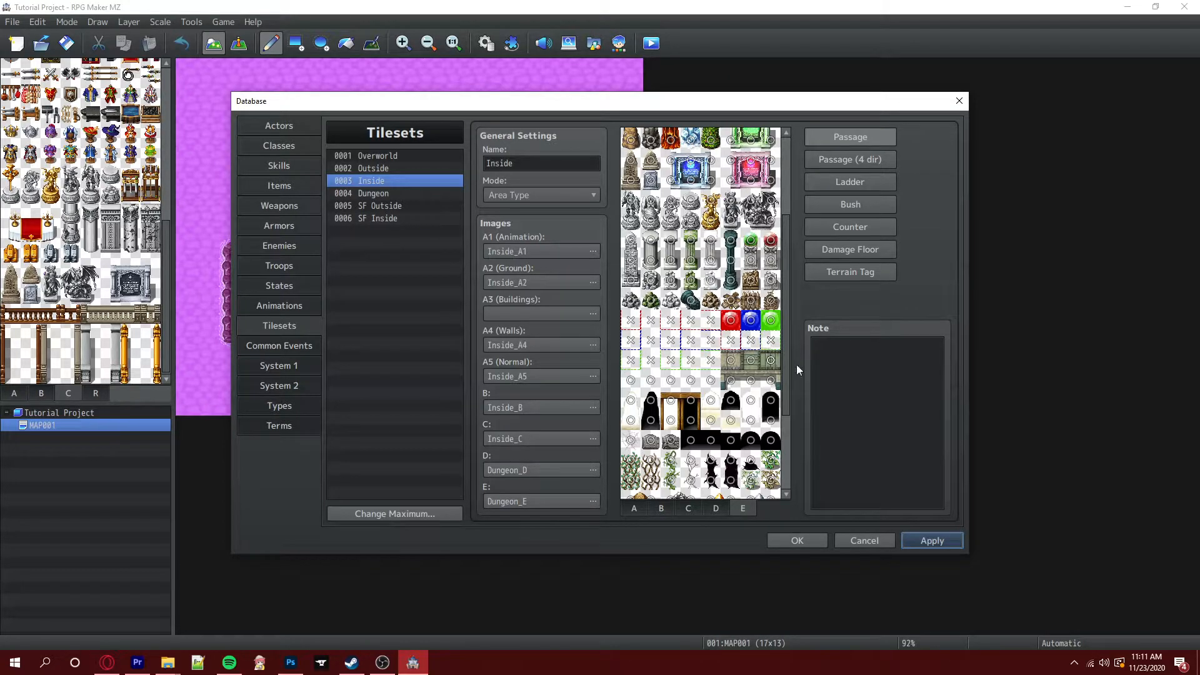
left_click(914, 548)
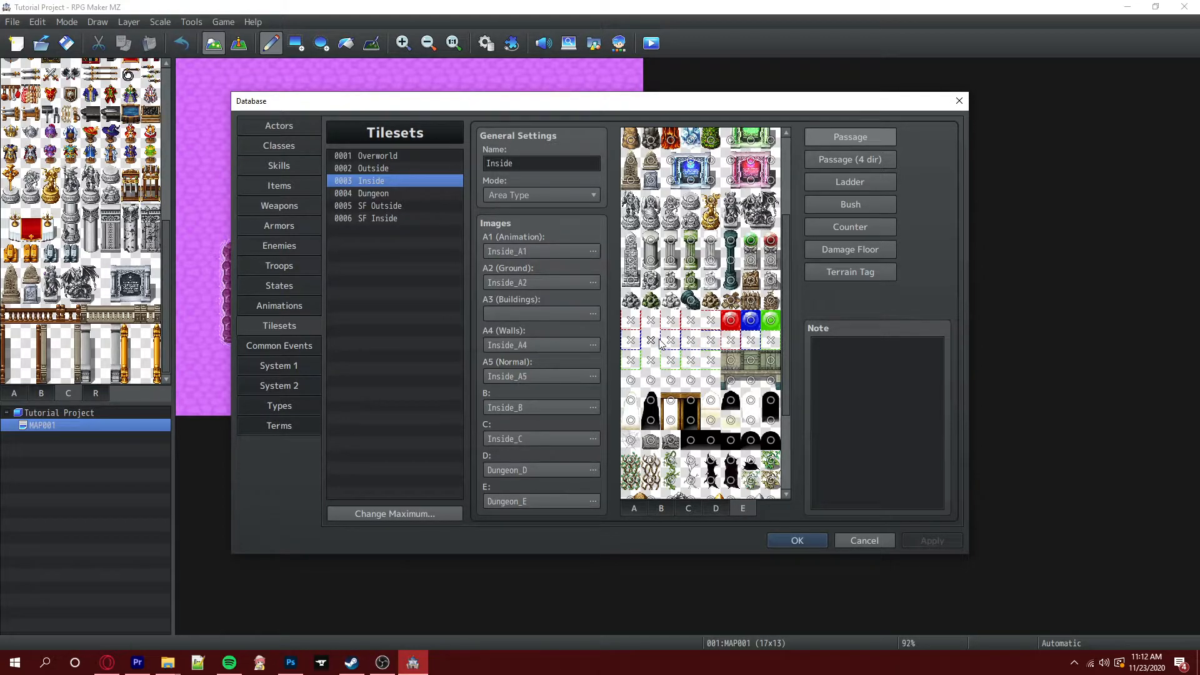
Review the E and D passage marks and close the database, keeping the Inside tileset changes
scroll(718, 311, "up", 2)
scroll(722, 310, "up", 1)
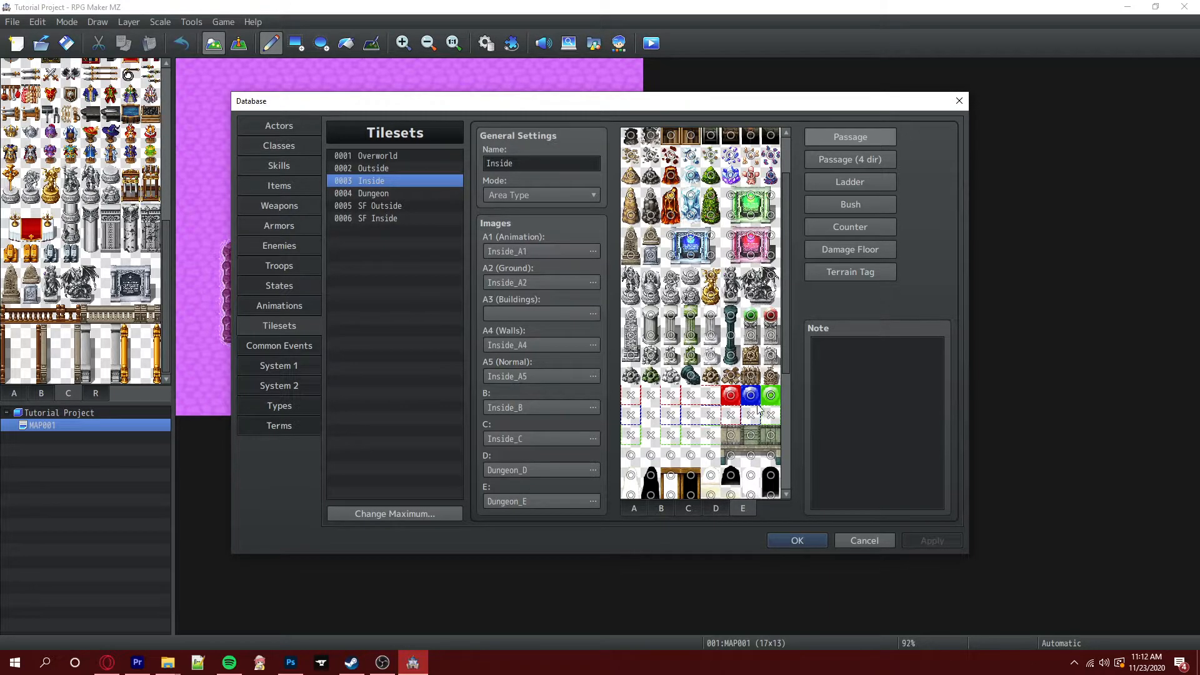
scroll(710, 500, "down", 1)
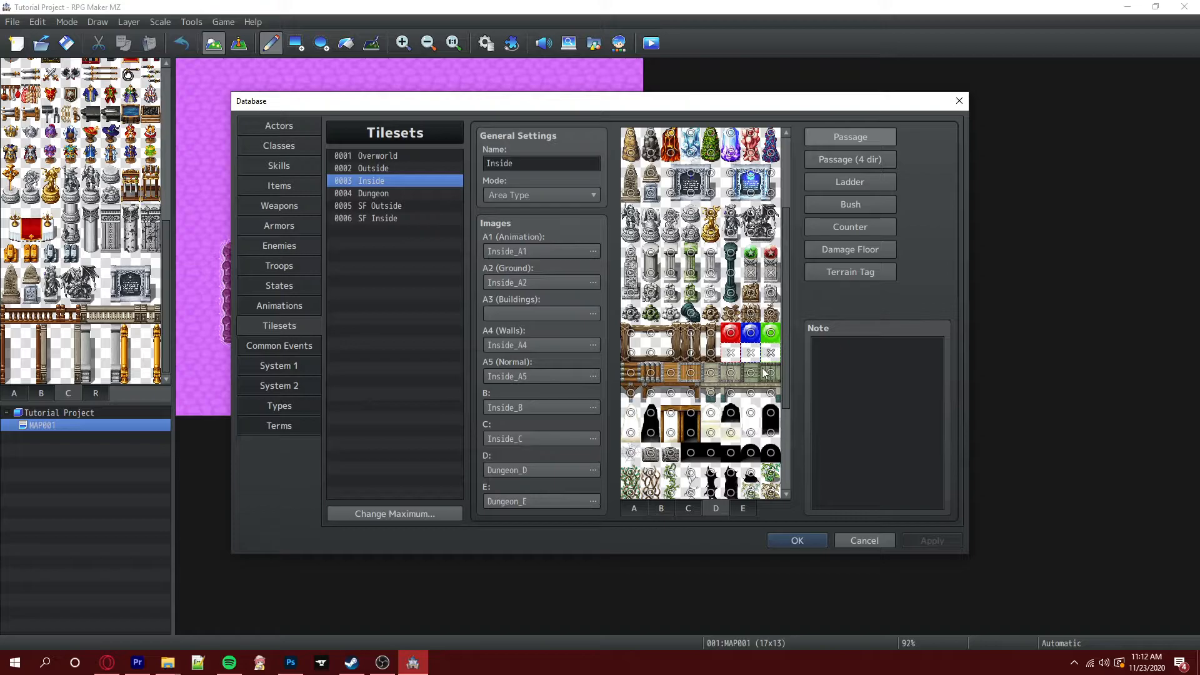
left_click(815, 542)
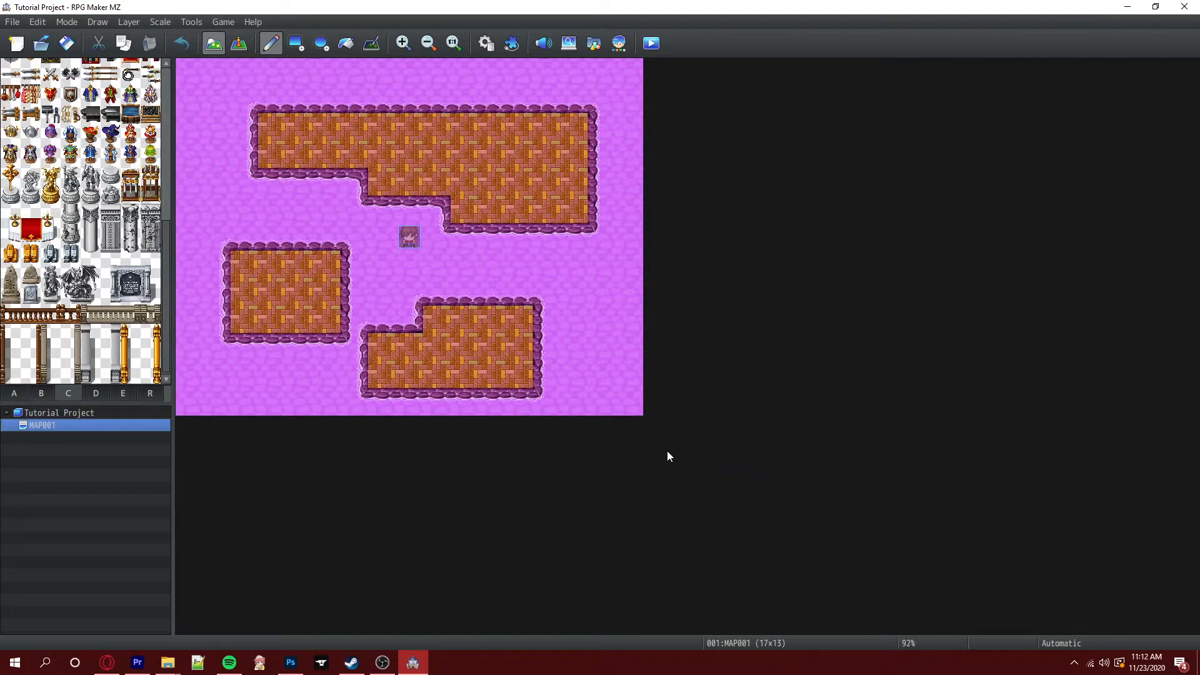
Place the two-tile red-gem pillar from the D tiles at the left end of the upper brick area, and switch to event editing
left_click(100, 392)
scroll(120, 301, "down", 2)
scroll(120, 302, "down", 2)
scroll(119, 353, "down", 1)
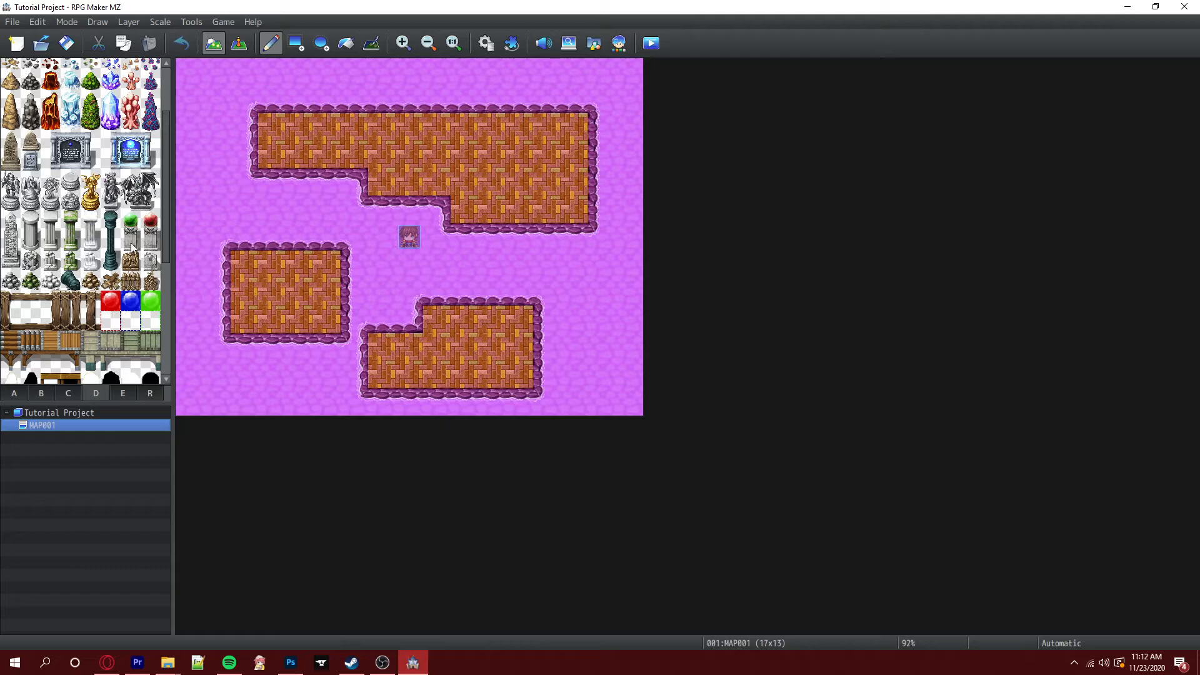
left_click_drag(144, 244, 150, 230)
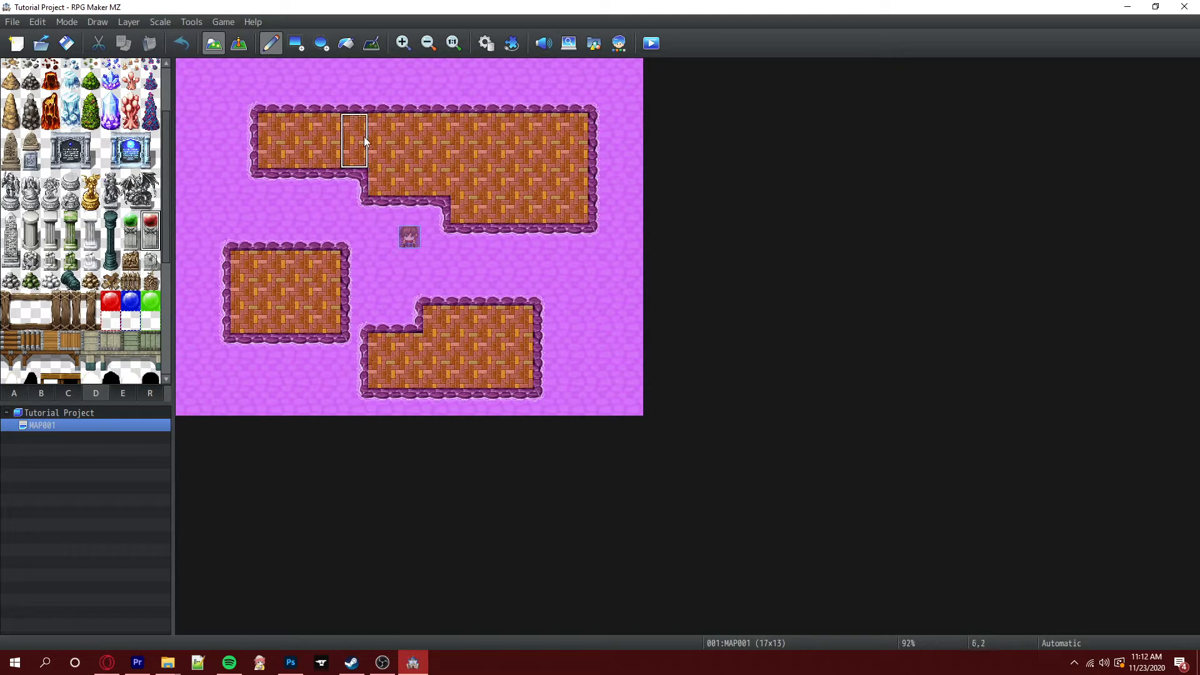
left_click(281, 133)
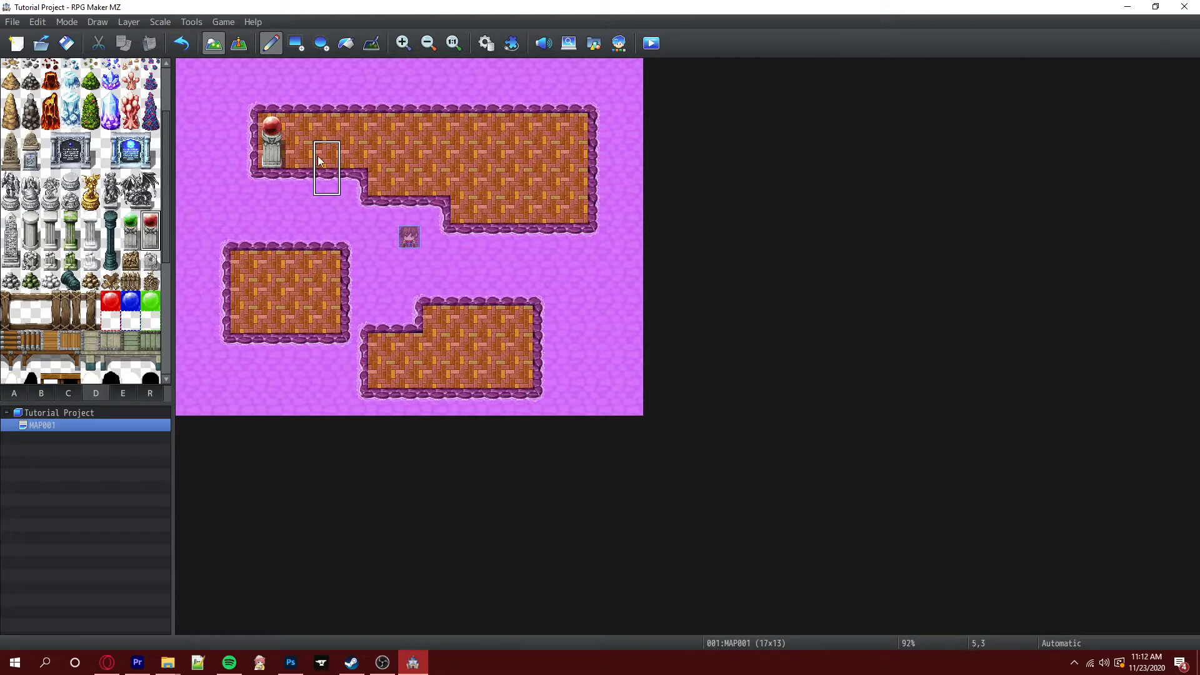
key("F6")
double_click(268, 164)
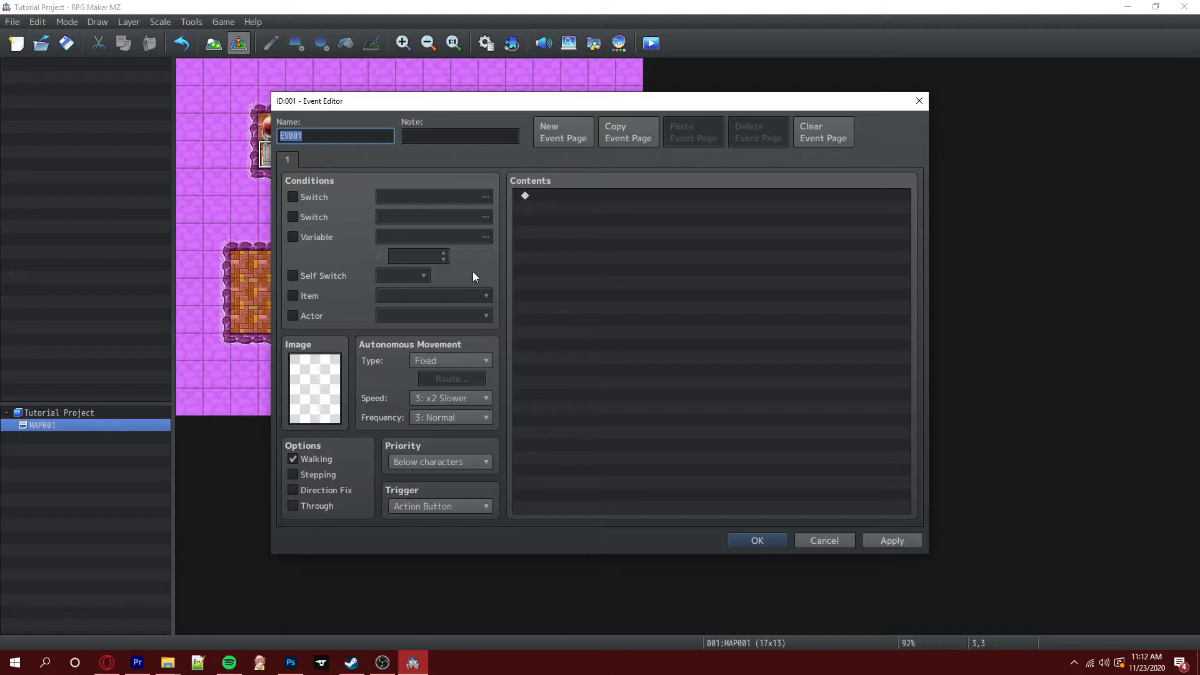
left_click(455, 461)
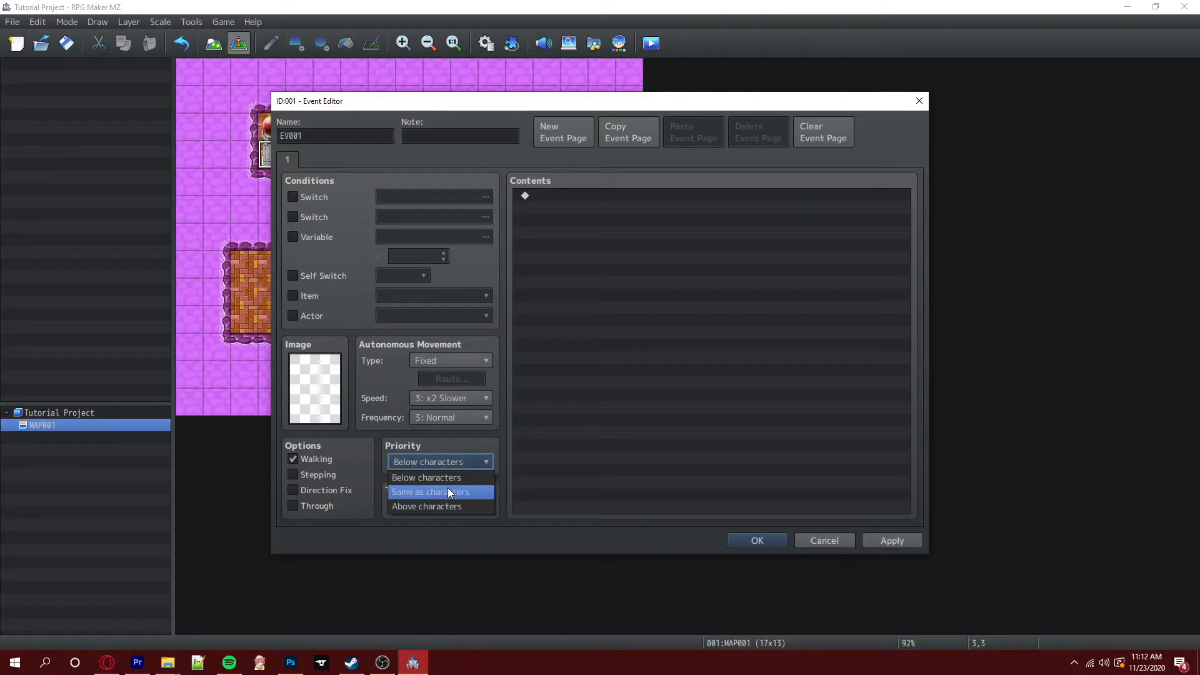
left_click(805, 540)
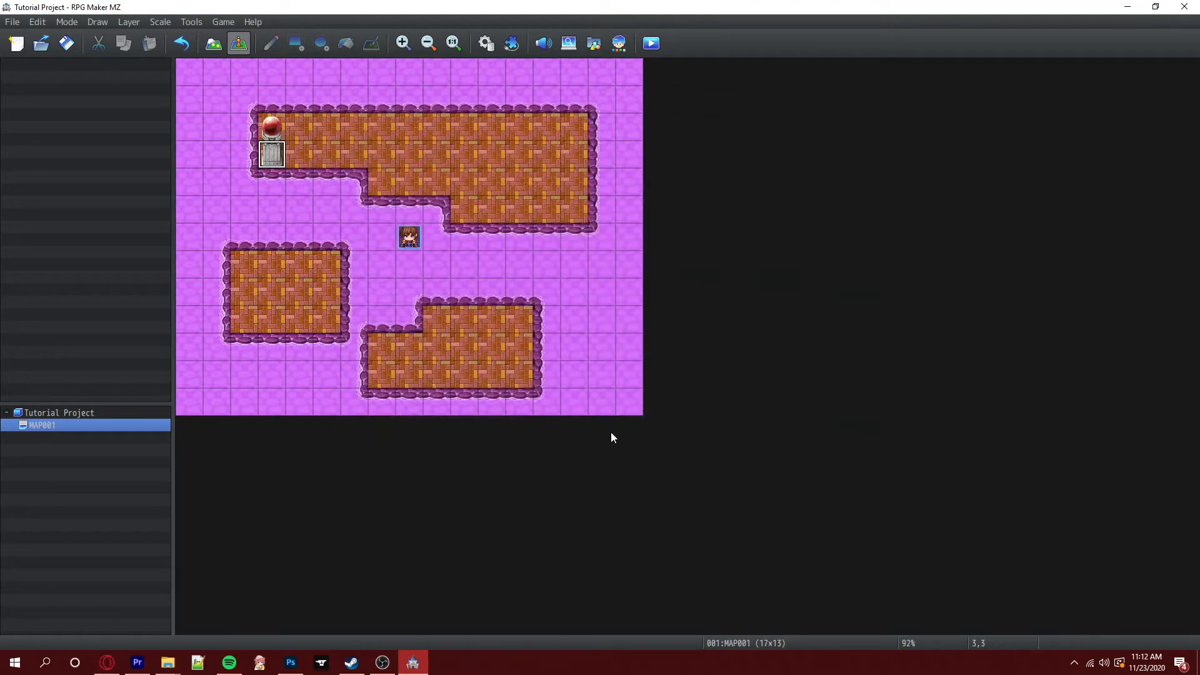
Create an event on the red-gem pillar's base with its priority set to Same as characters
double_click(276, 159)
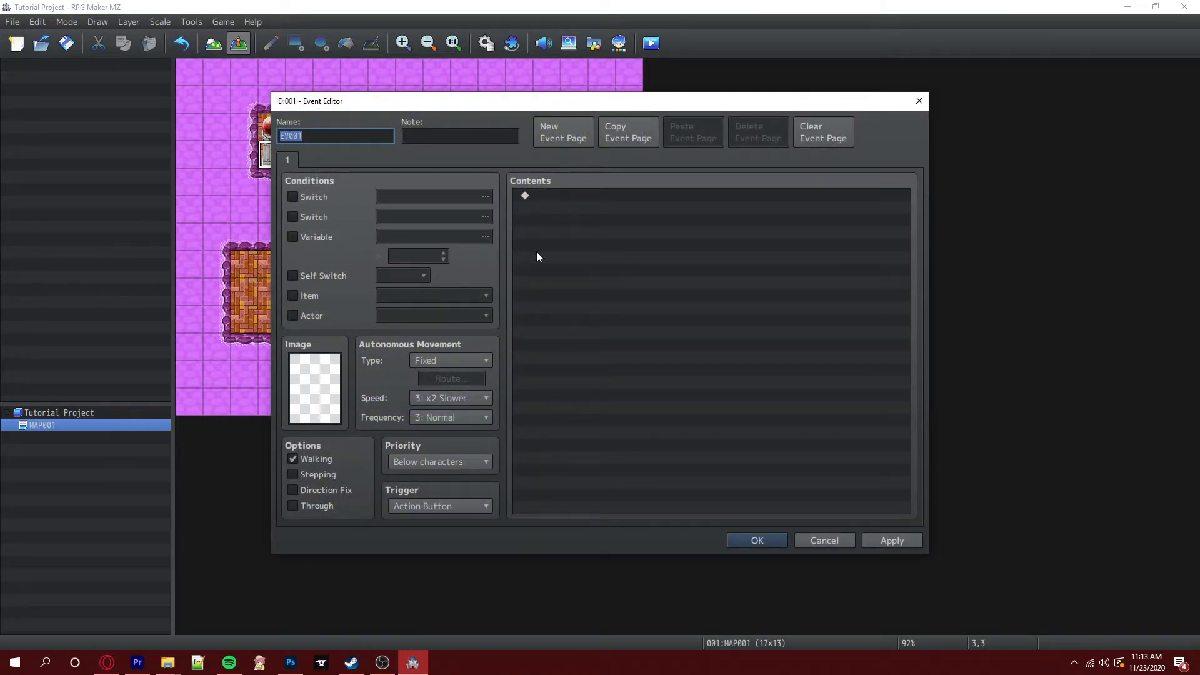
right_click(552, 193)
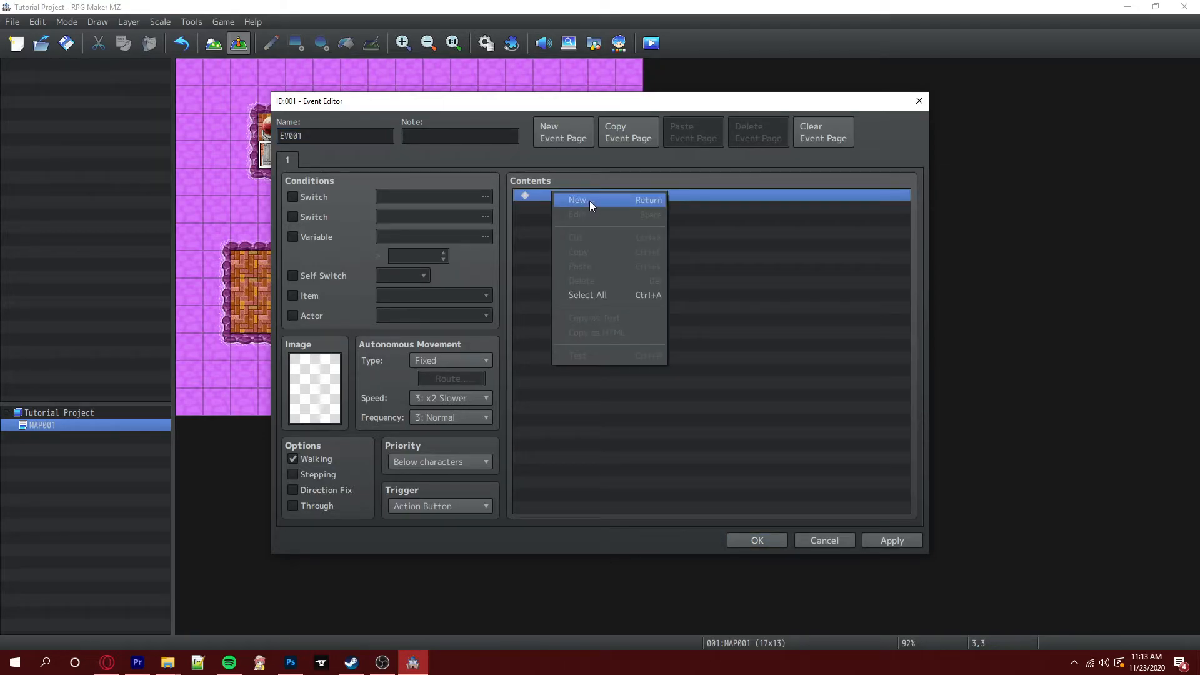
left_click(491, 493)
left_click(455, 463)
left_click(441, 488)
left_click(881, 541)
left_click(772, 538)
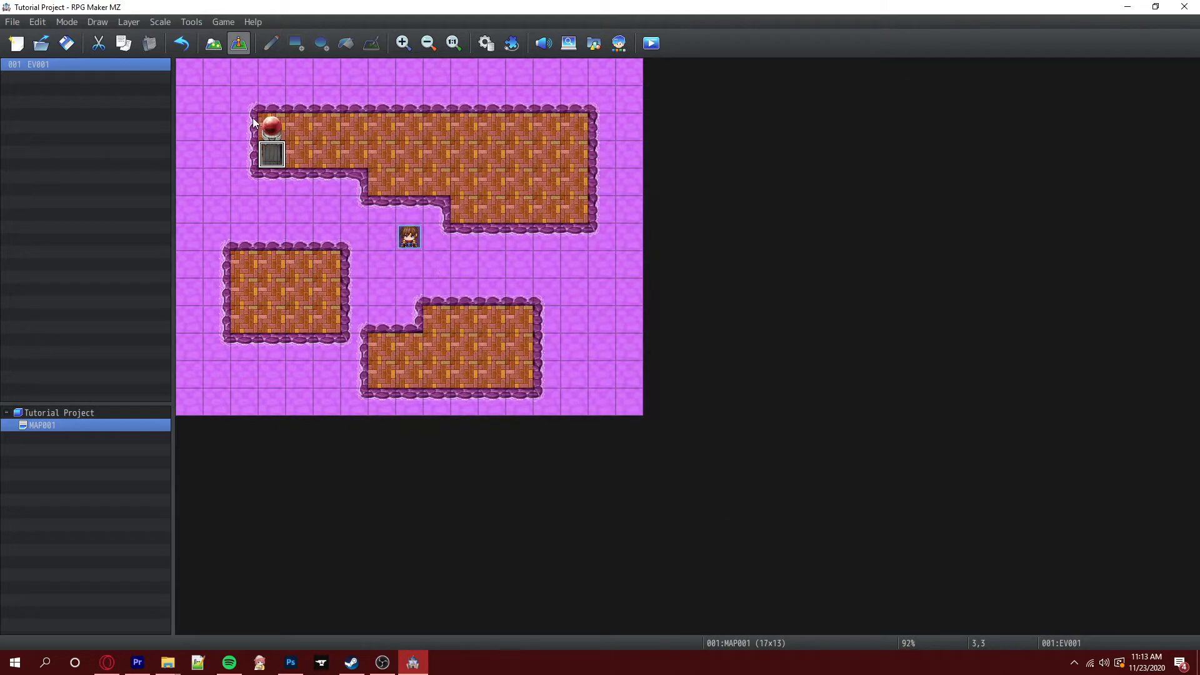
Name the pillar event DrawbridgePillar1, apply, and move the Event Editor aside to uncover the map
double_click(273, 156)
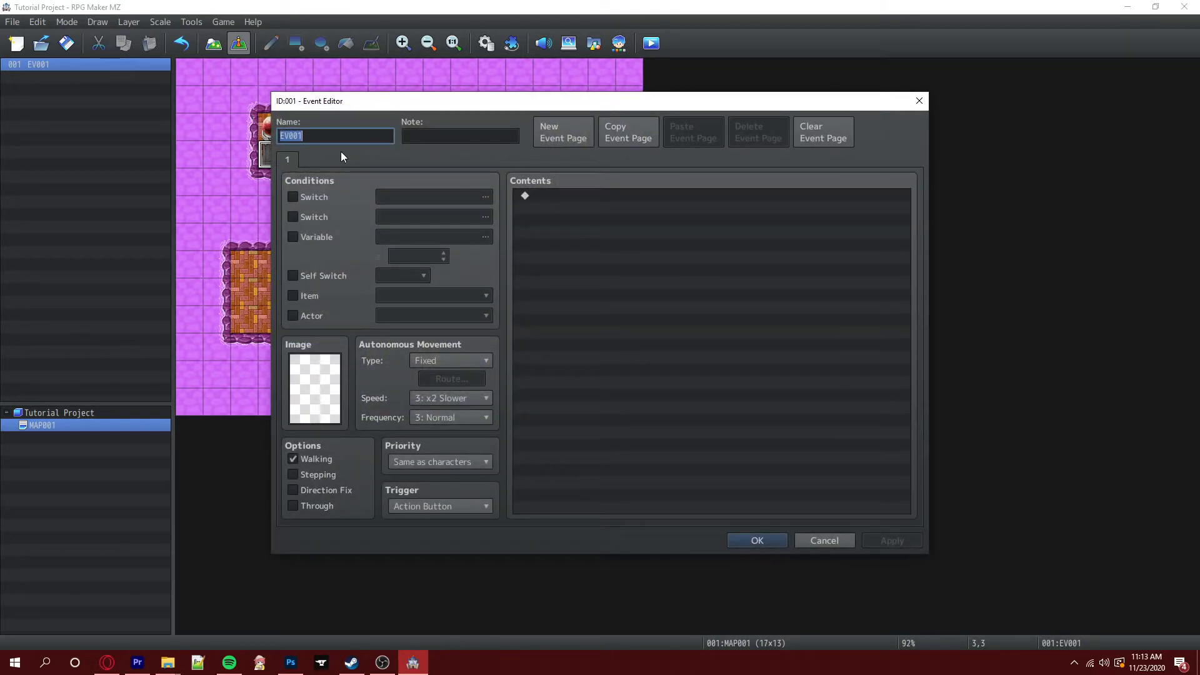
type("DrawbridgePillar1")
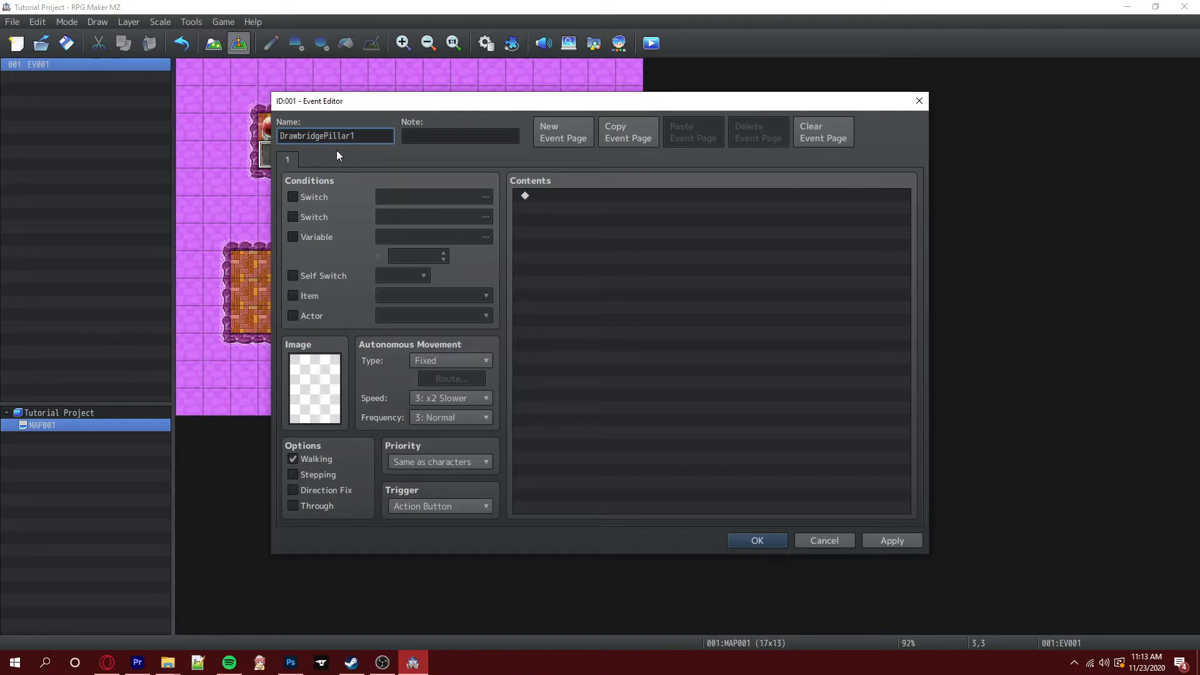
left_click(912, 542)
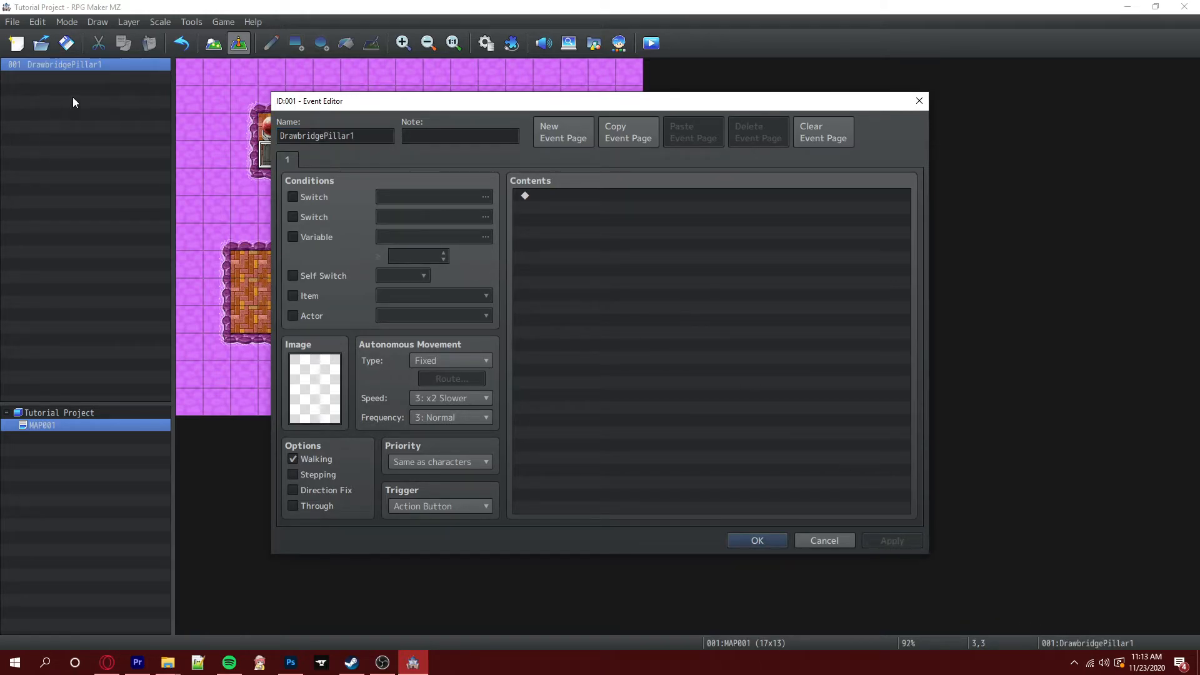
right_click(576, 195)
left_click(602, 203)
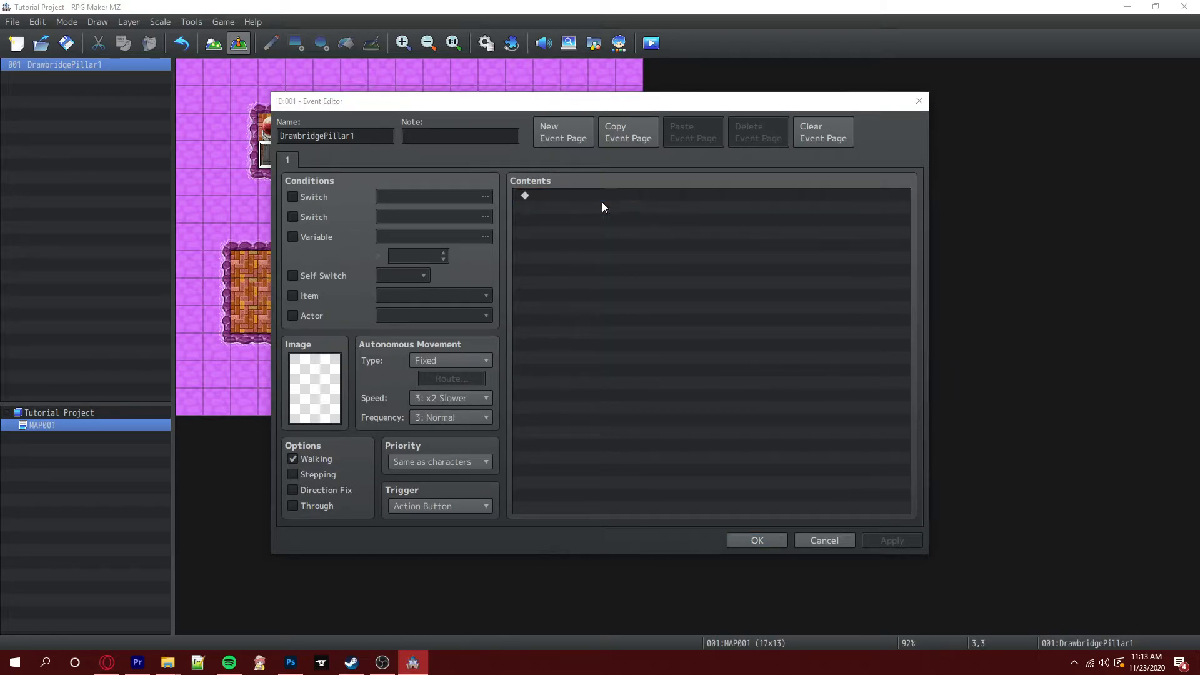
left_click(878, 138)
left_click_drag(620, 103, 923, 115)
Start a Conditional Branch in the event contents, naming switch 0001 Drawbridge1 and using it as the condition
right_click(842, 211)
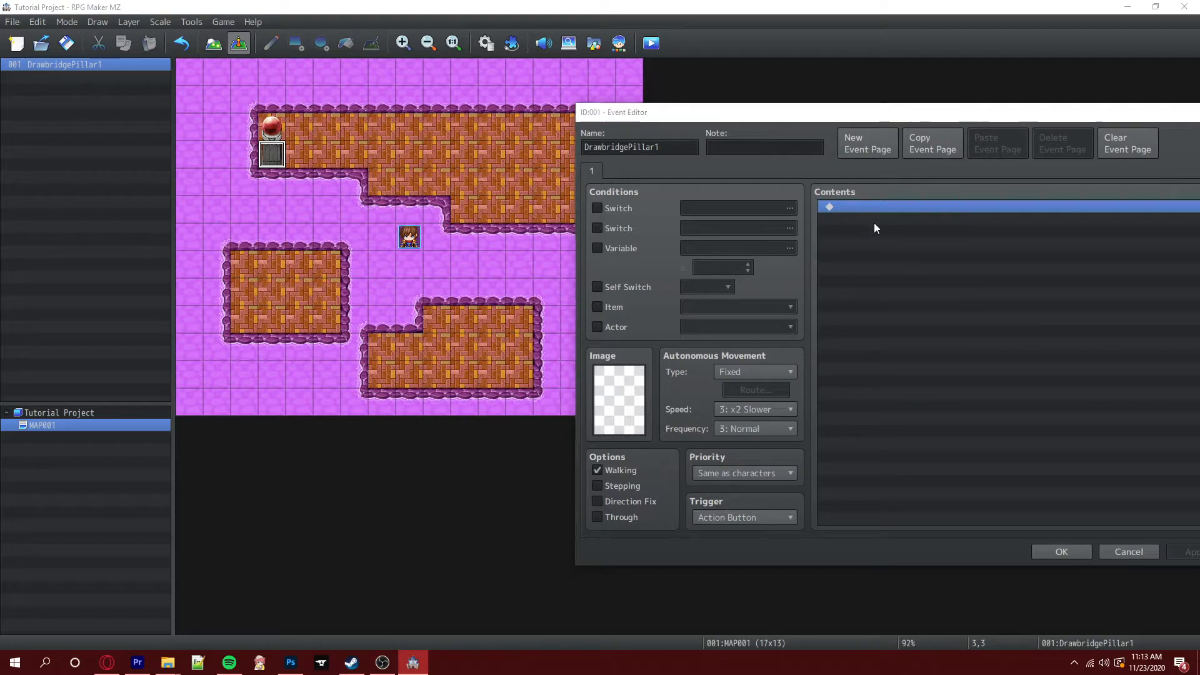
left_click(873, 222)
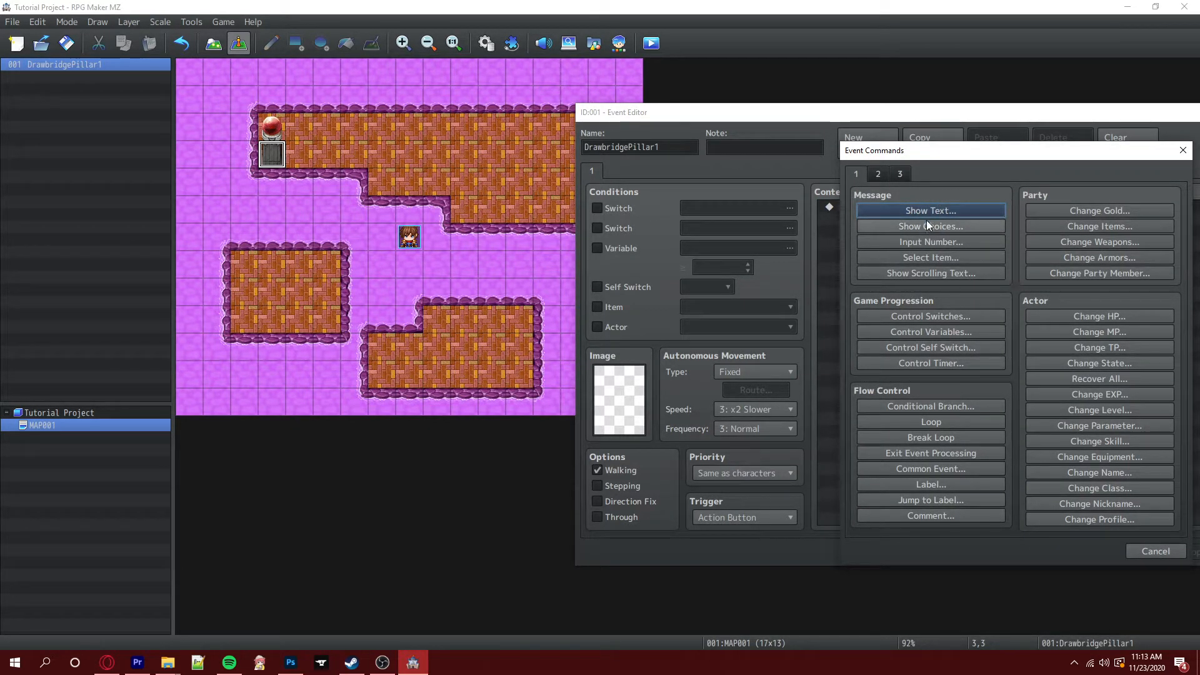
left_click(895, 406)
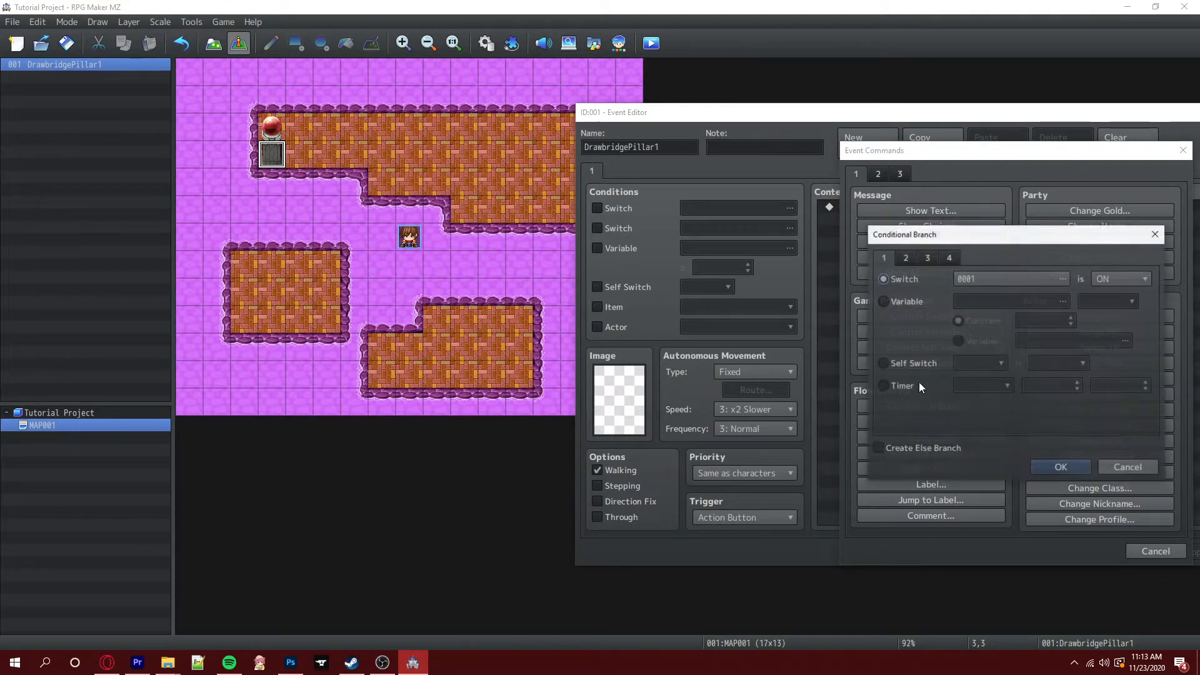
left_click(972, 280)
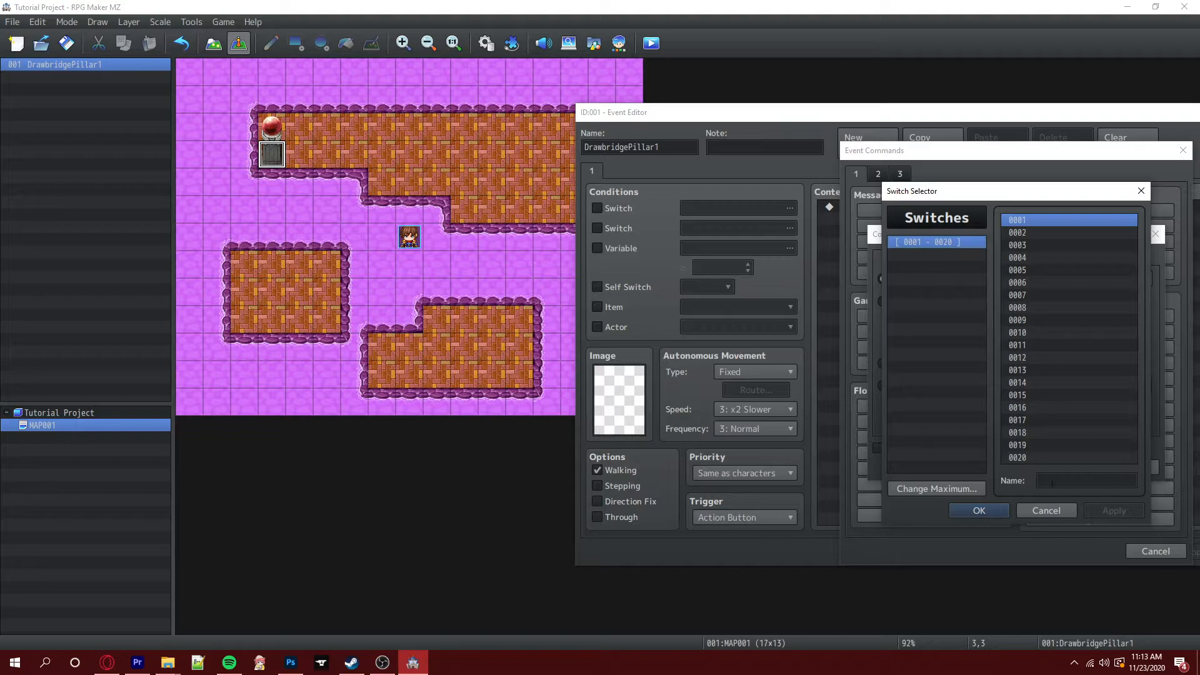
type("D")
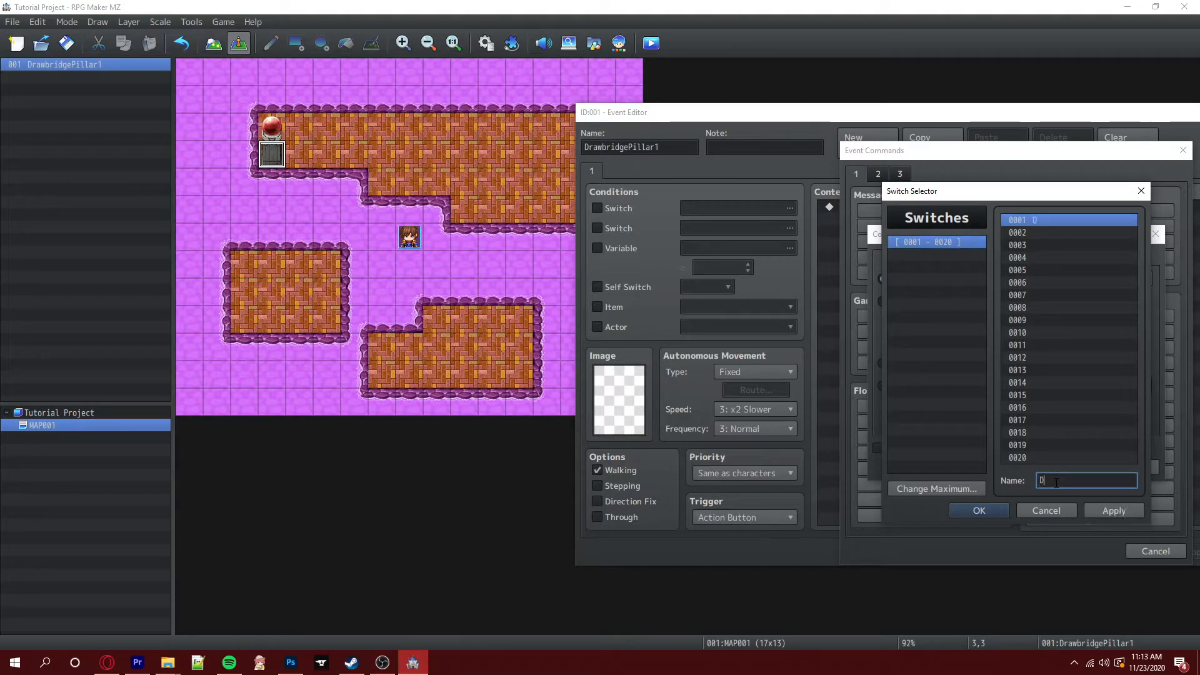
type("rawbridge1")
left_click(1114, 511)
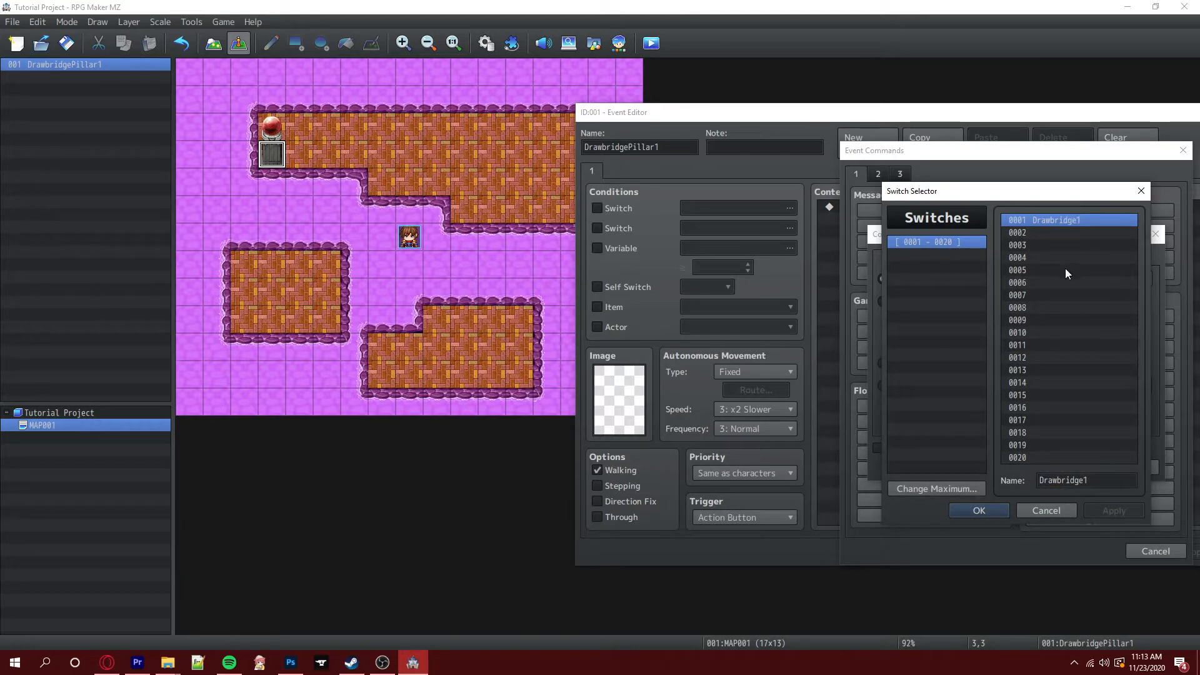
left_click(986, 511)
Include an Else branch in the Drawbridge1 condition, confirm it, and apply the event changes
left_click(918, 448)
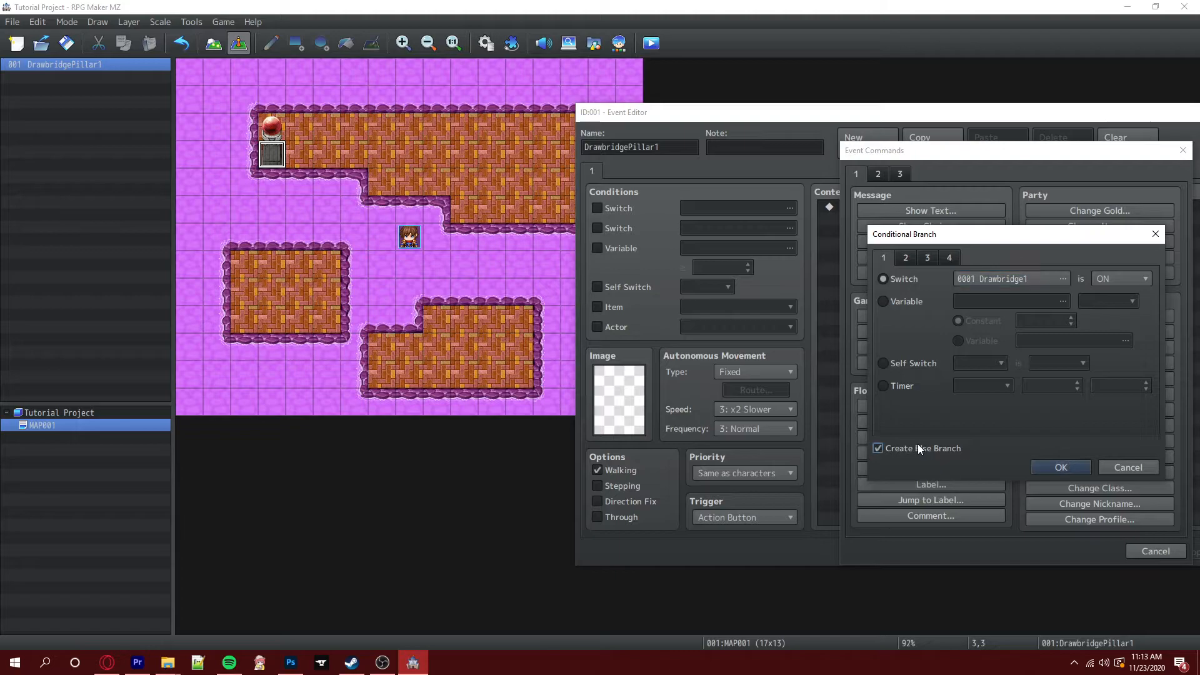
left_click(1072, 466)
left_click(1188, 555)
left_click(863, 220)
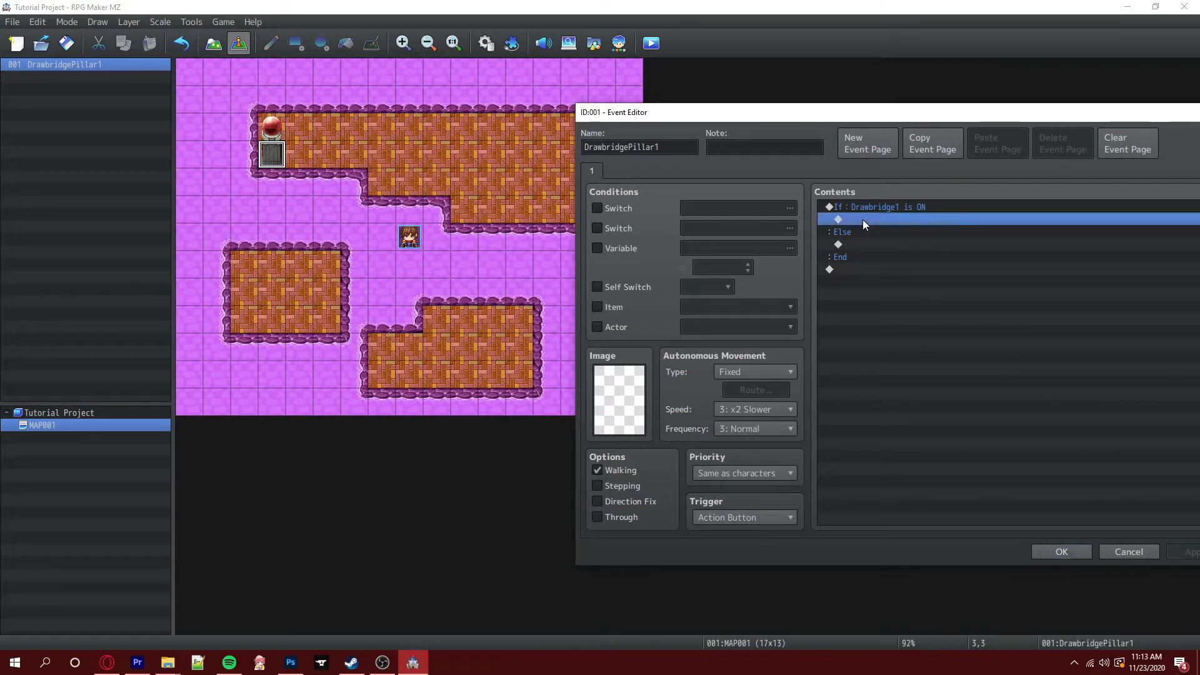
right_click(863, 221)
left_click(834, 321)
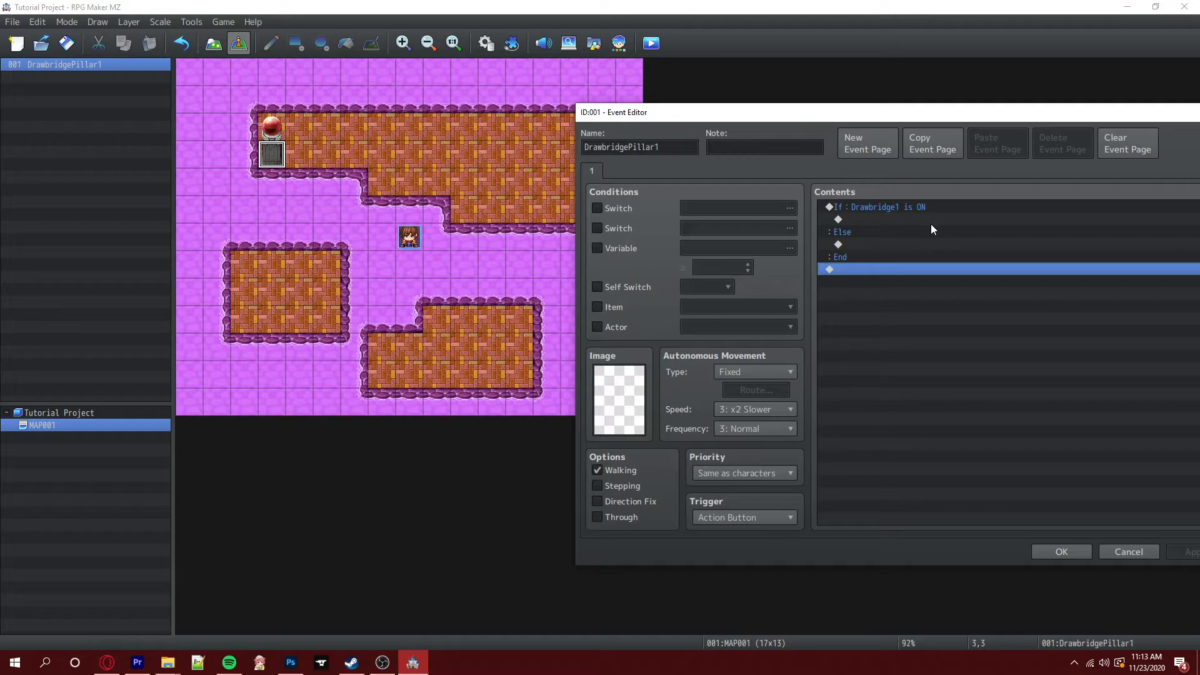
right_click(874, 215)
left_click(896, 223)
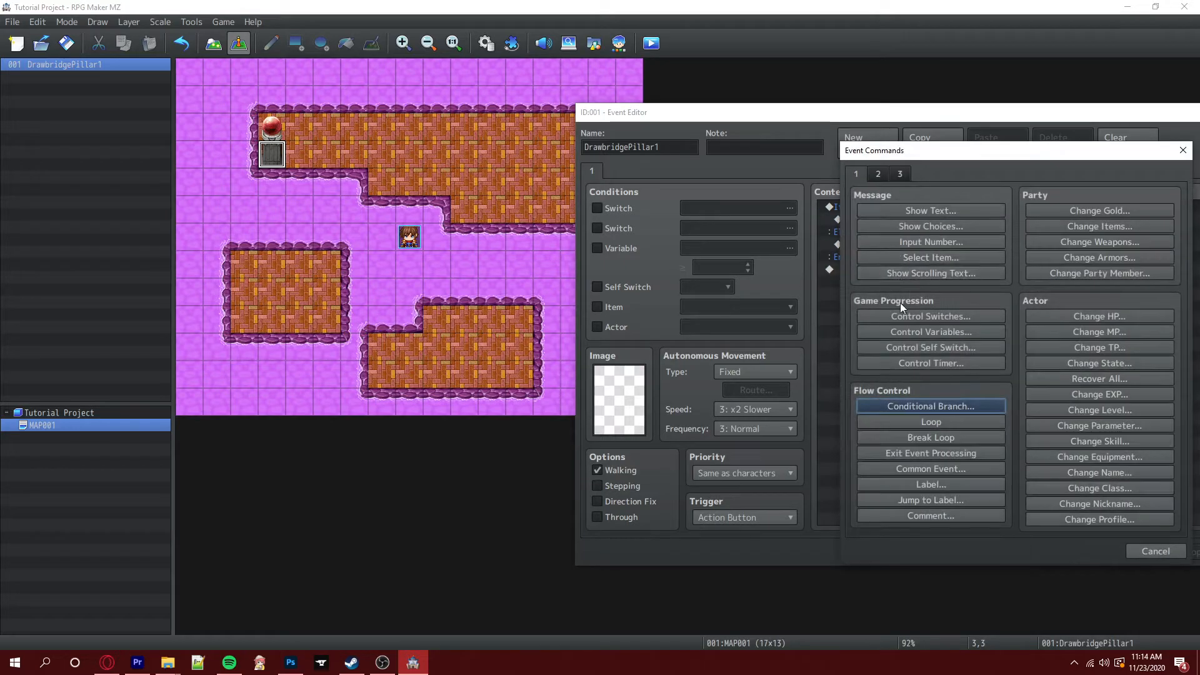
left_click(889, 404)
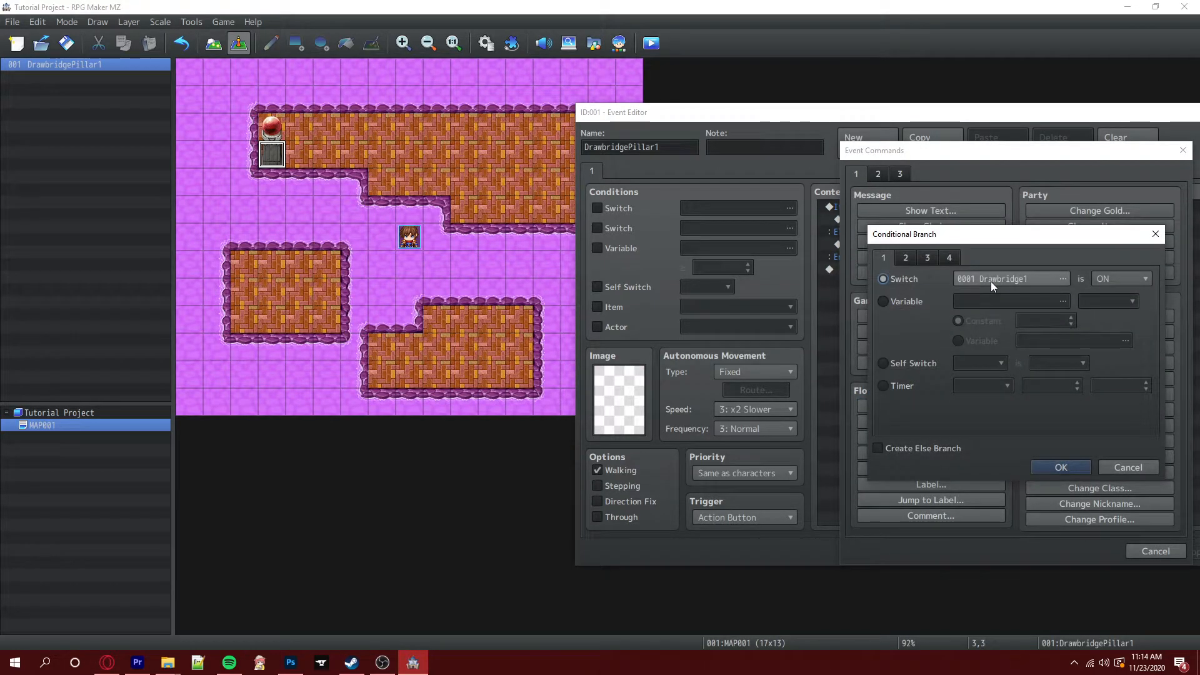
left_click(1128, 472)
left_click(1159, 553)
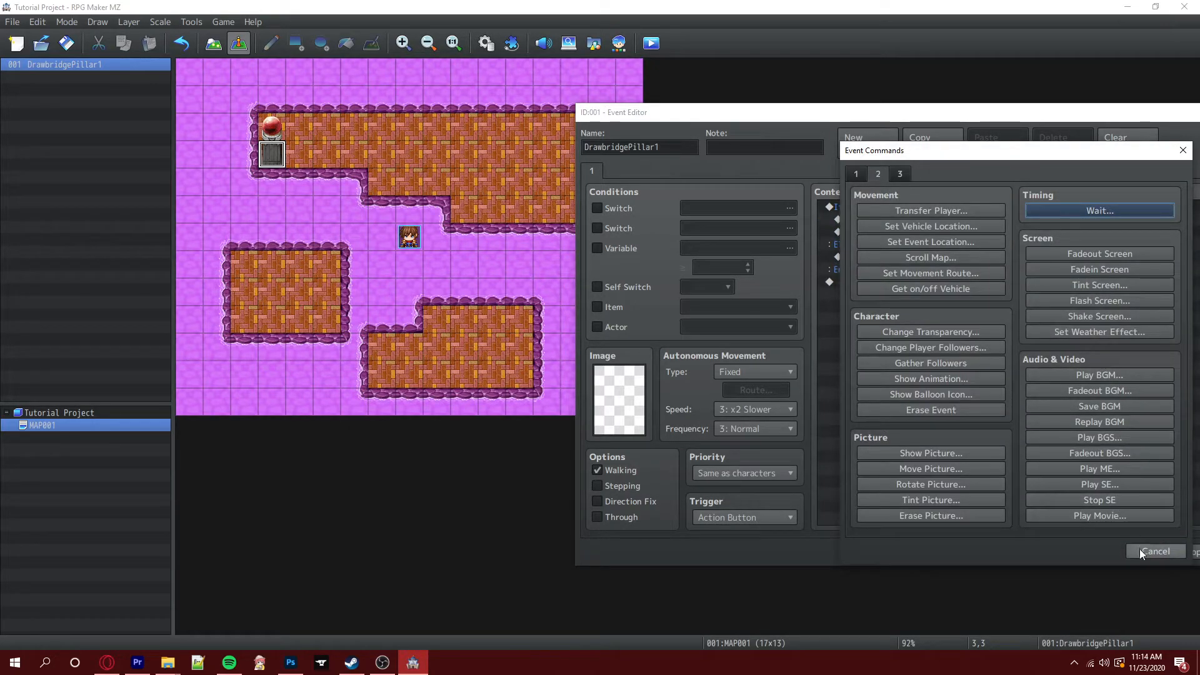
left_click(1156, 551)
left_click(924, 220)
key("Delete")
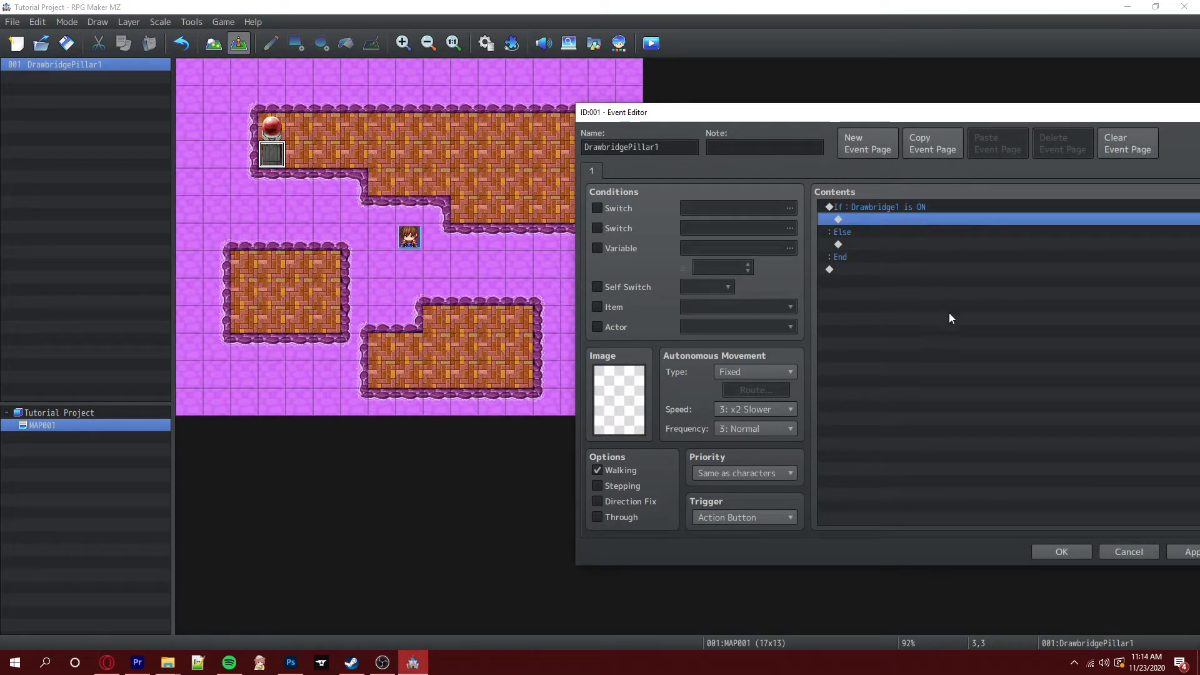
Add a Play SE command with the Magic1 sound inside the branch for Drawbridge1 being ON
right_click(869, 217)
left_click(906, 224)
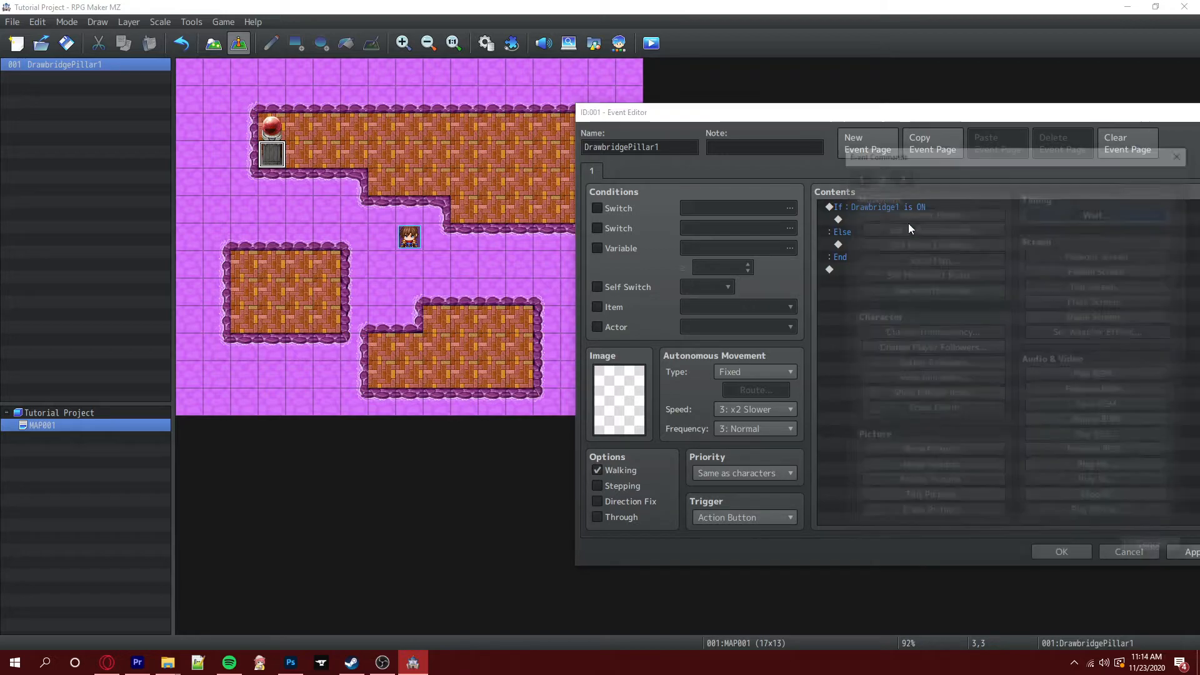
left_click(1088, 486)
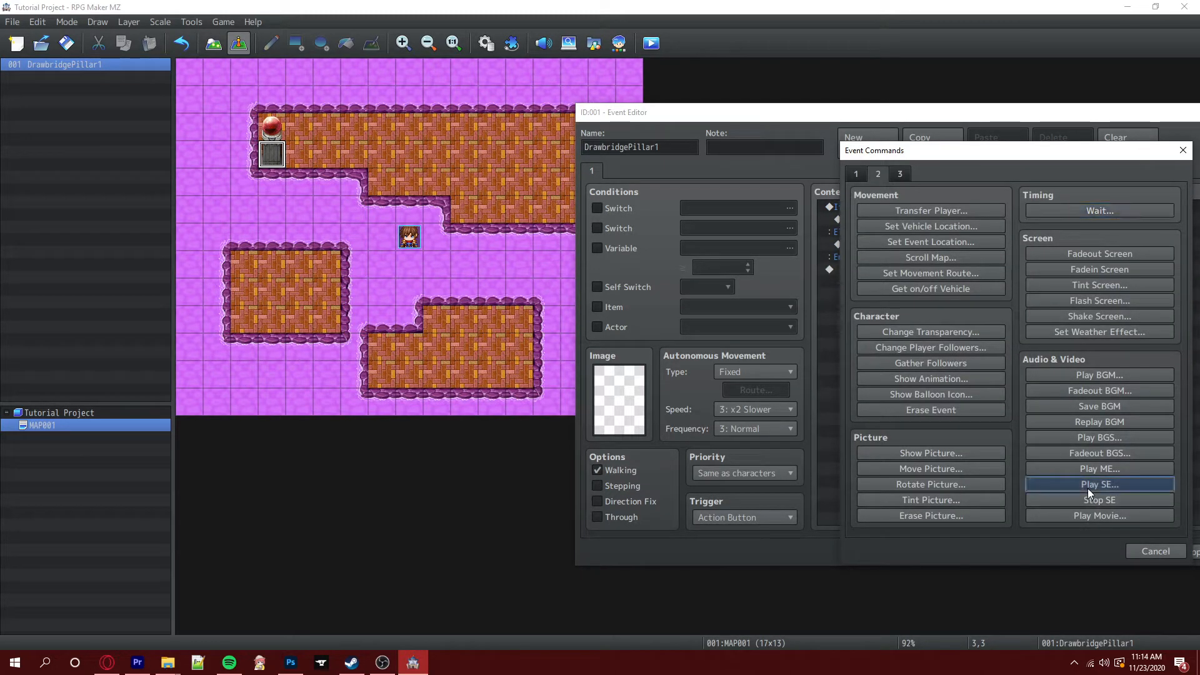
scroll(956, 313, "down", 6)
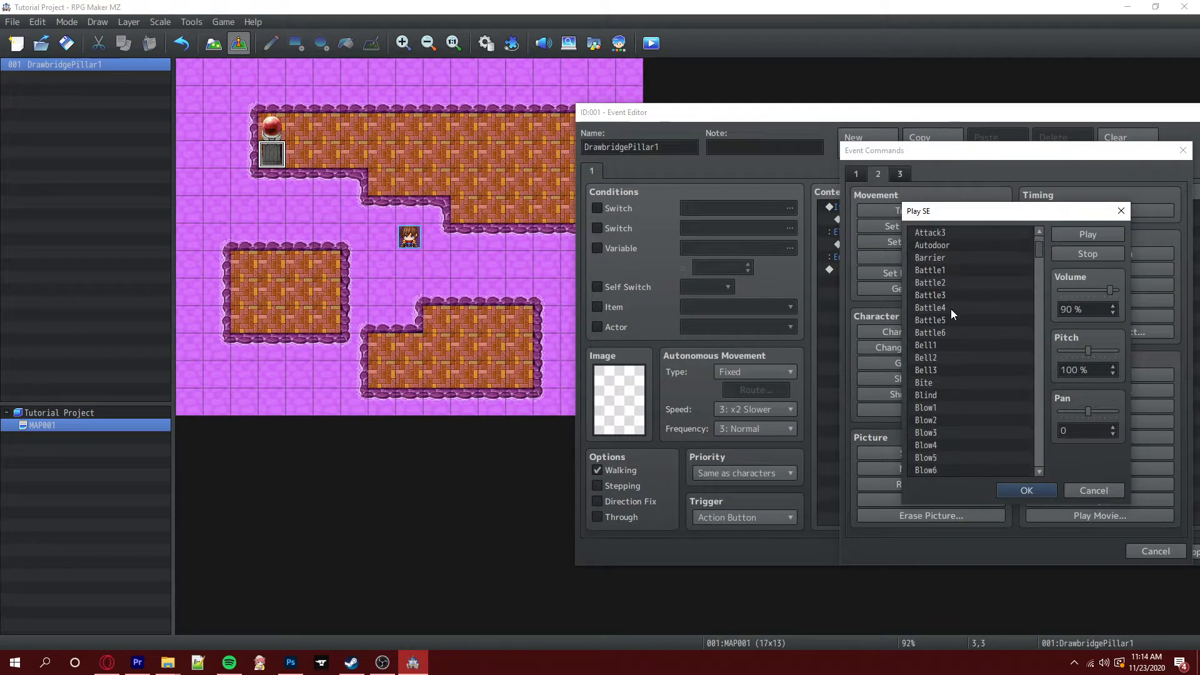
scroll(955, 369, "down", 12)
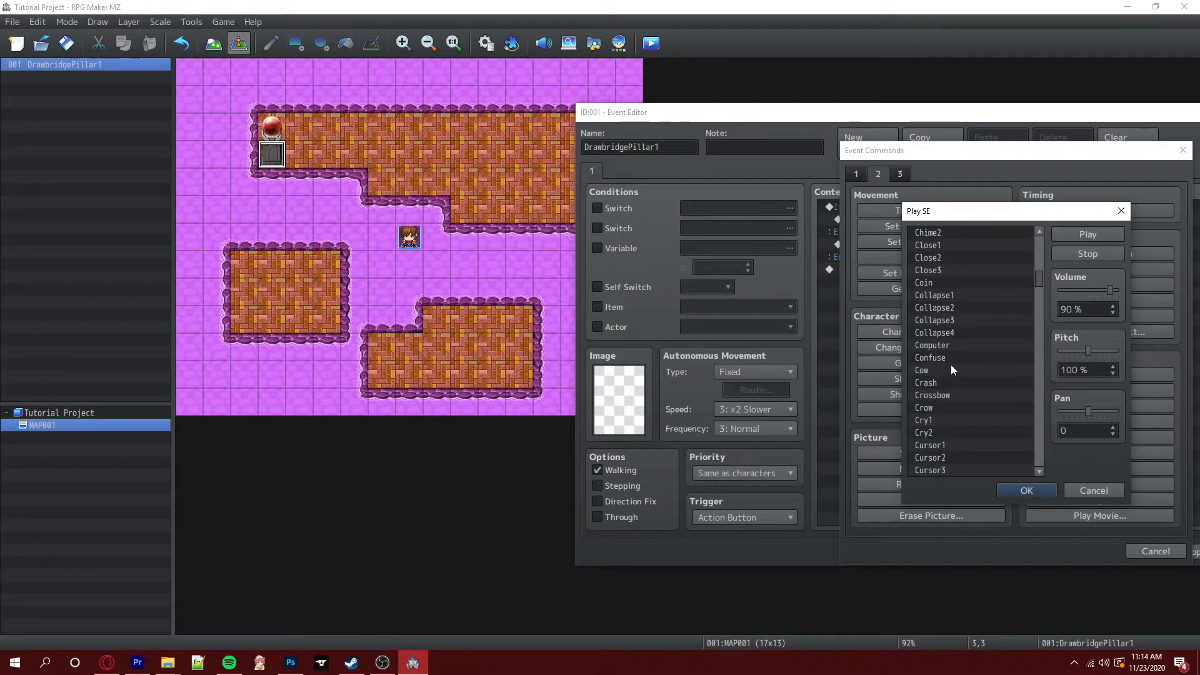
scroll(950, 369, "down", 14)
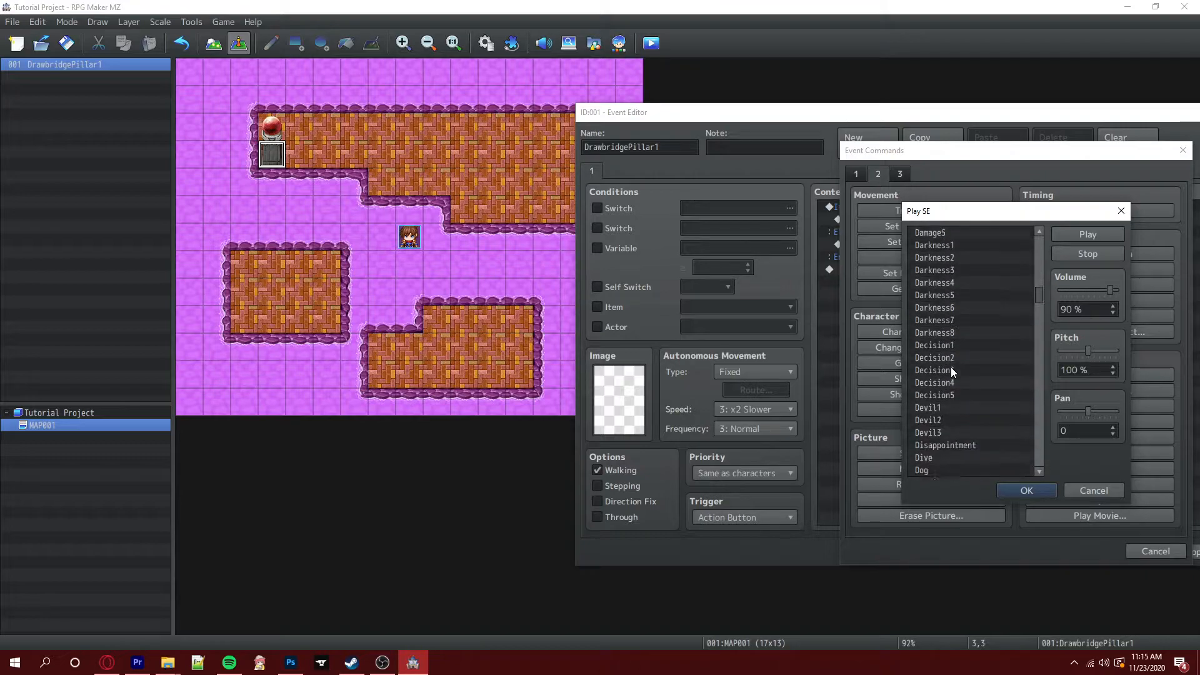
scroll(950, 366, "down", 15)
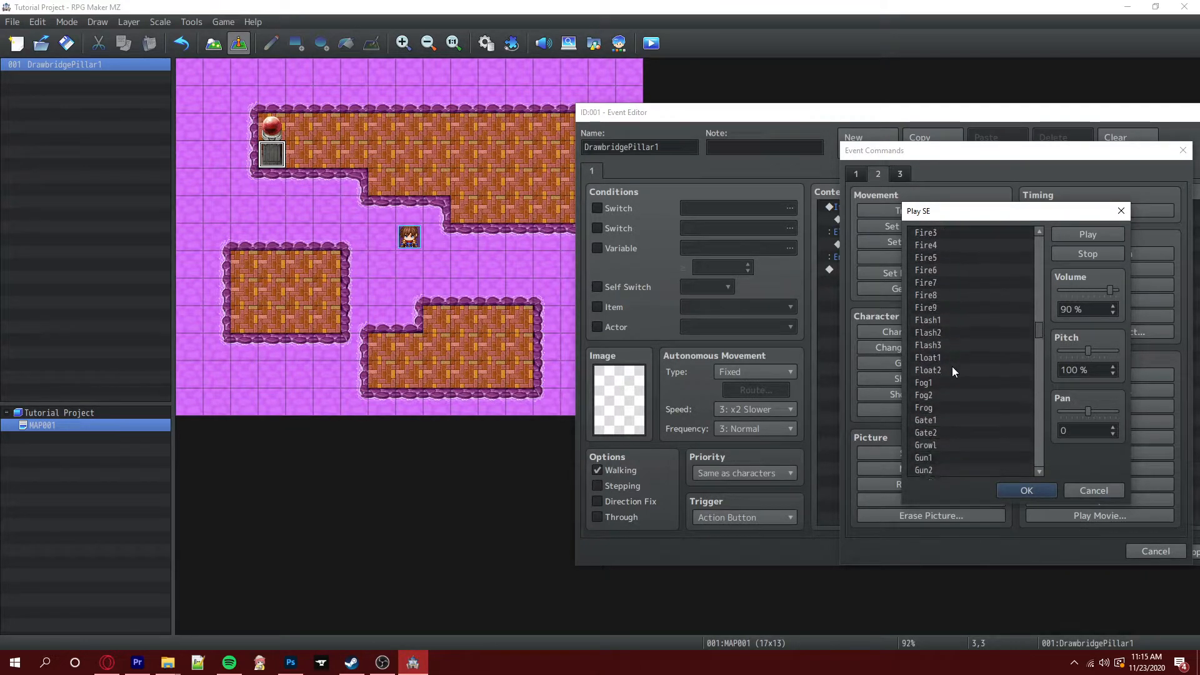
scroll(956, 362, "down", 8)
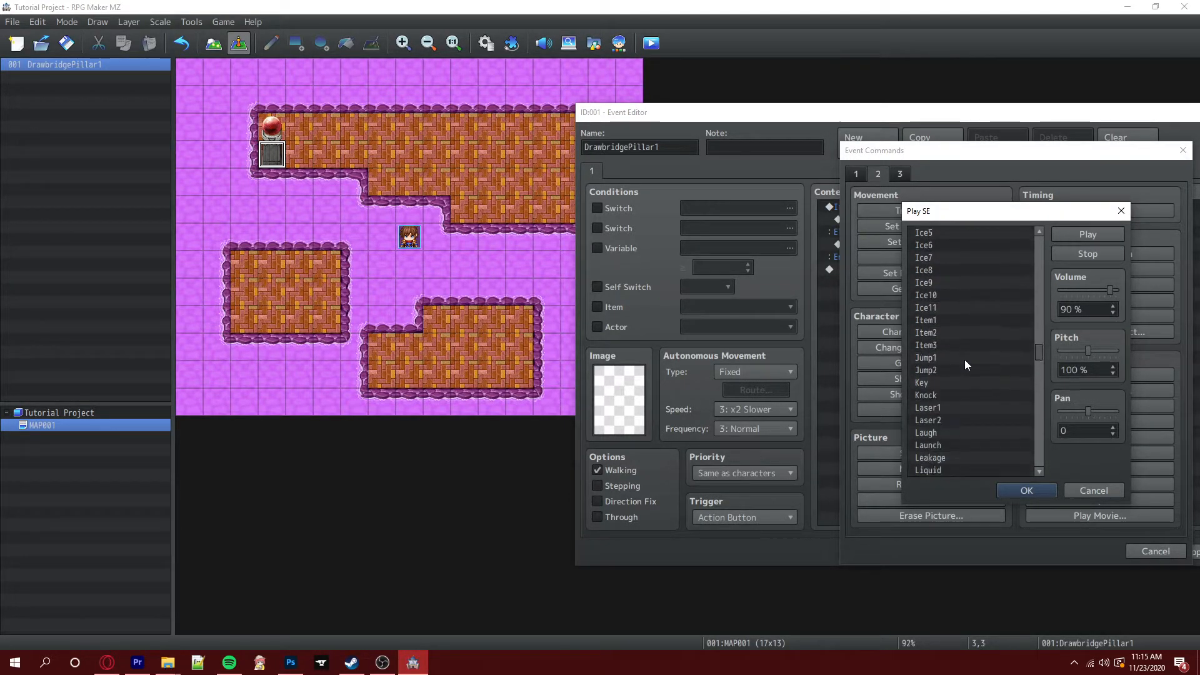
scroll(961, 353, "up", 2)
left_click(943, 293)
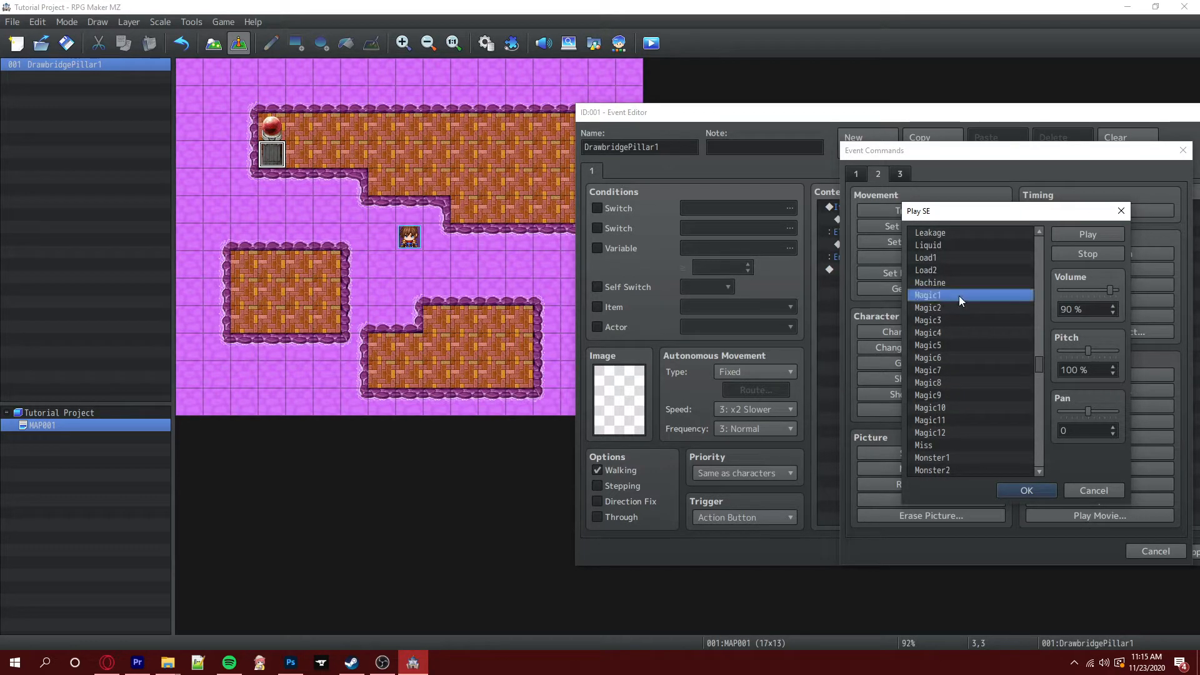
left_click(1045, 493)
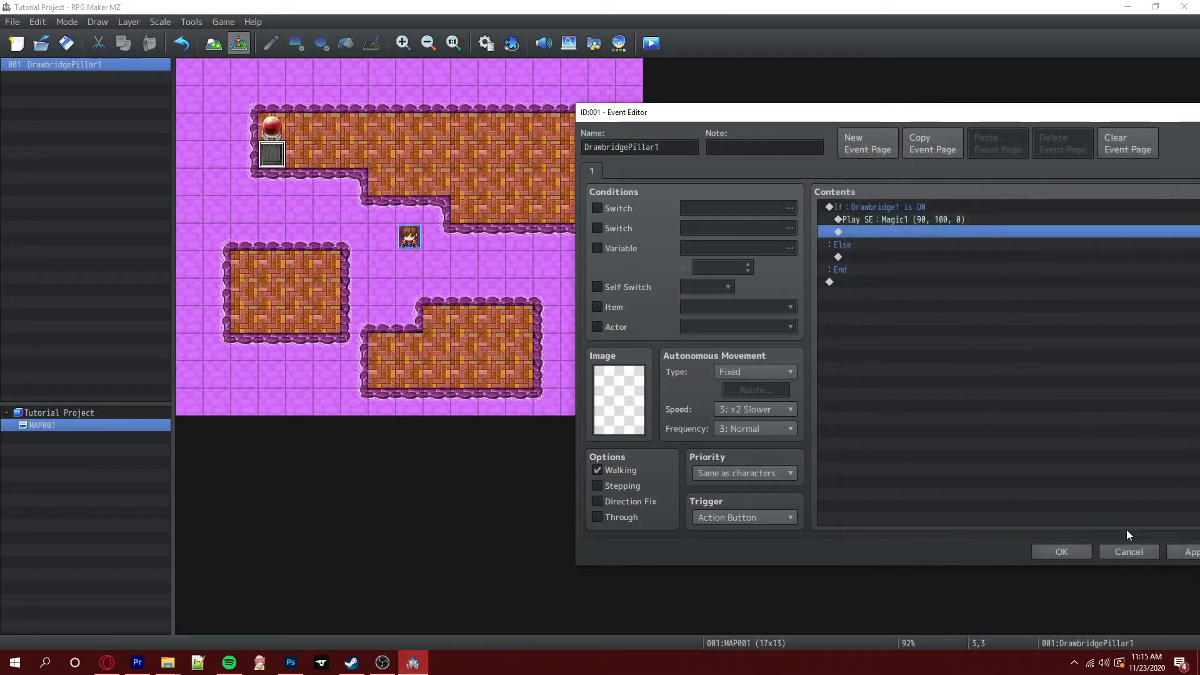
Add a white Flash Screen command after the Magic1 sound, with intensity 255, 60 frames and Wait for Completion off
left_click(858, 226)
right_click(858, 227)
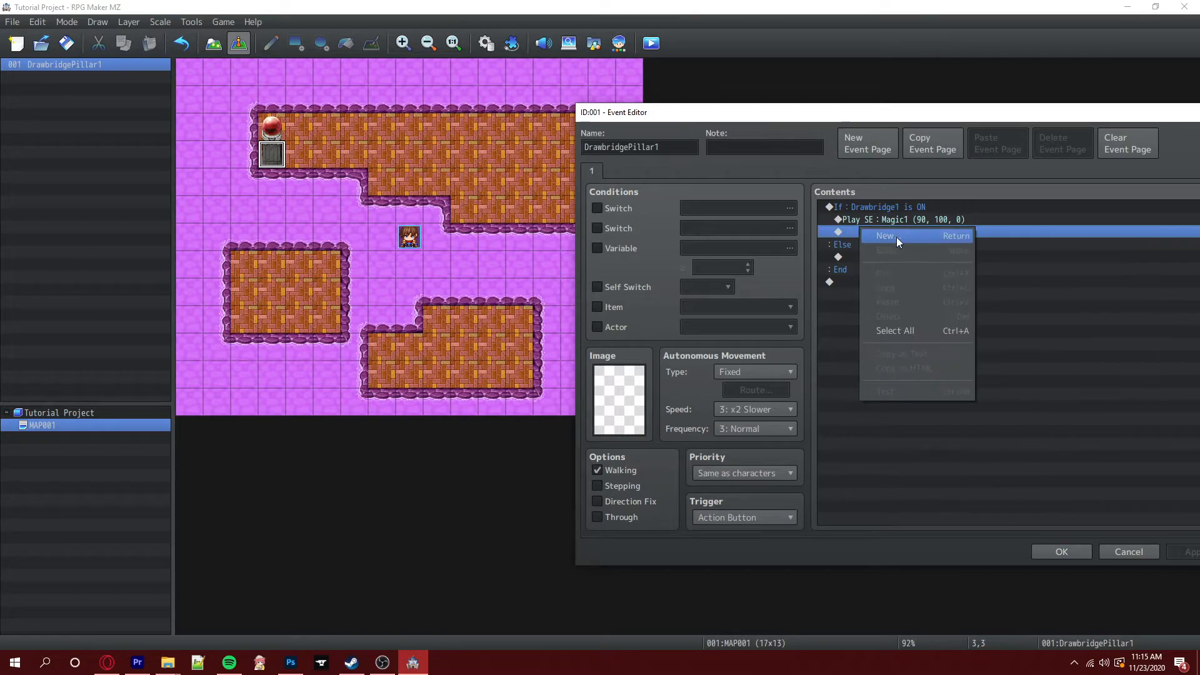
left_click(896, 238)
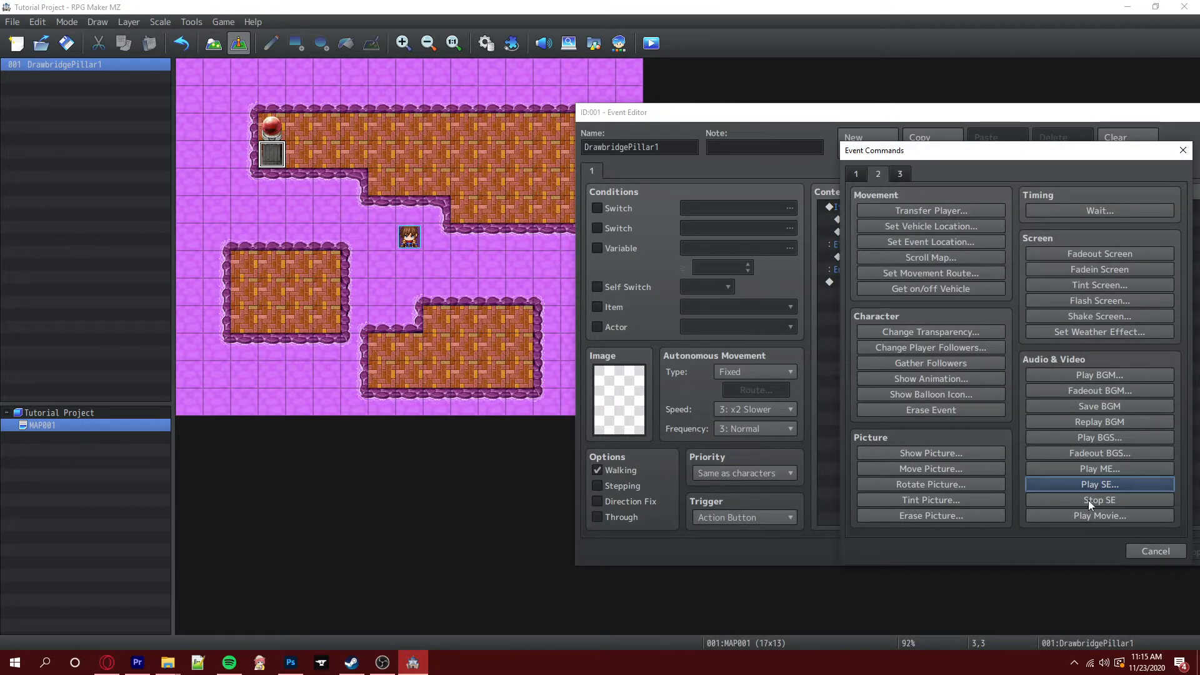
left_click(856, 174)
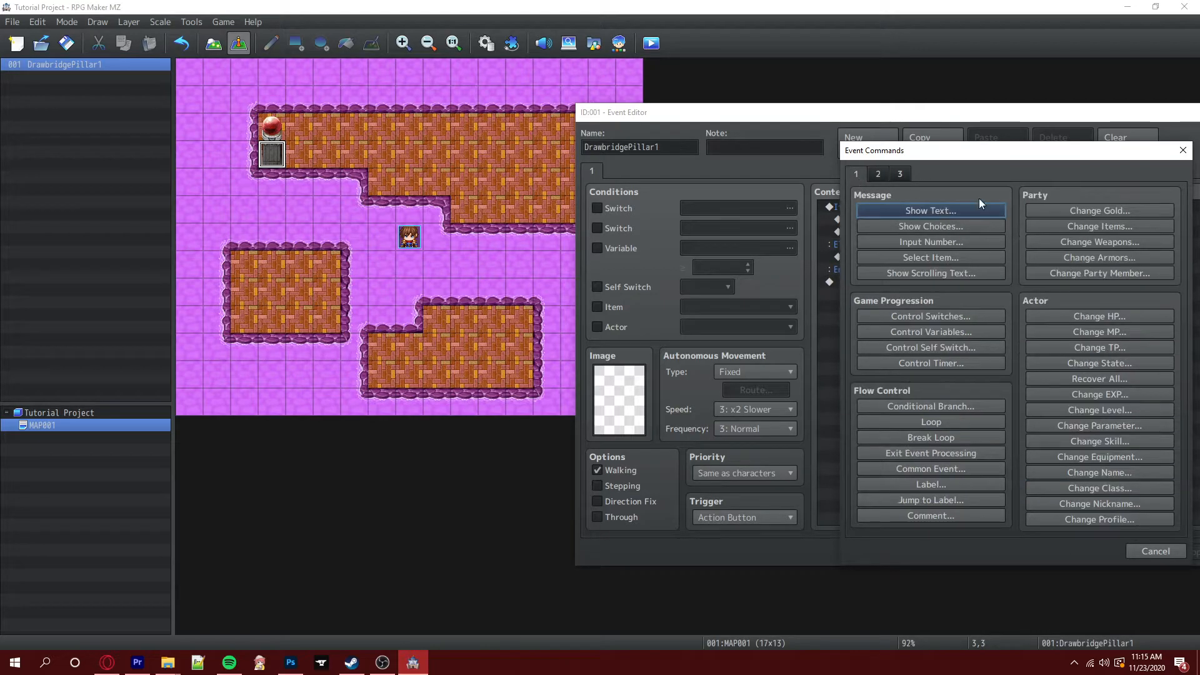
left_click(877, 174)
left_click(1090, 302)
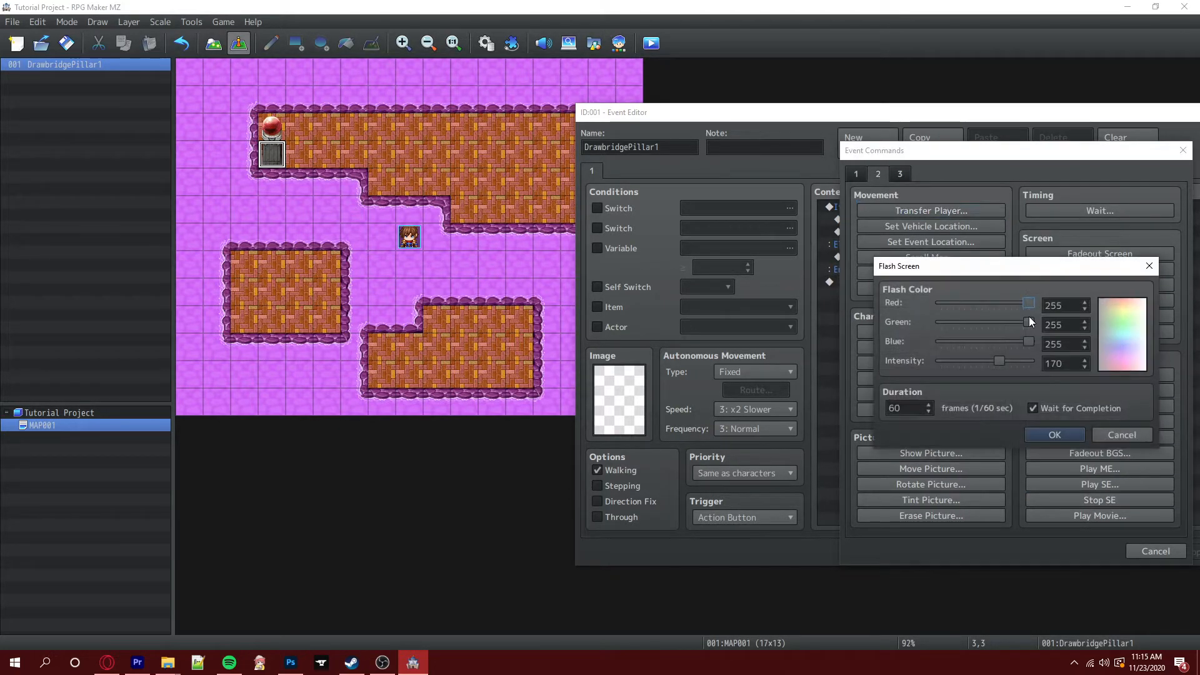
left_click_drag(1000, 362, 1031, 361)
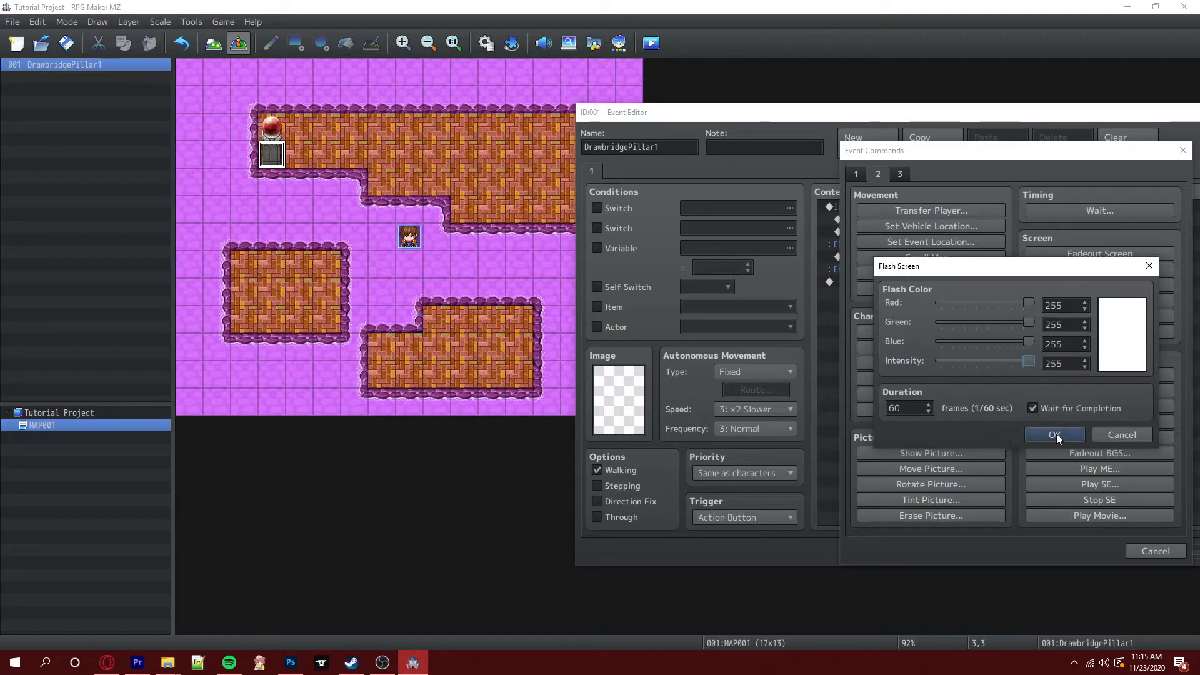
left_click(1034, 407)
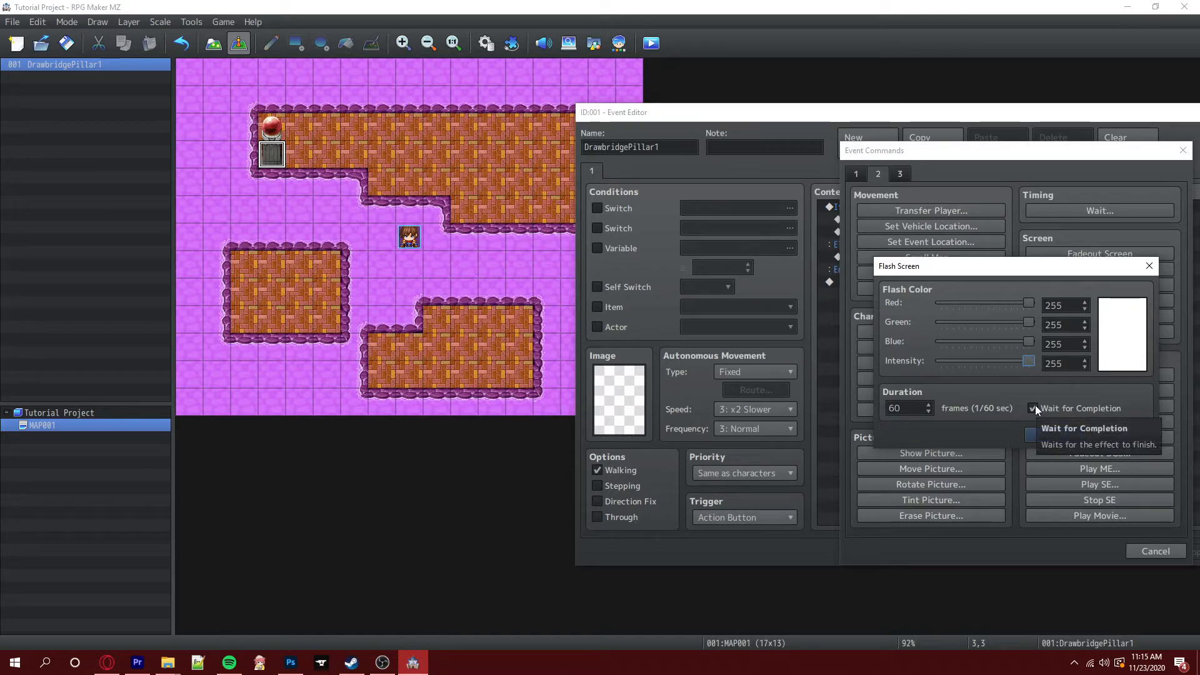
left_click(1053, 431)
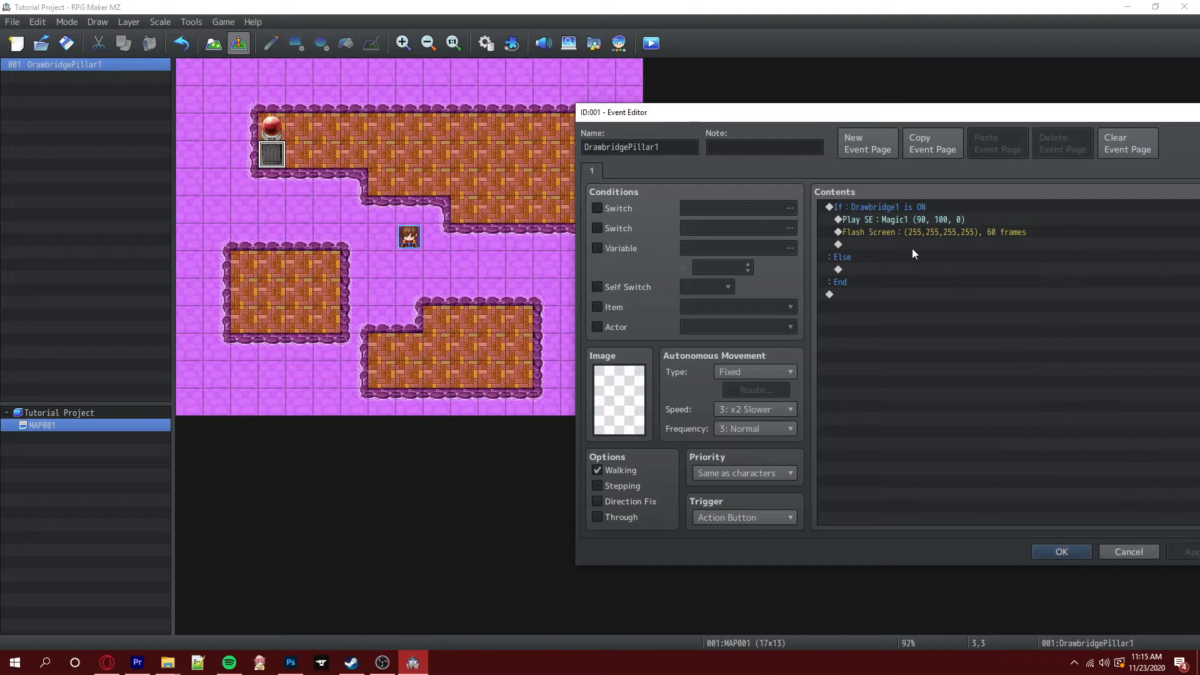
Add a Control Switches command below the screen flash that turns switch 0001 Drawbridge1 OFF
left_click(923, 244)
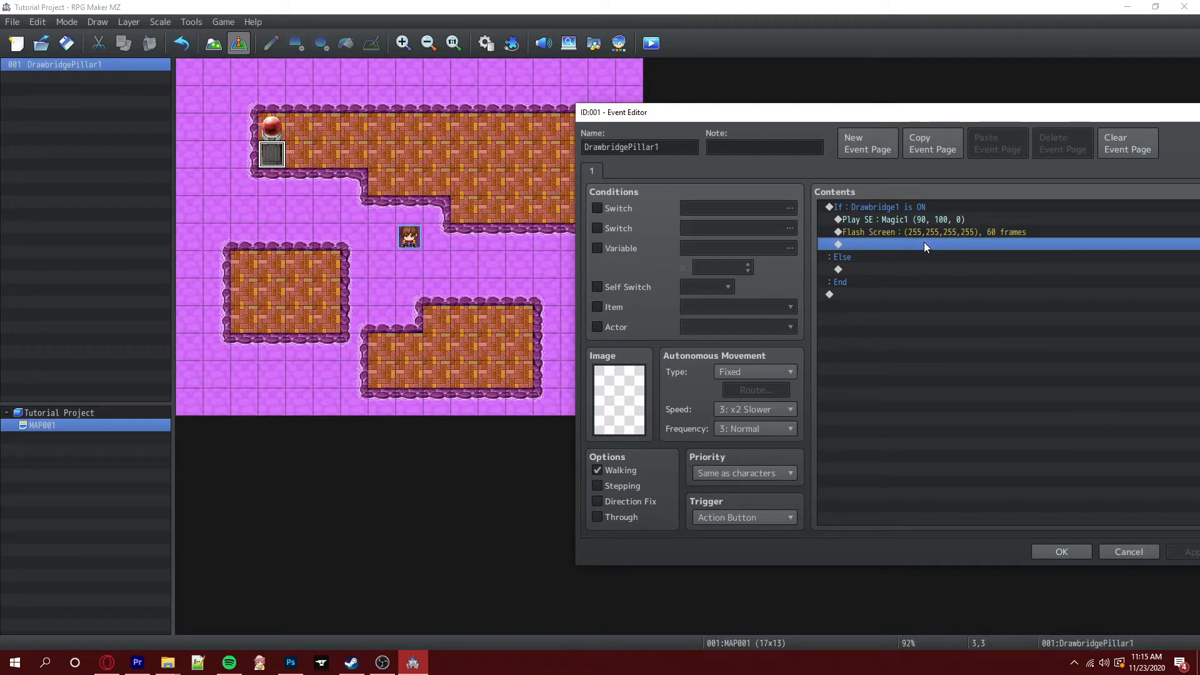
right_click(924, 244)
left_click(951, 251)
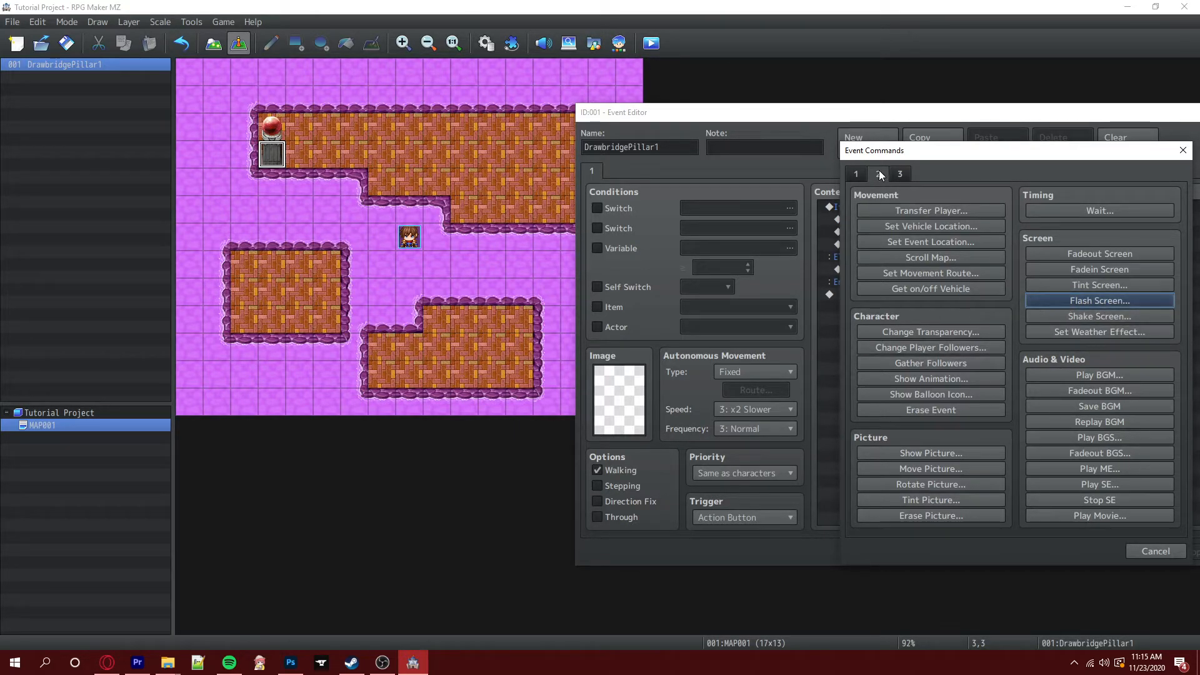
left_click(855, 174)
left_click(945, 315)
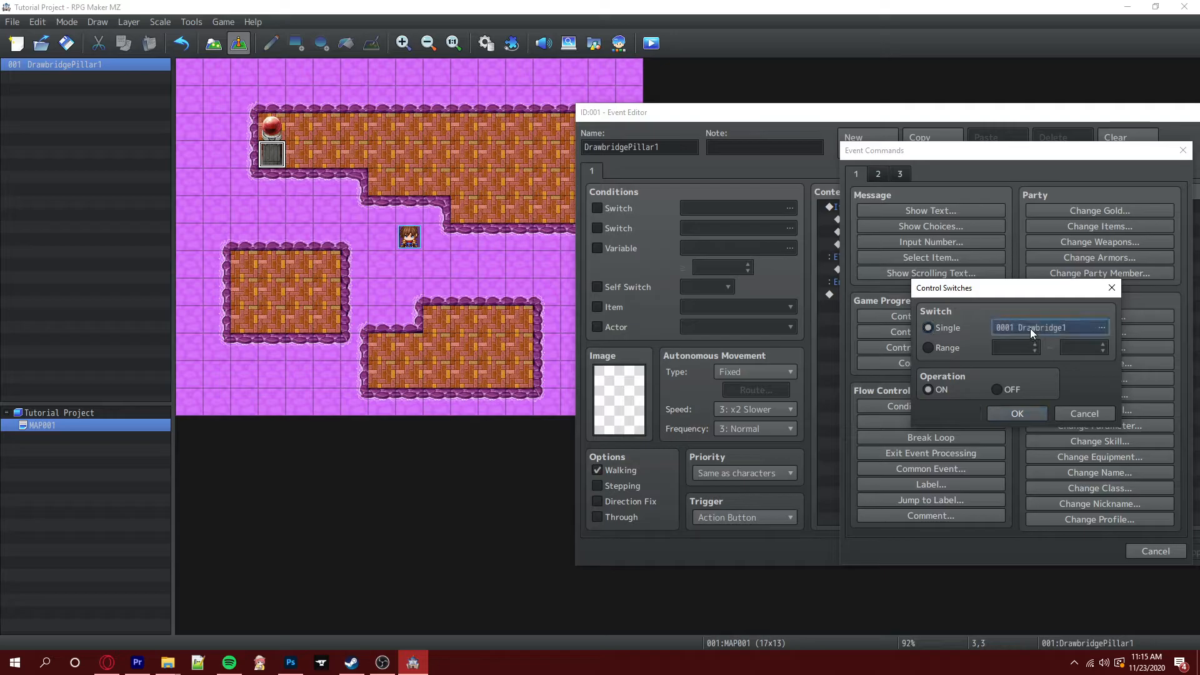
left_click(1030, 328)
left_click(1000, 510)
left_click(1013, 393)
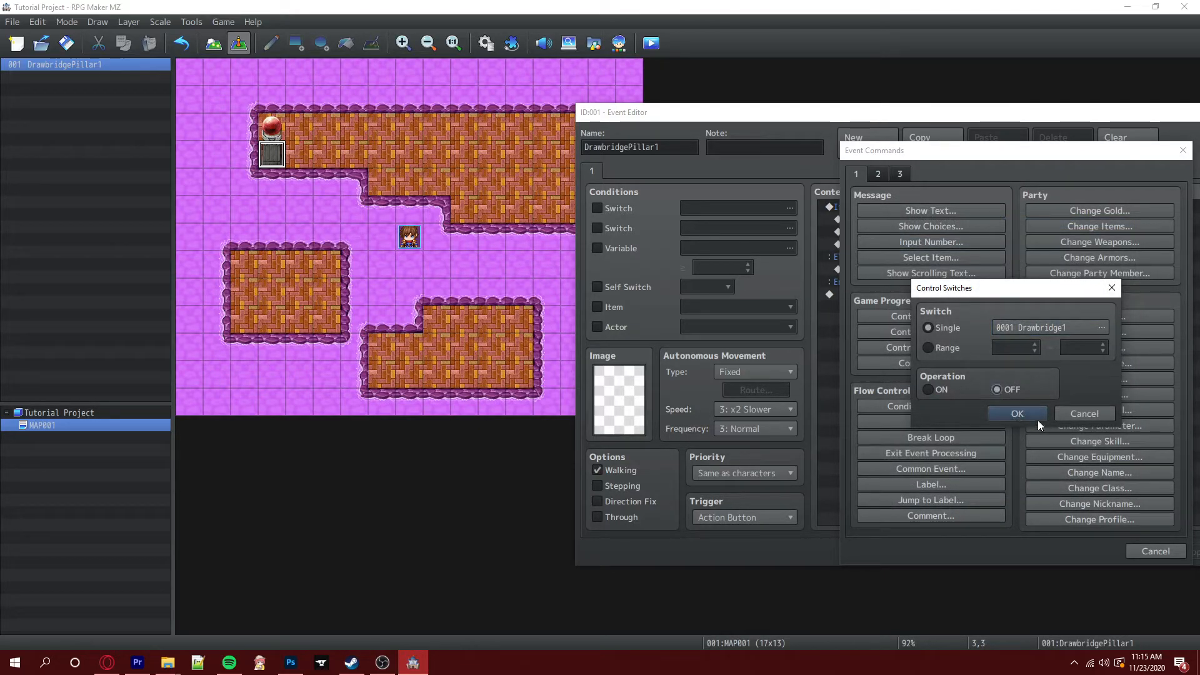
left_click(1034, 417)
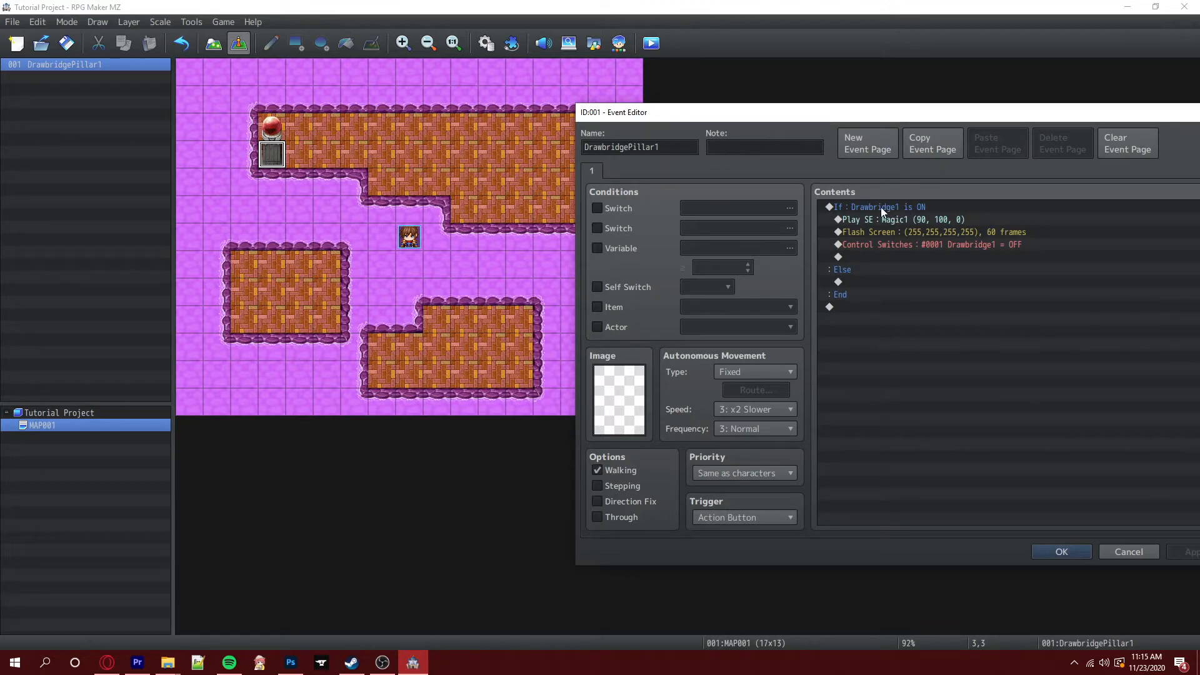
Add another Control Switches command to the ON branch, naming switch 0002 Drawbridge2 and turning it ON
right_click(920, 256)
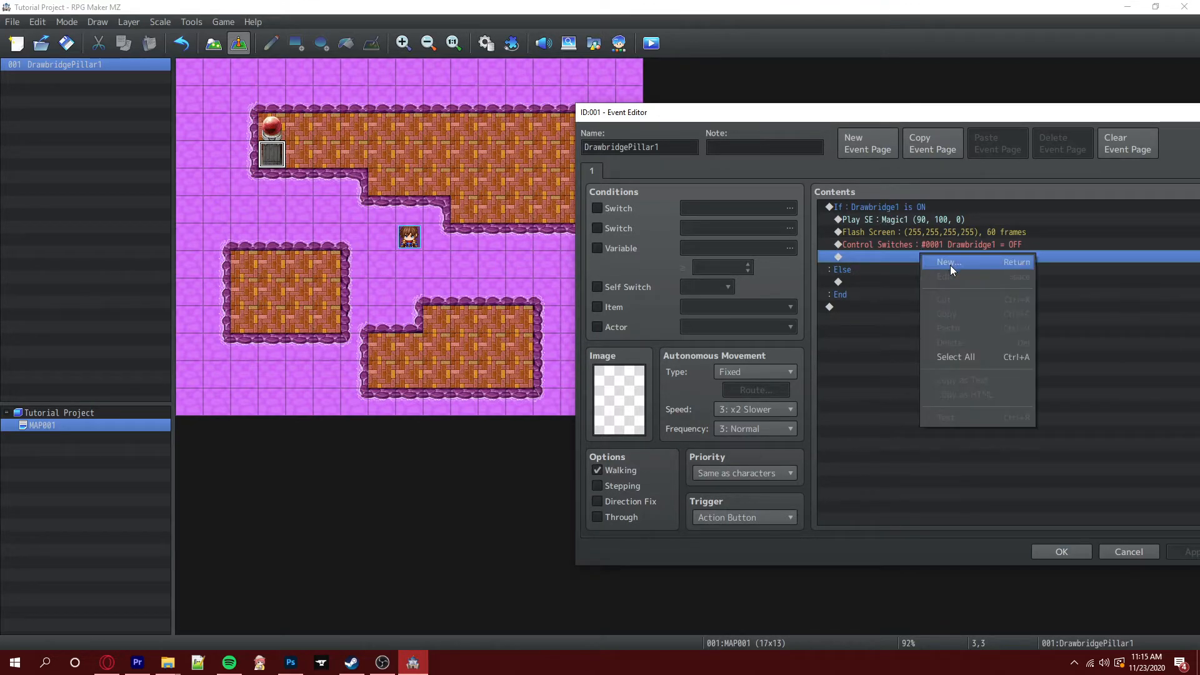
left_click(950, 263)
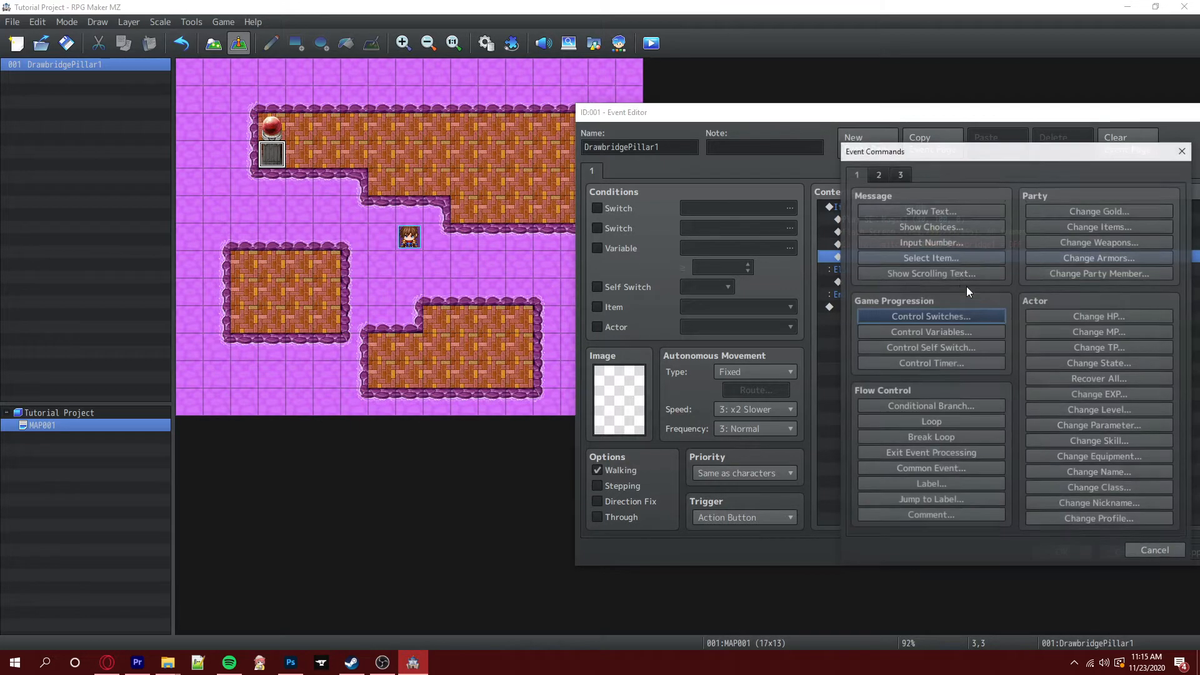
left_click(955, 318)
left_click(1062, 326)
left_click(1050, 233)
left_click(1068, 480)
type("Drawbridge2")
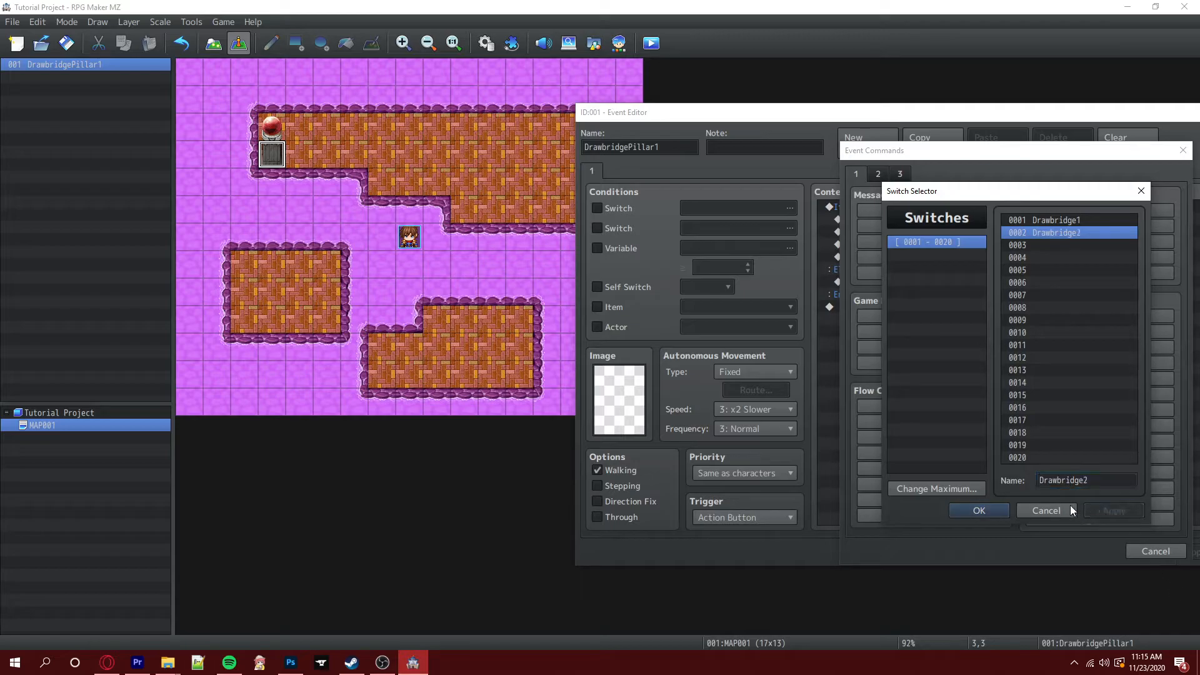
left_click(982, 509)
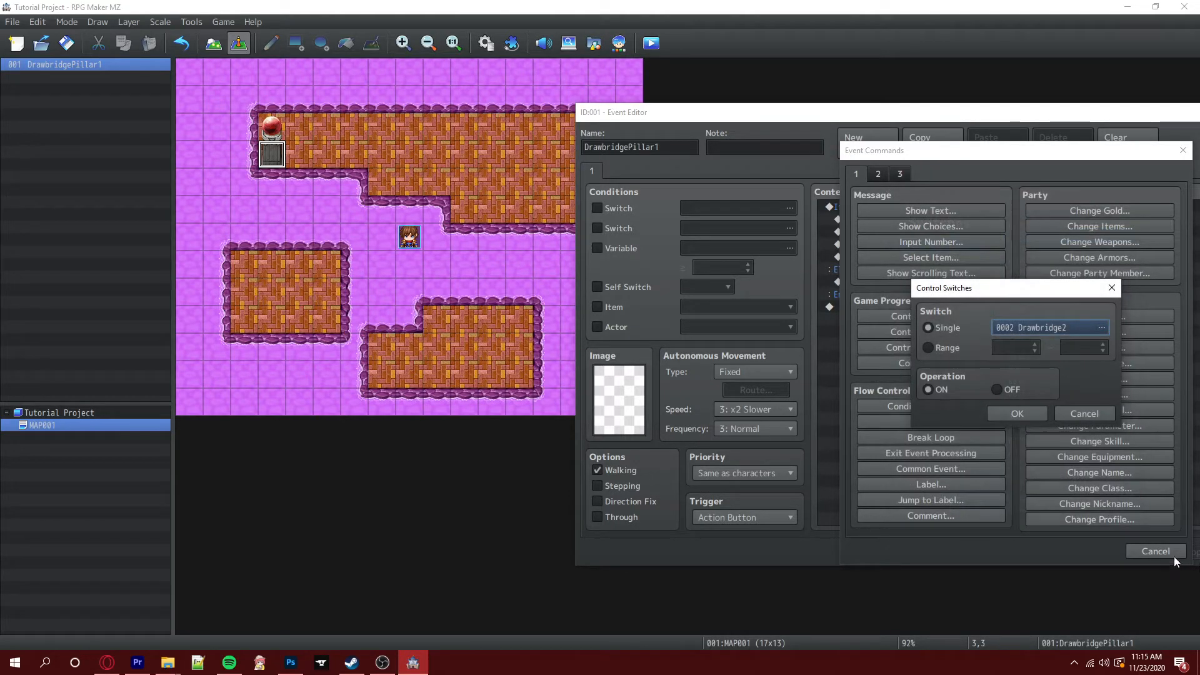
left_click(1019, 414)
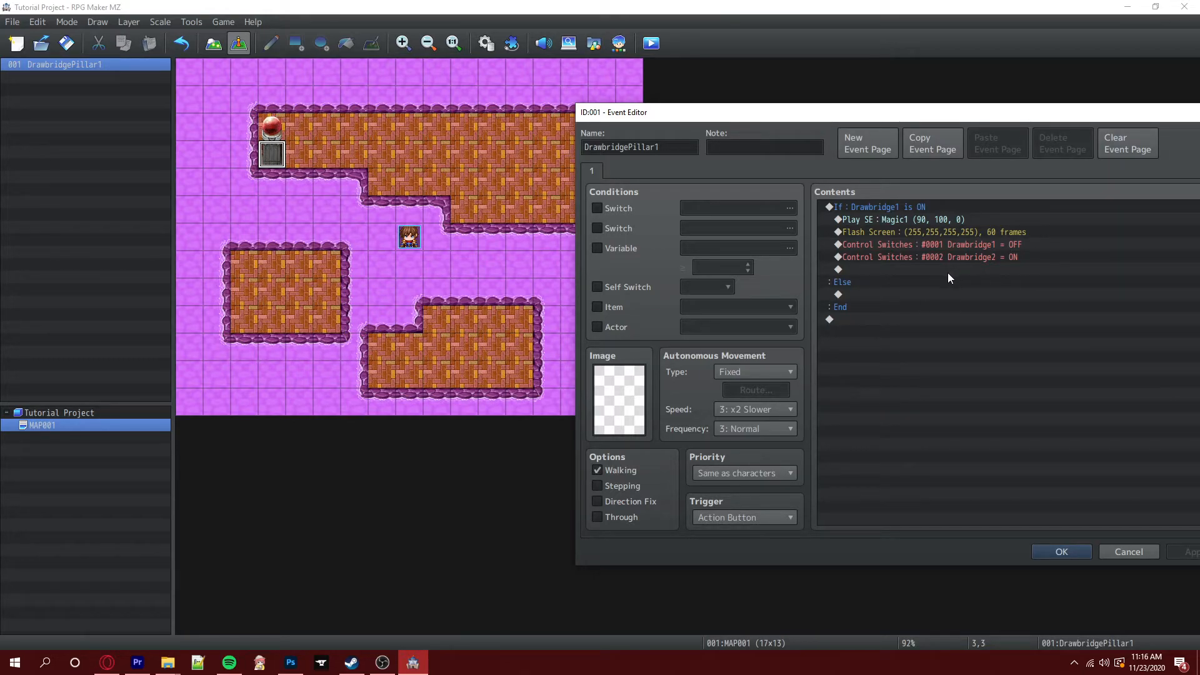
Copy the sound, flash and two switch commands from the ON branch into the Else branch
left_click(893, 255)
left_click(950, 221, "shift")
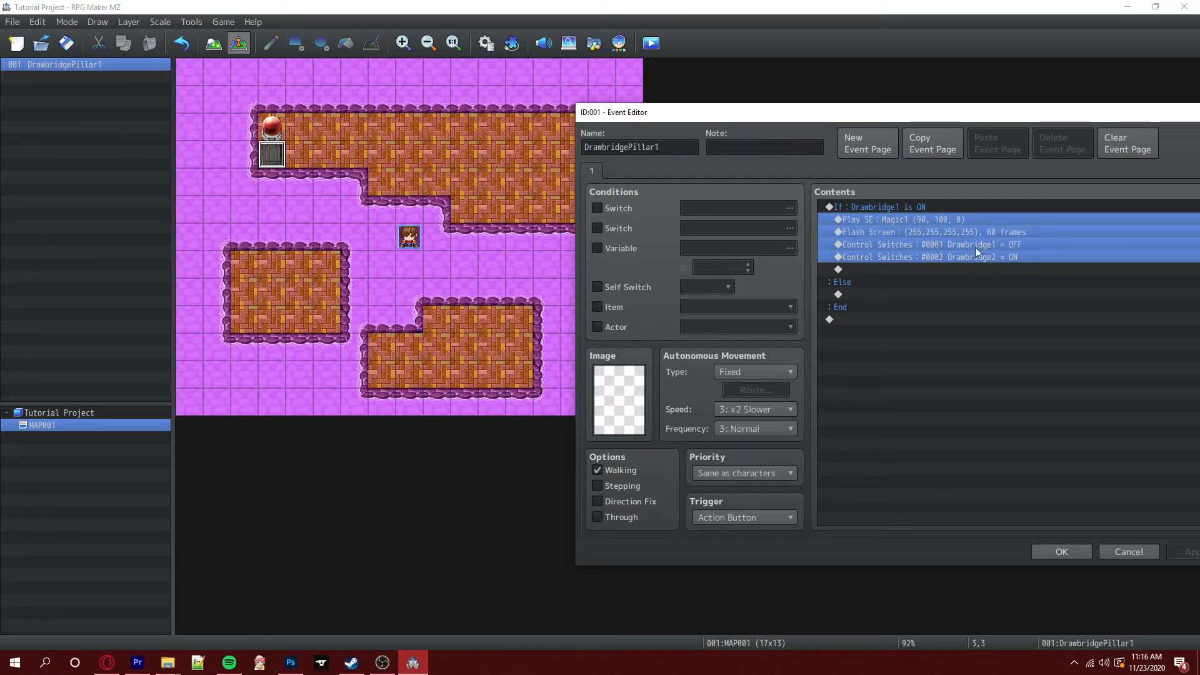
key("ctrl+c")
left_click(854, 295)
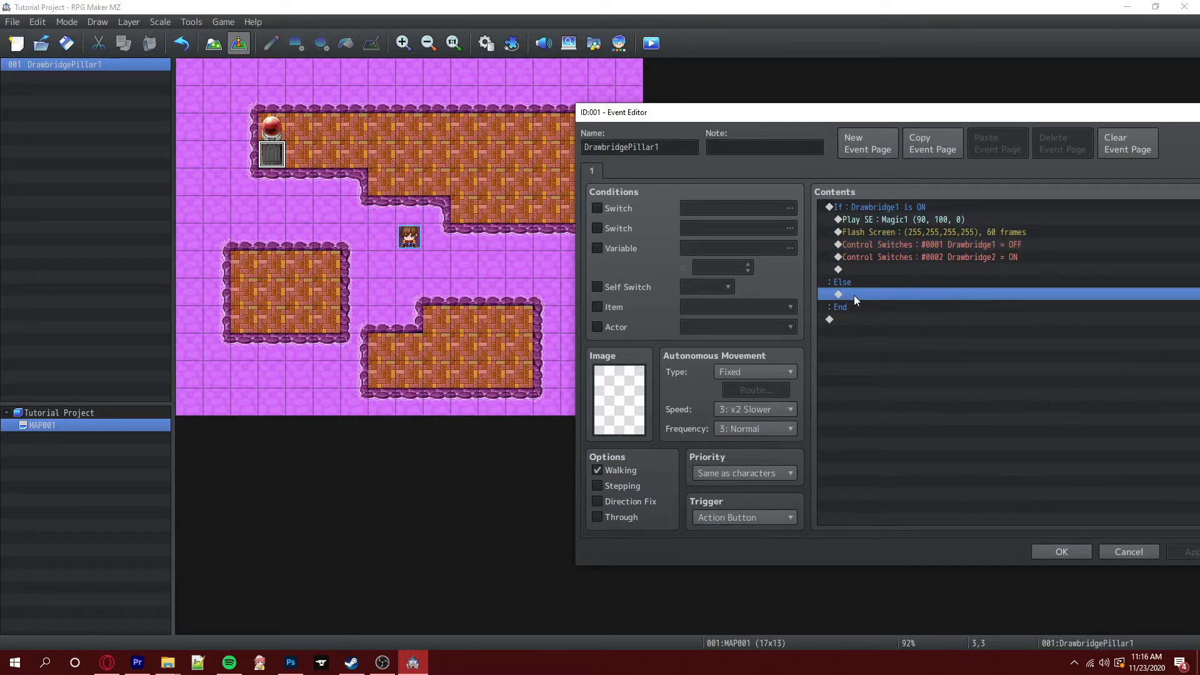
key("ctrl+v")
Change the sound effect in the Else branch to Magic2
right_click(888, 297)
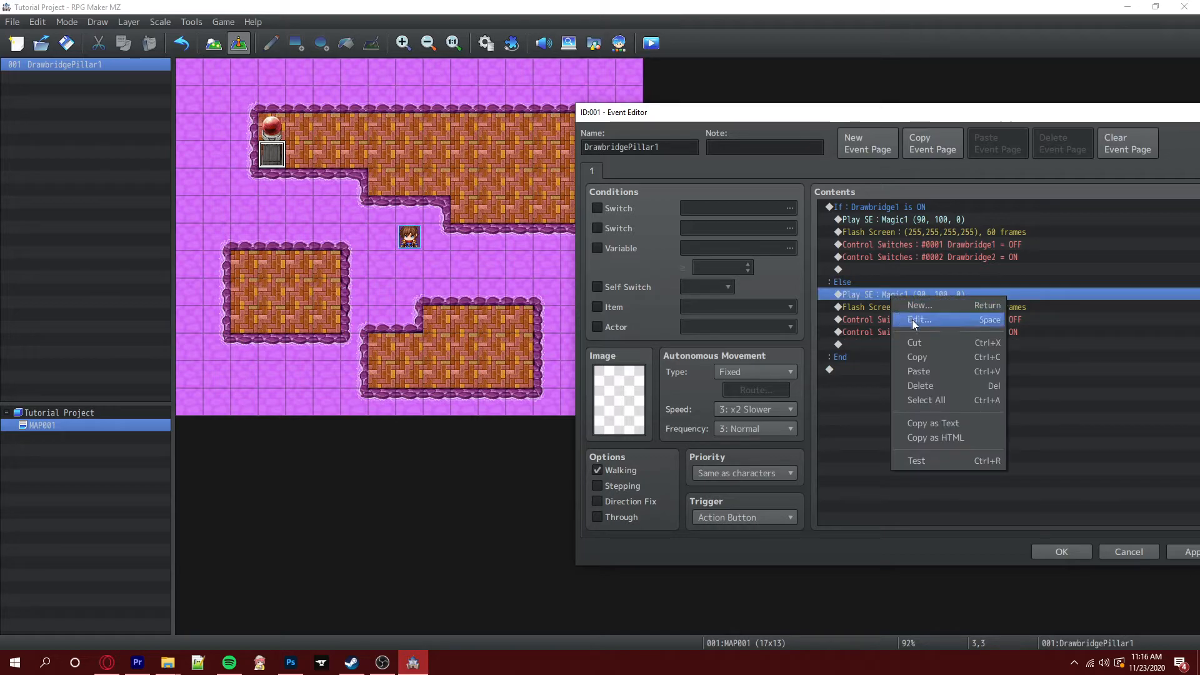
left_click(911, 309)
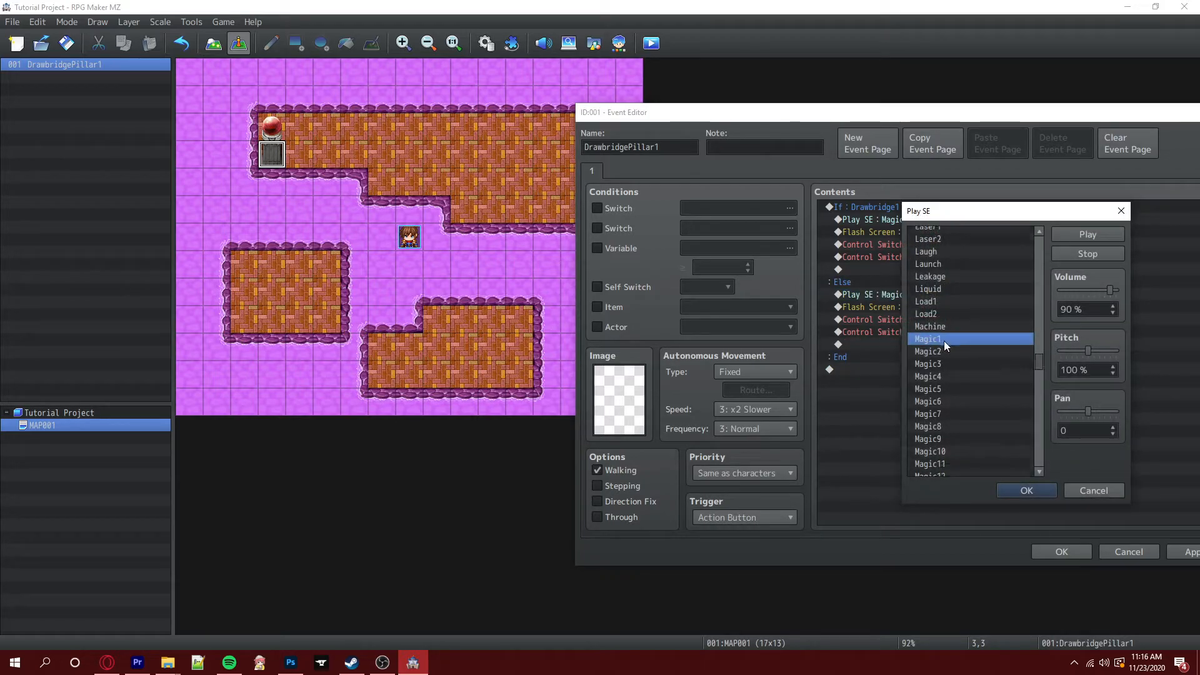
left_click(941, 351)
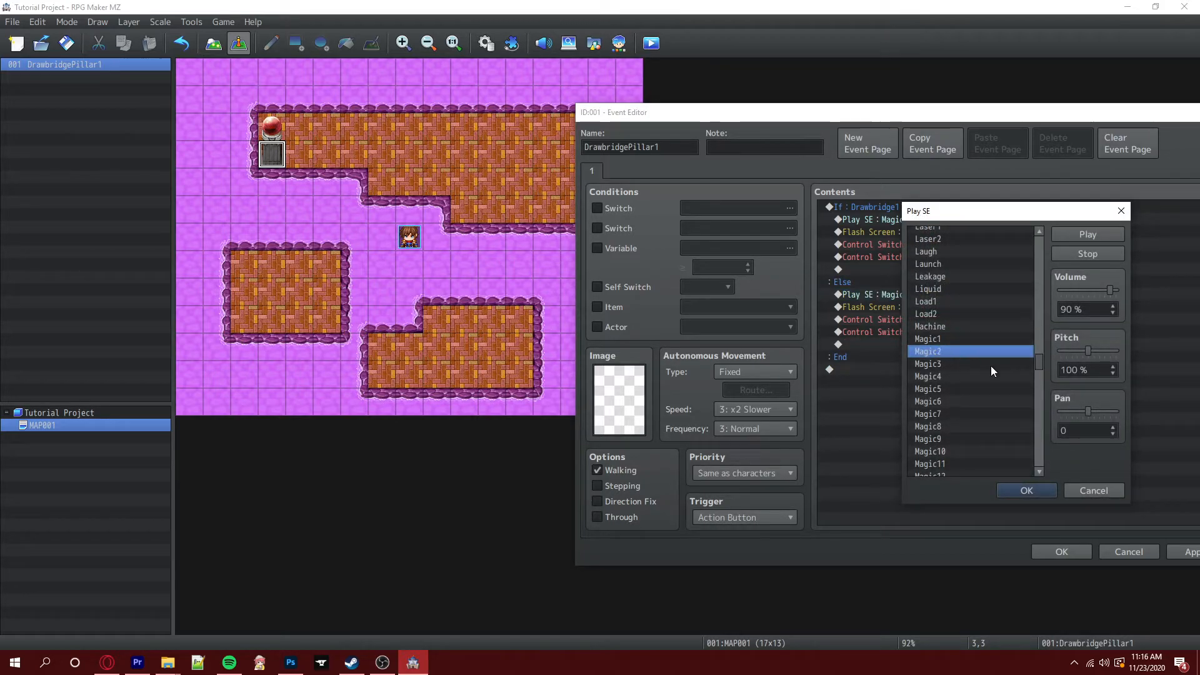
left_click(1026, 490)
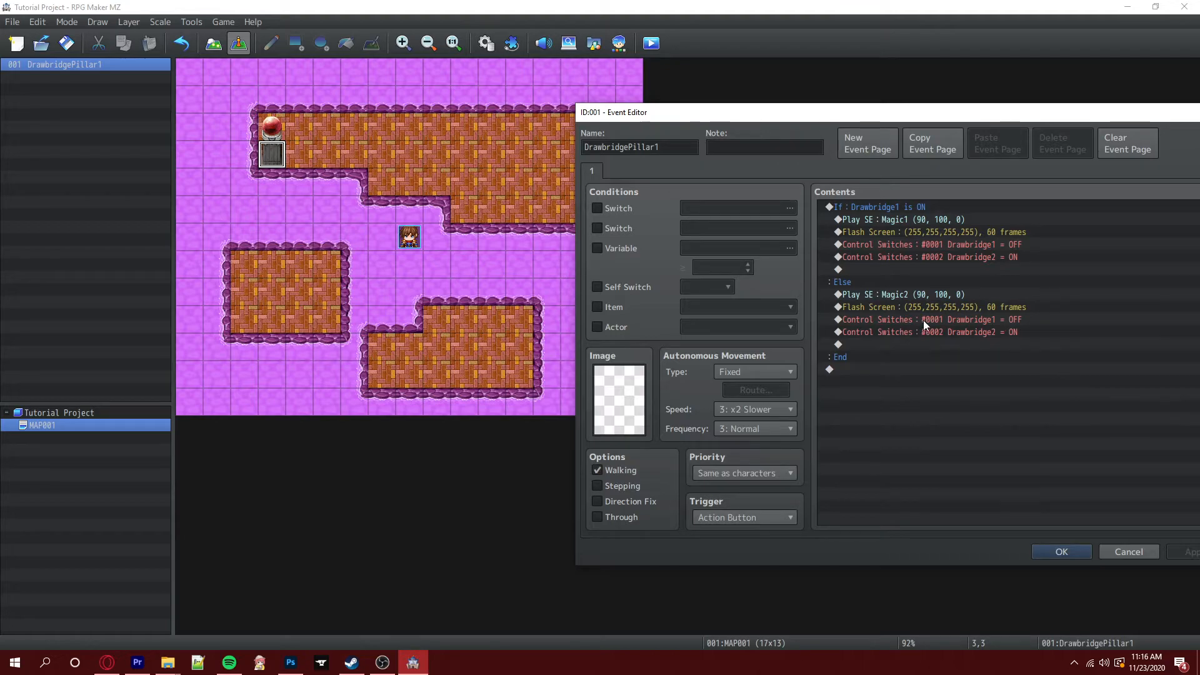
Set the Else branch's switch commands to Drawbridge1 ON and Drawbridge2 OFF, and confirm the pillar event
right_click(934, 322)
left_click(973, 346)
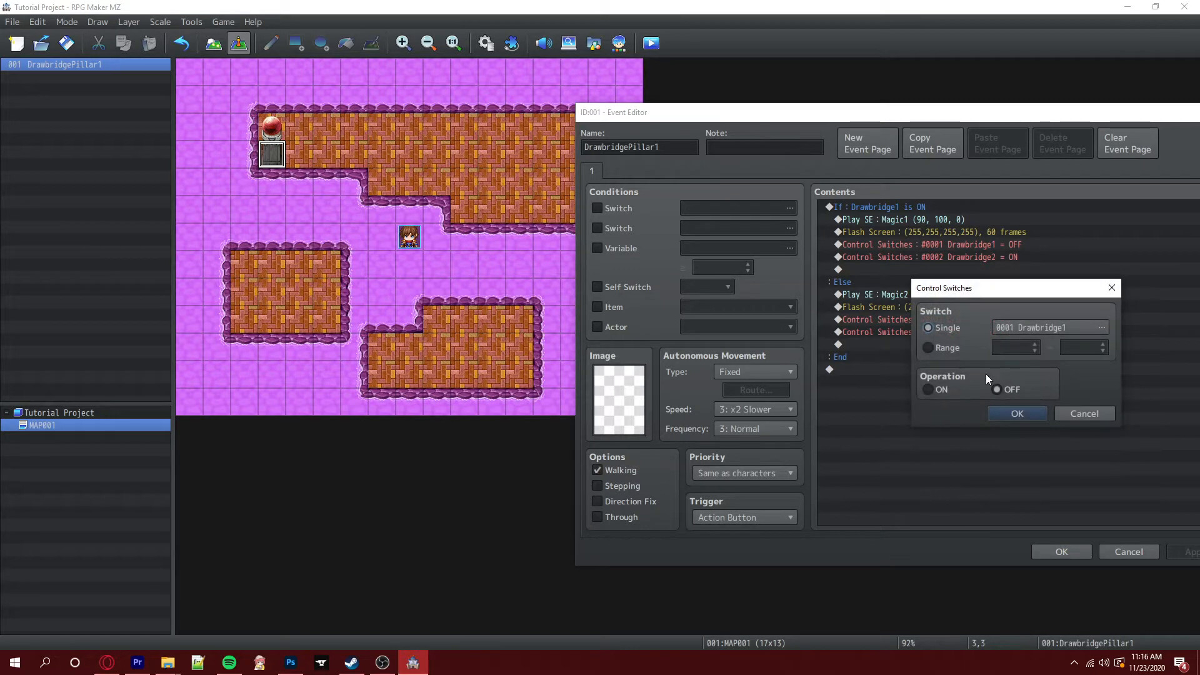
left_click(928, 390)
left_click(1028, 412)
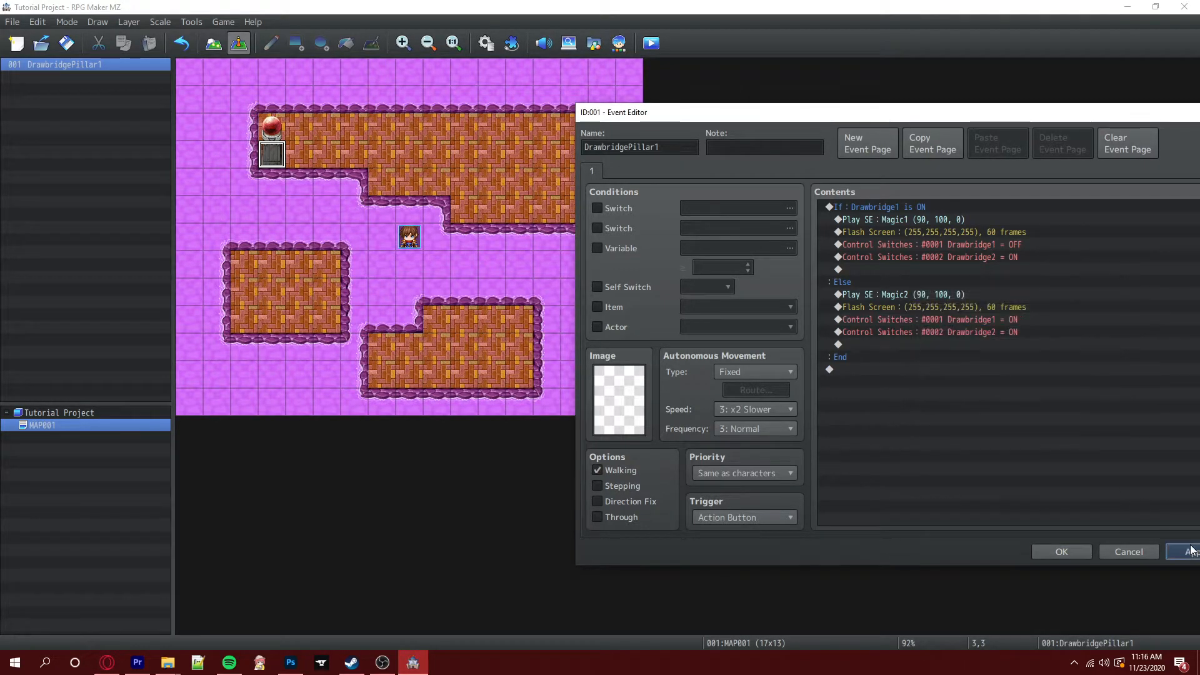
right_click(941, 336)
left_click(1000, 356)
left_click(997, 390)
left_click(1025, 413)
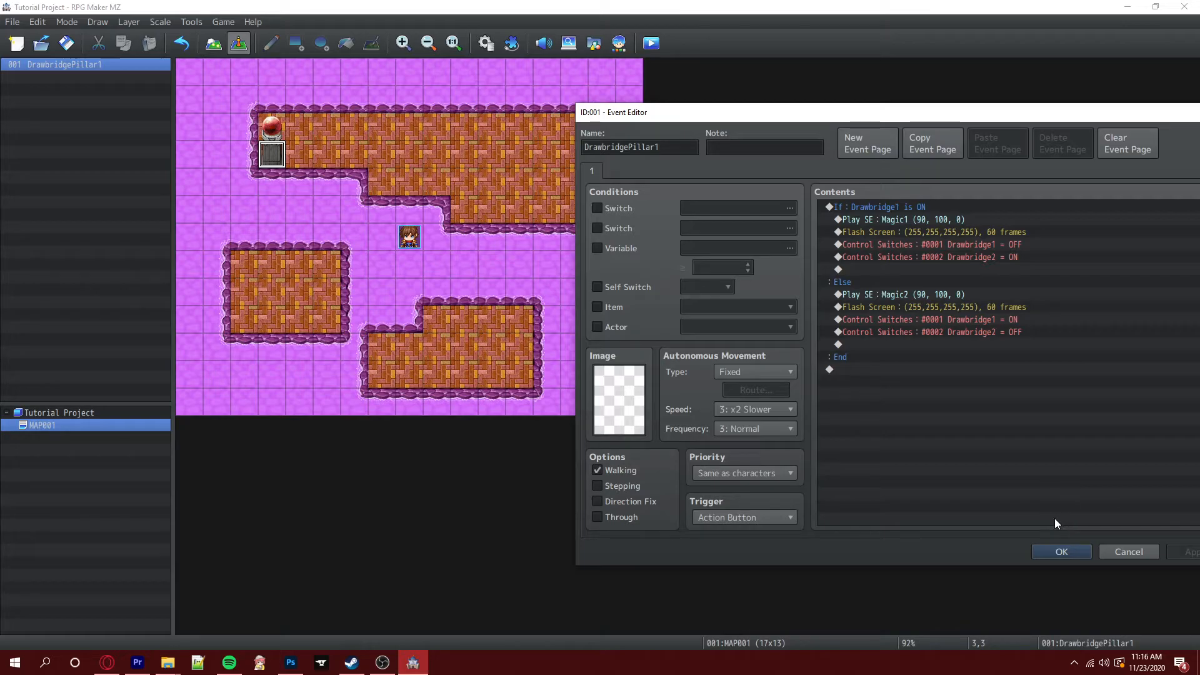
left_click(1070, 554)
Create an event on the red orb tile above the pillar base, name it DrawbridgeLight1 and apply it
double_click(279, 122)
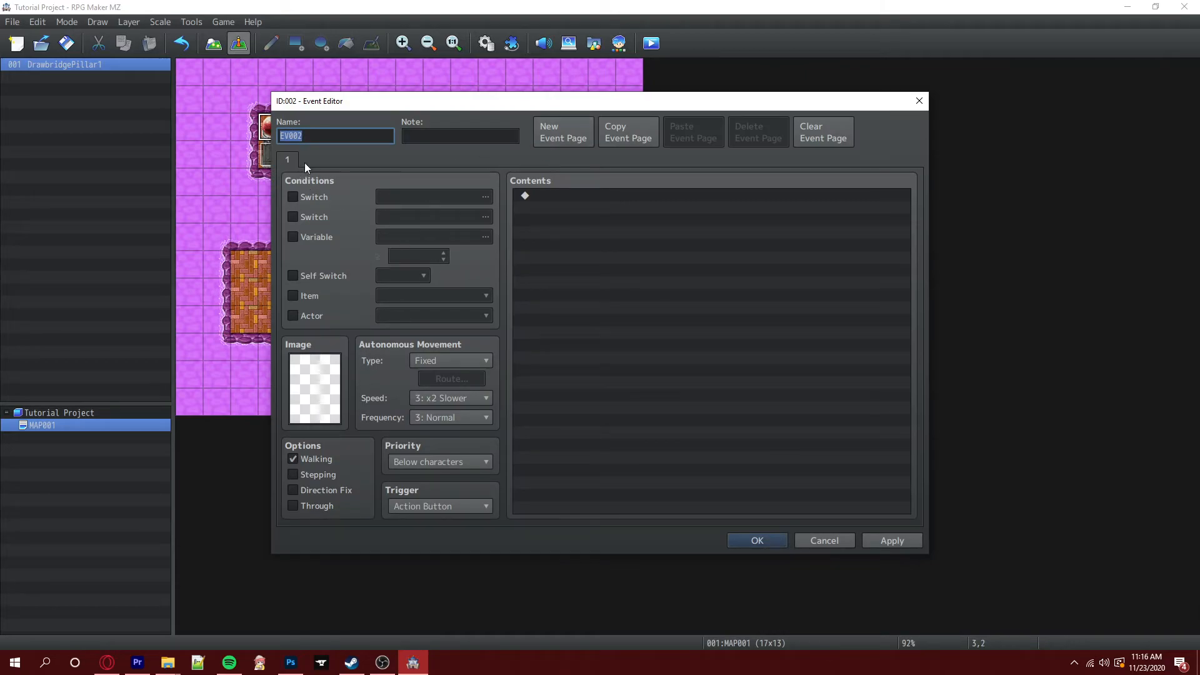
left_click(823, 539)
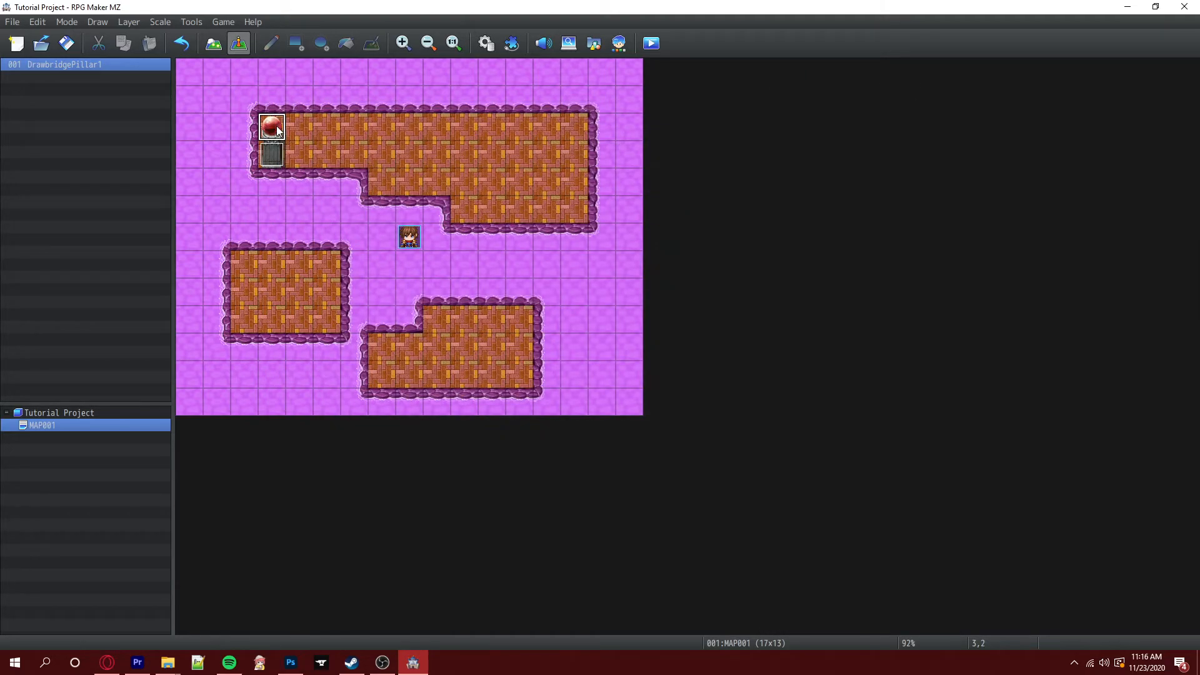
double_click(275, 131)
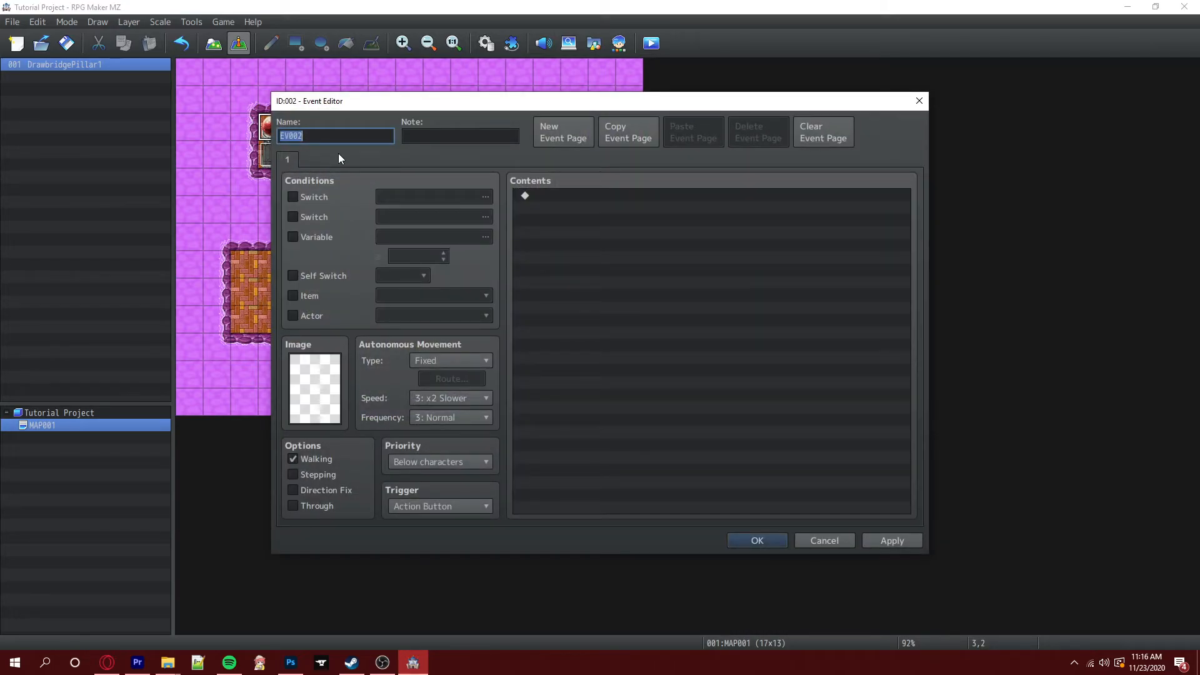
type("DrawbridgeLight1")
left_click(887, 540)
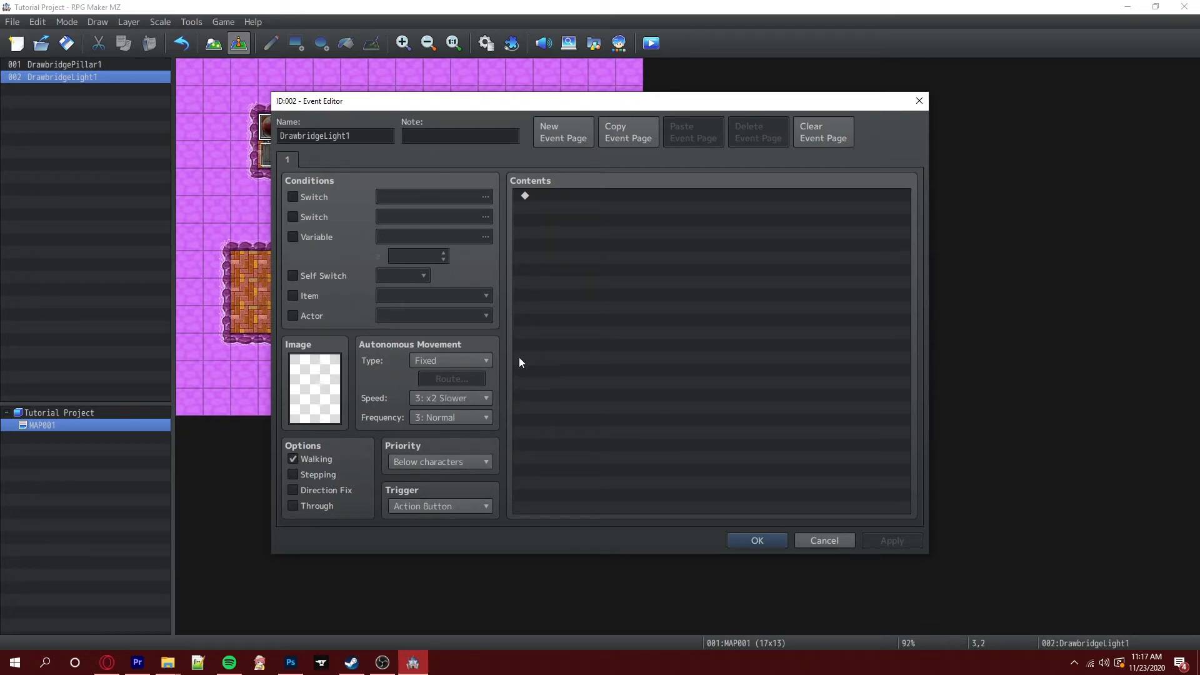
Add a second page to the DrawbridgeLight1 event, conditioned on switch 0001 Drawbridge1
left_click(571, 128)
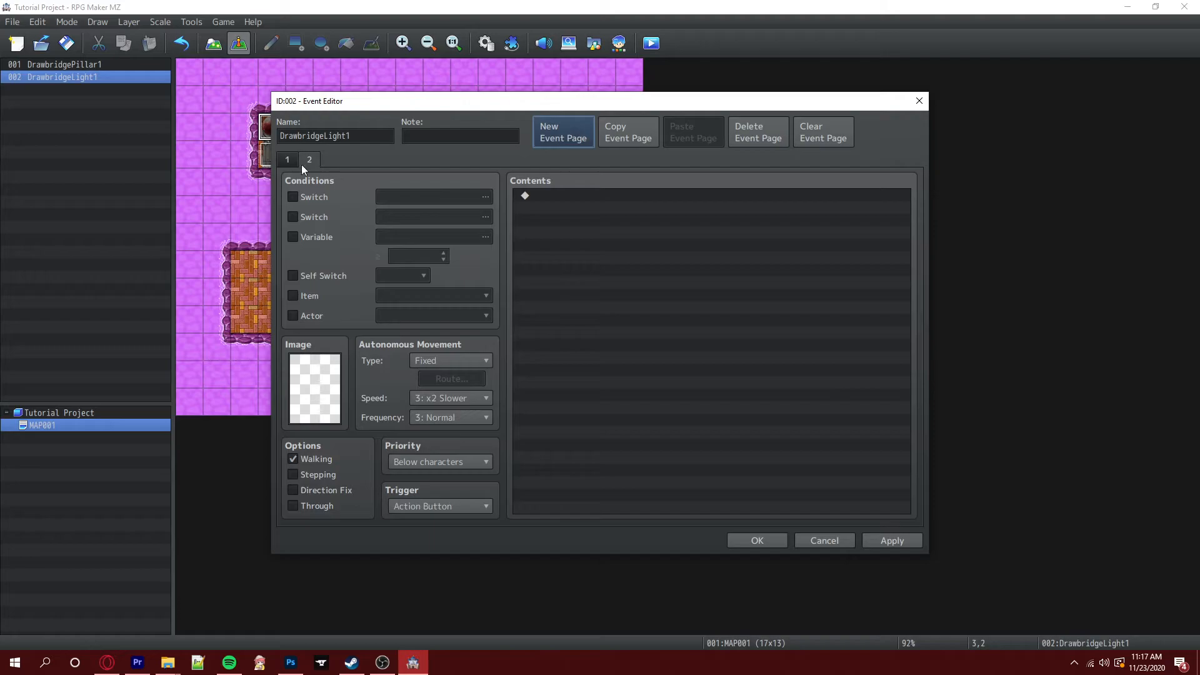
left_click(302, 197)
left_click(408, 199)
left_click(609, 204)
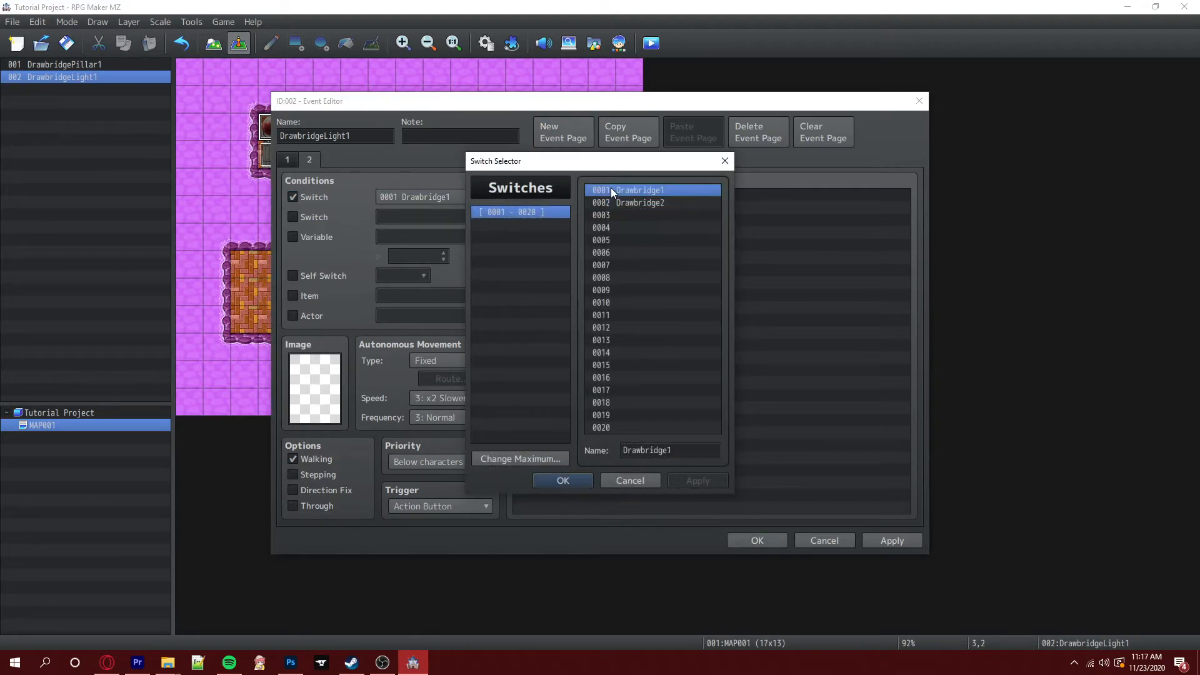
double_click(610, 190)
Give the light event's second page the green orb image from Tileset D and apply the changes
double_click(316, 384)
scroll(437, 316, "down", 10)
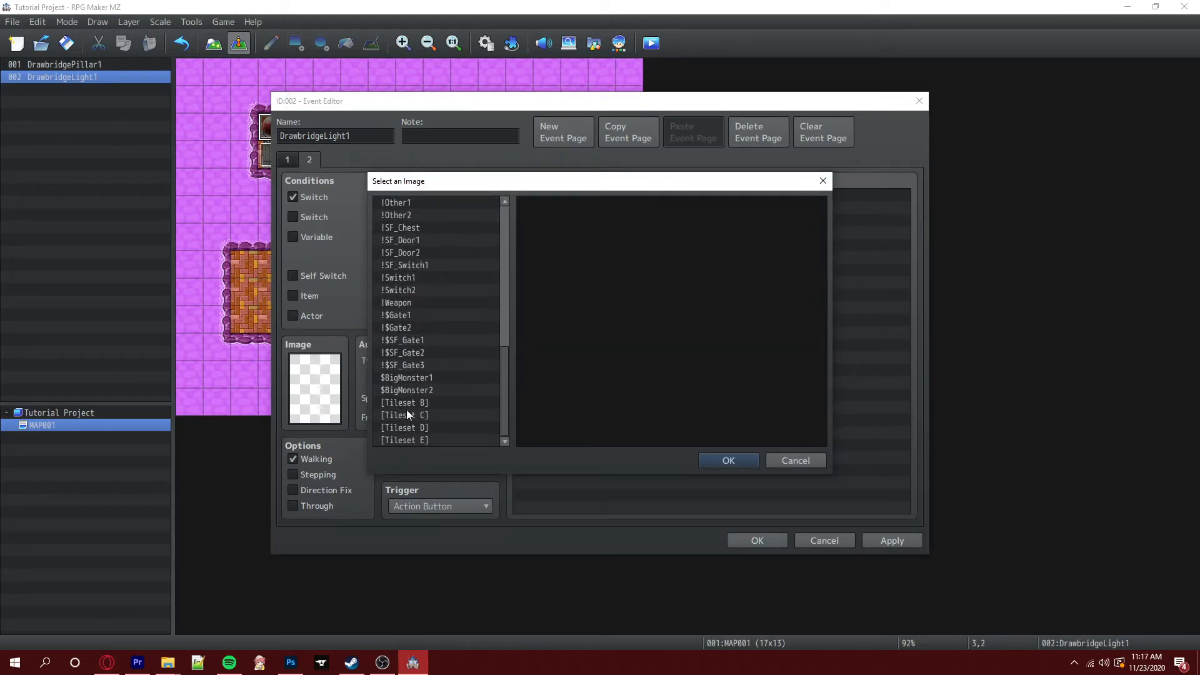
left_click(406, 427)
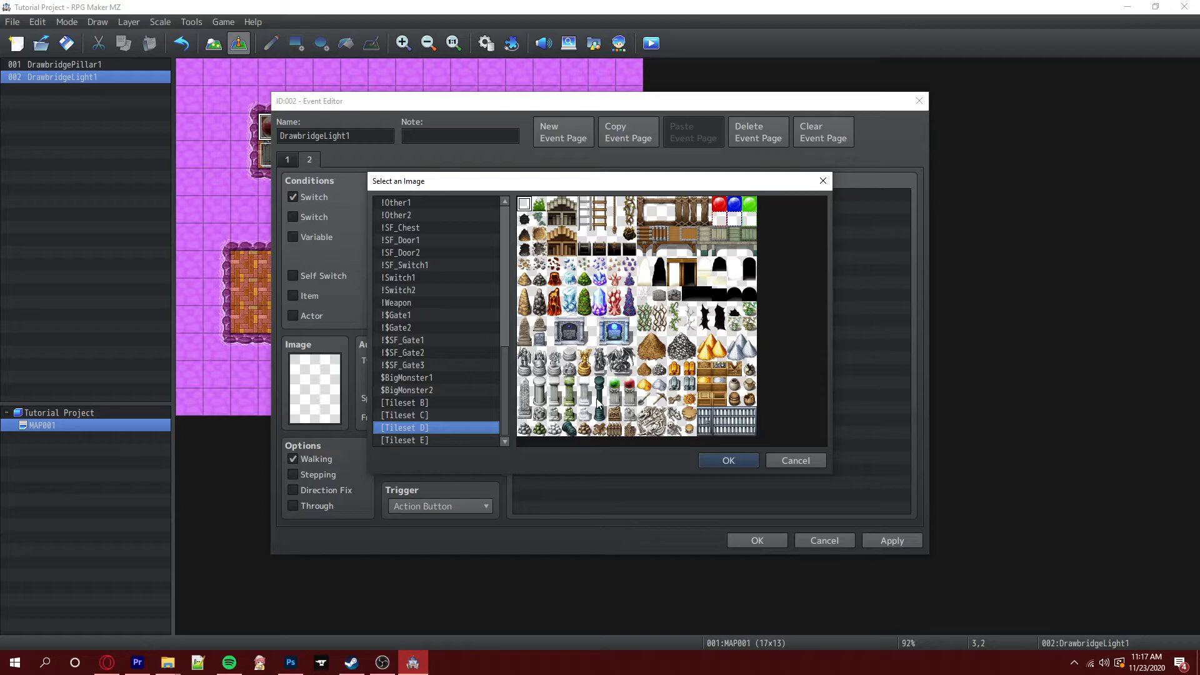
left_click(417, 415)
left_click(407, 426)
left_click(613, 386)
left_click(729, 460)
left_click(891, 541)
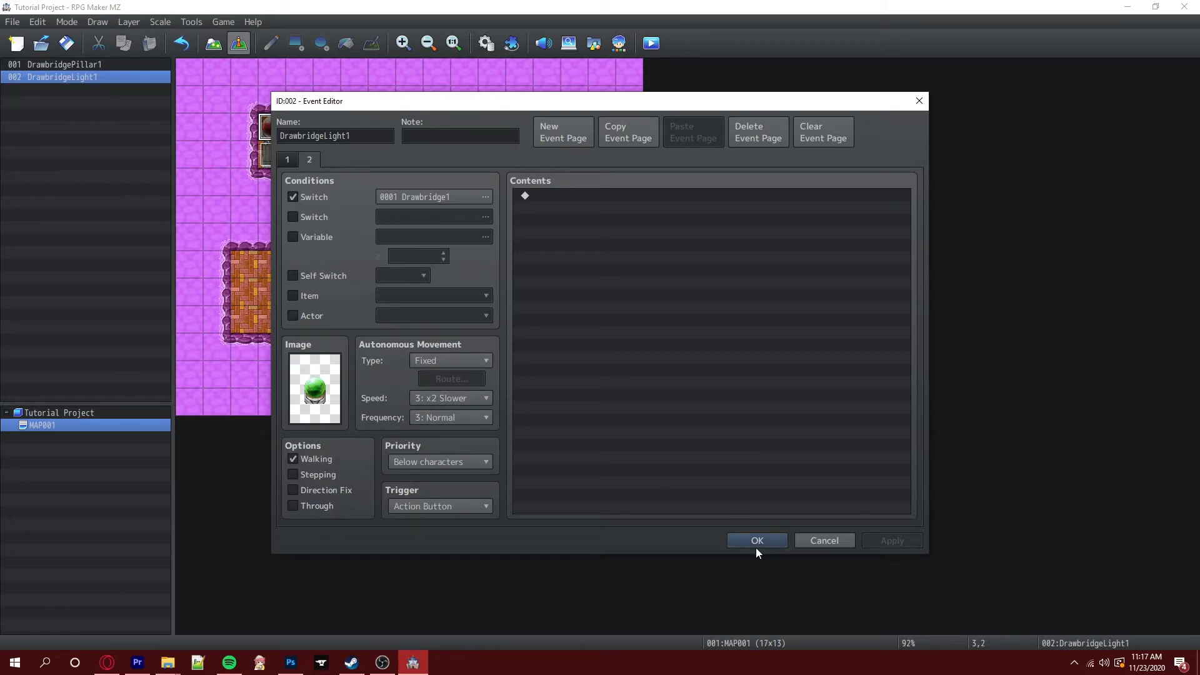
Create an event on the upper platform's lower edge, diagonally below the pillar base, with the wooden bridge image from Tileset D
left_click(778, 539)
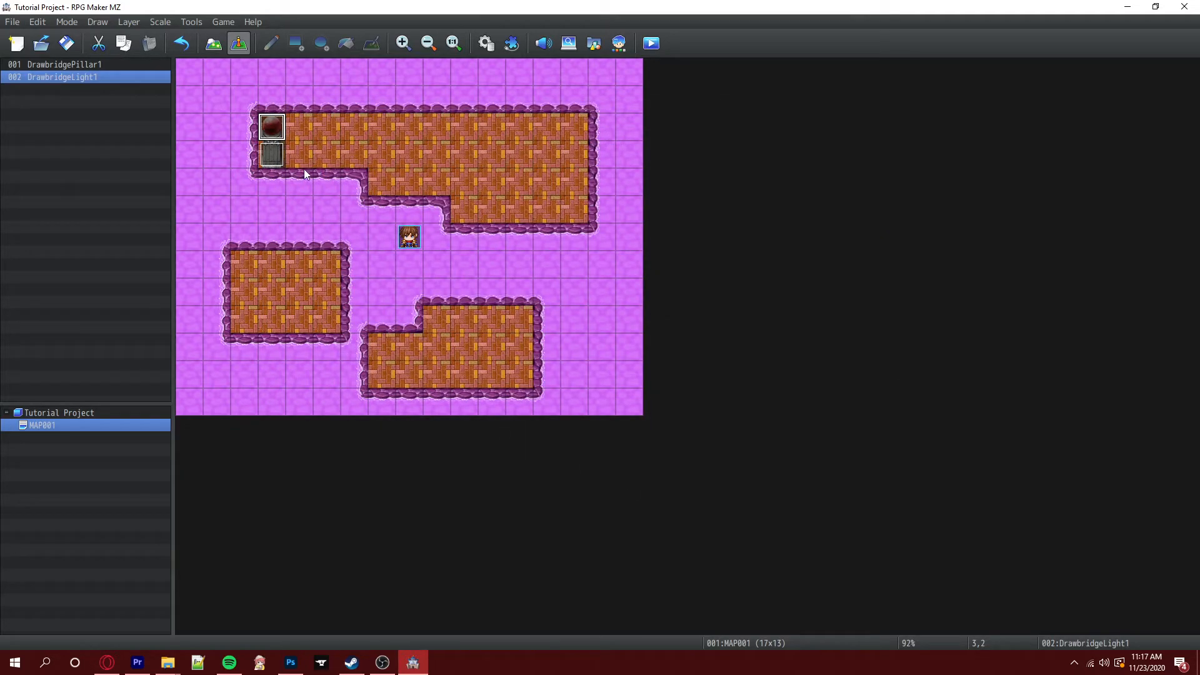
double_click(299, 186)
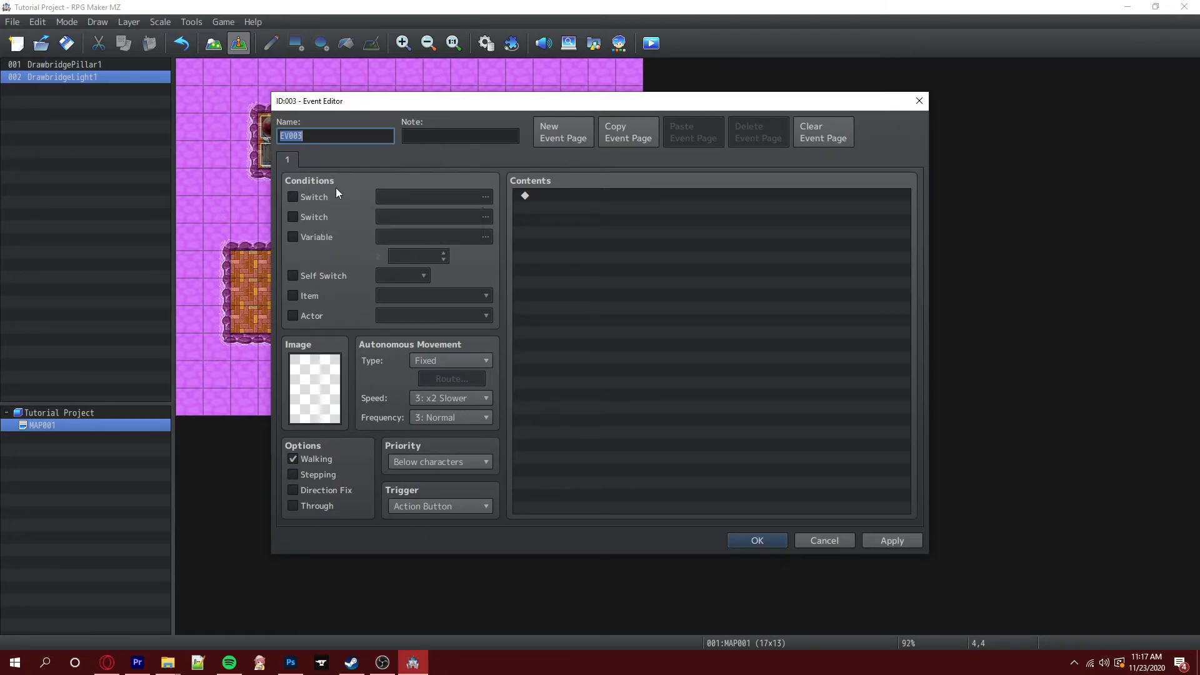
double_click(332, 372)
scroll(429, 282, "down", 10)
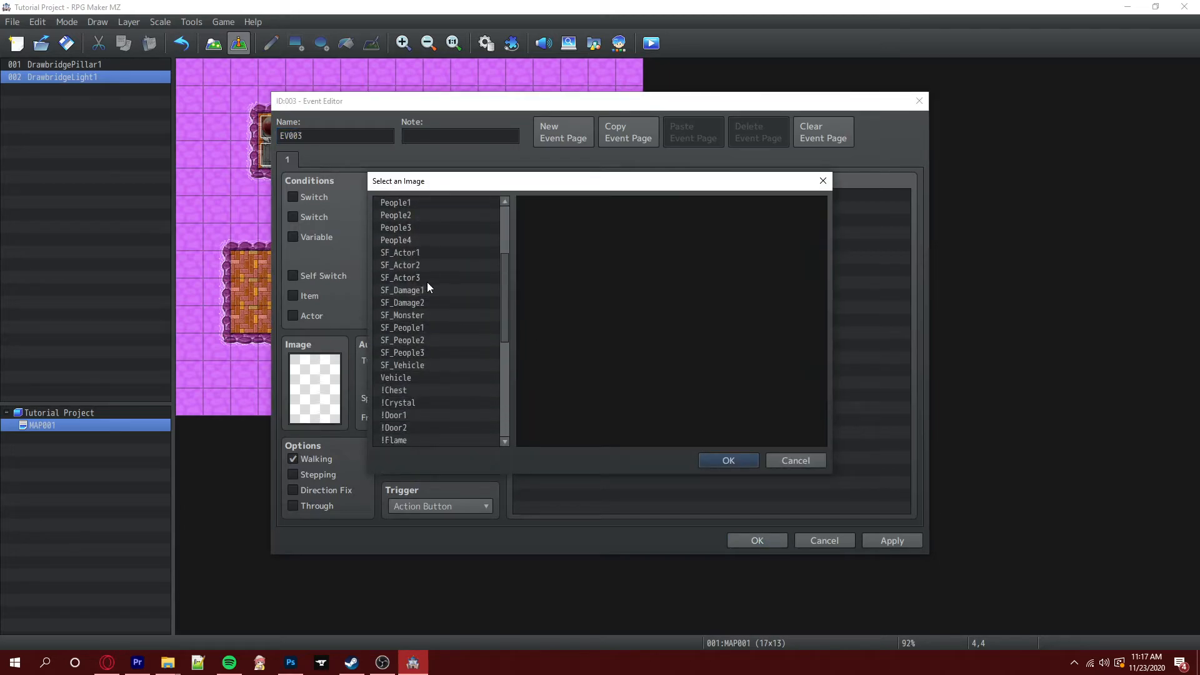
left_click(421, 413)
left_click(416, 427)
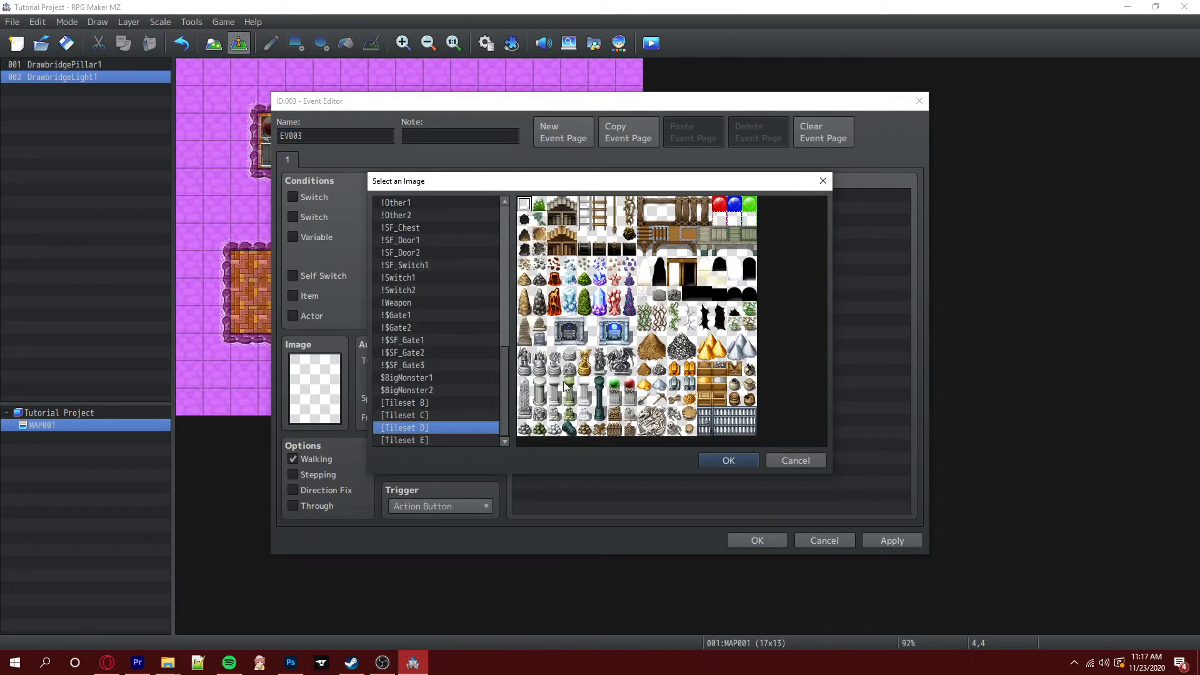
left_click(643, 236)
left_click(741, 460)
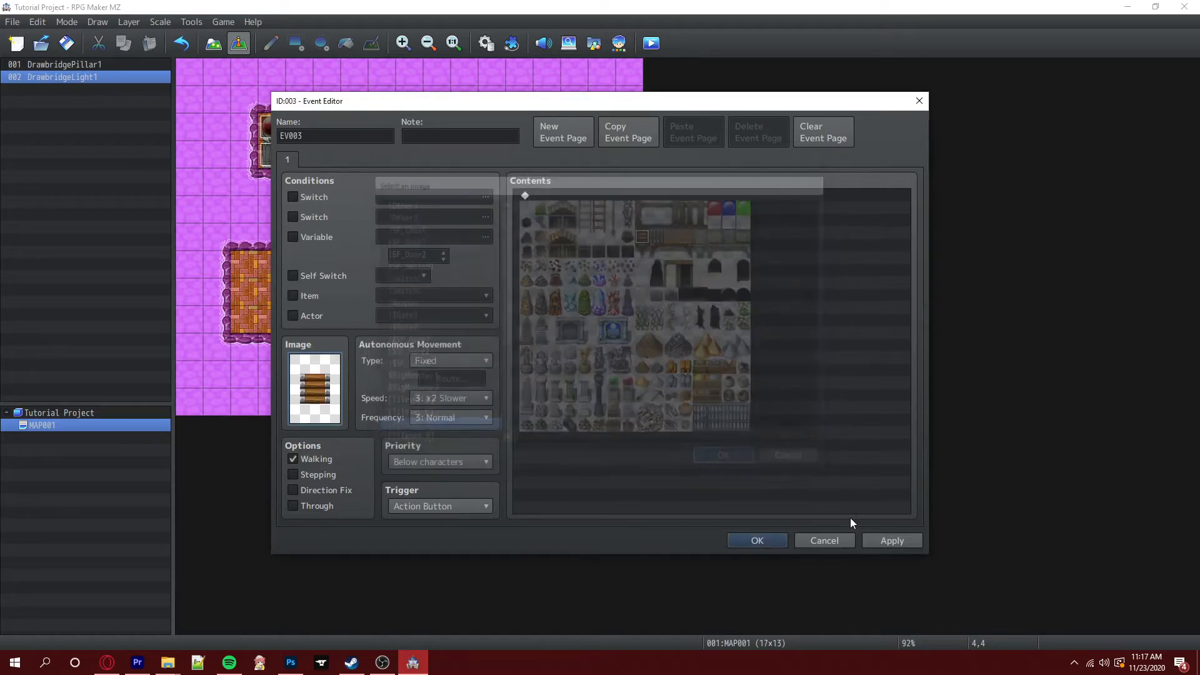
left_click(892, 541)
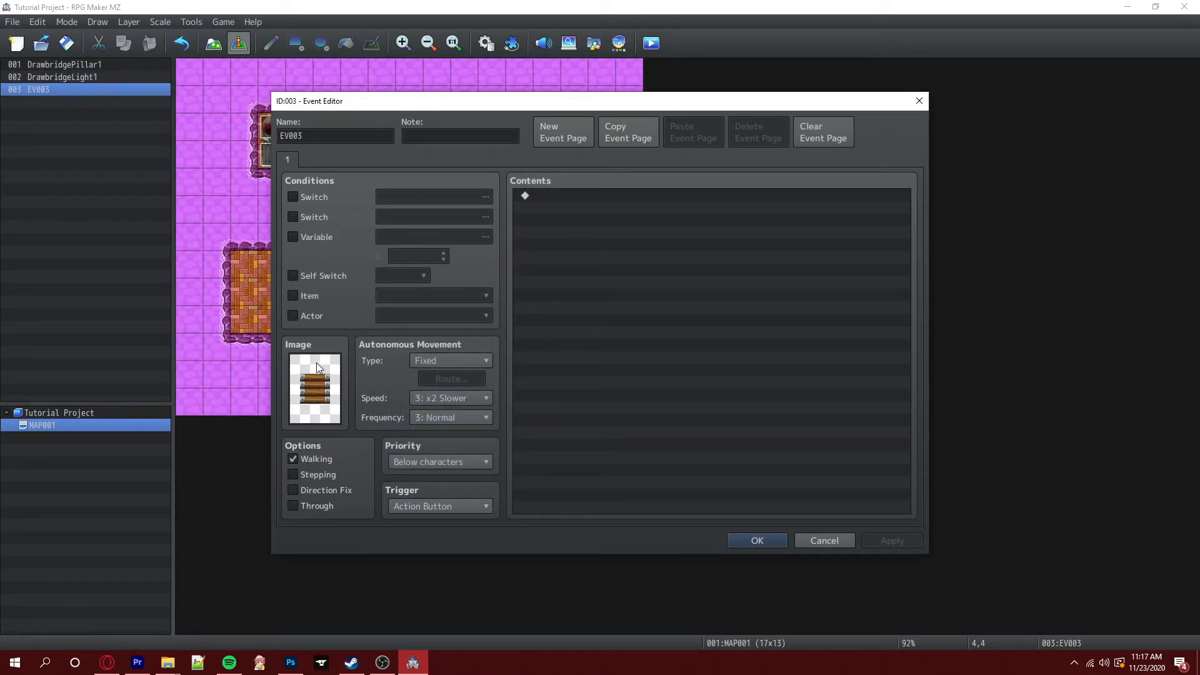
Condition the bridge event's page on switch 0001 Drawbridge1 and confirm the event
left_click(313, 196)
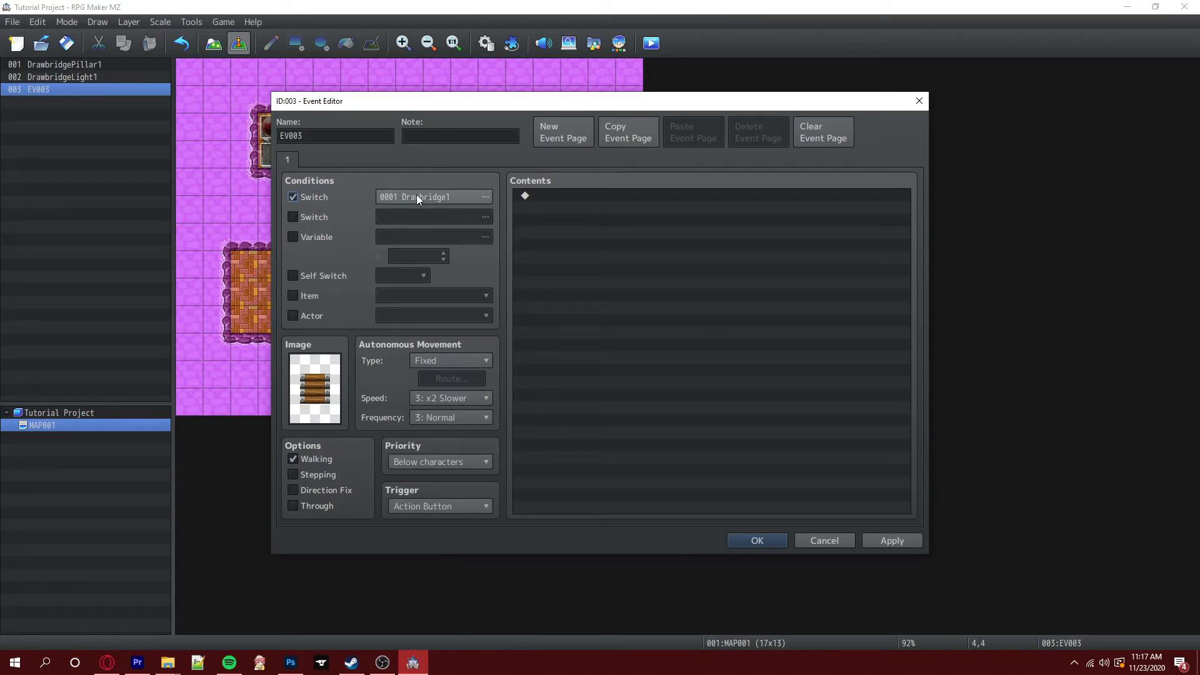
left_click(416, 195)
double_click(640, 191)
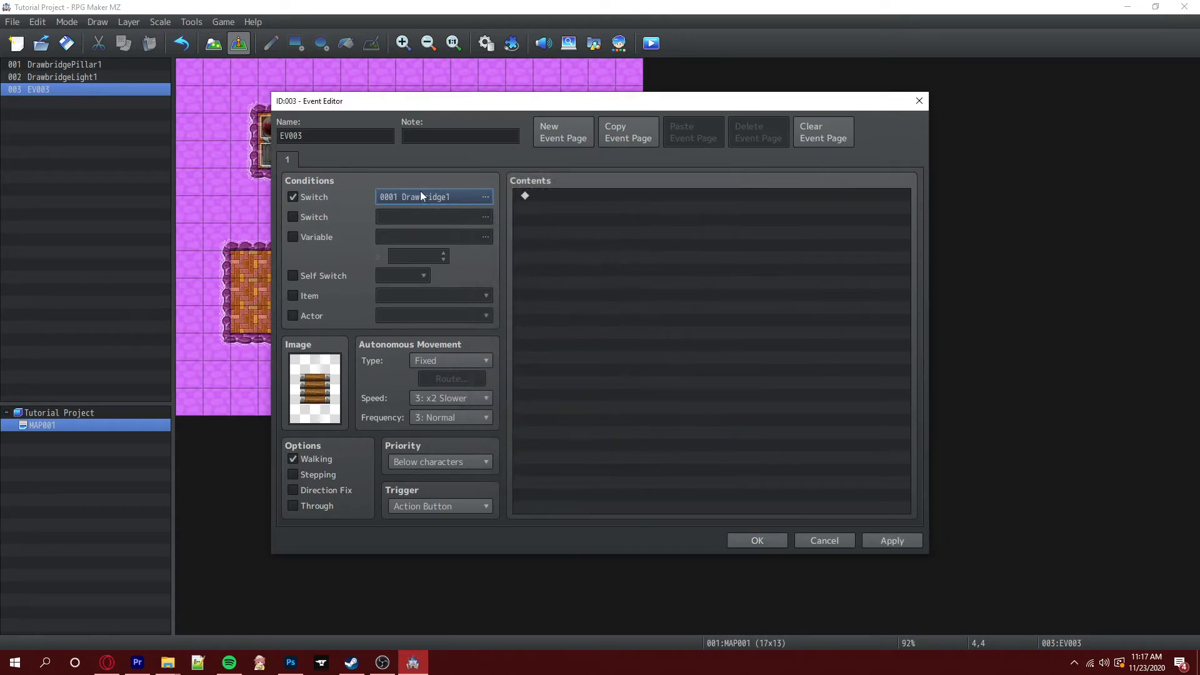
left_click(894, 541)
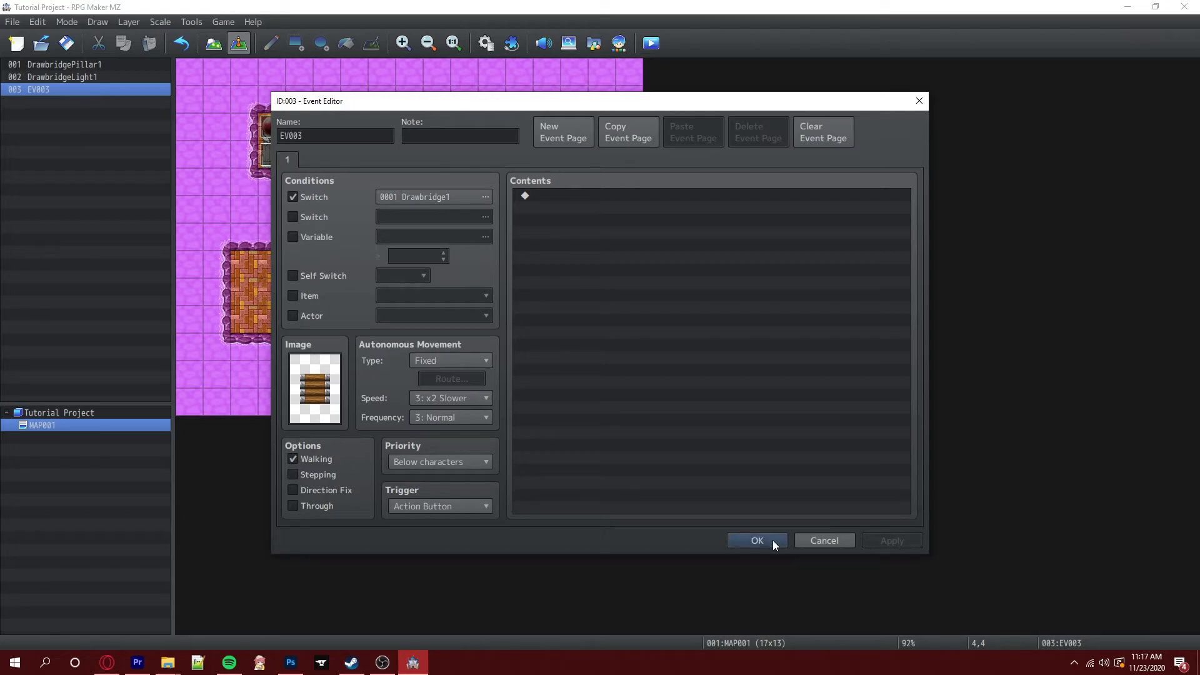
left_click(773, 540)
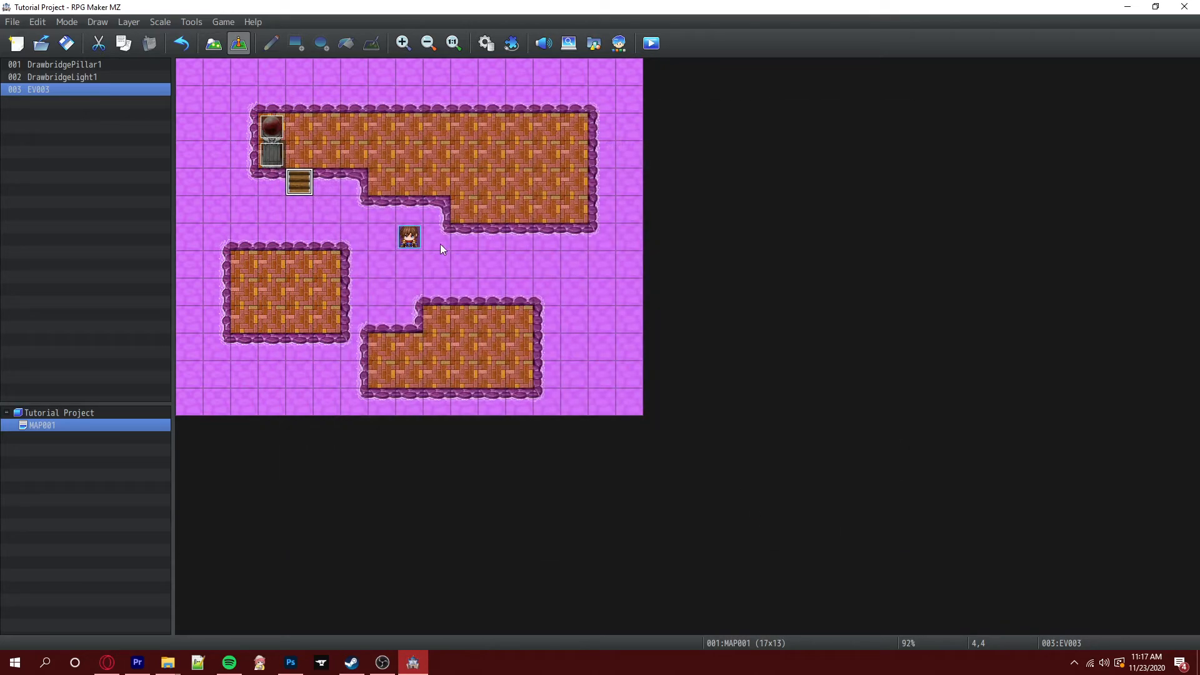
Paste the bridge event onto the two tiles below it to span the gap down to the lower-left platform
left_click(299, 209)
key("ctrl+v")
left_click(298, 238)
key("ctrl+v")
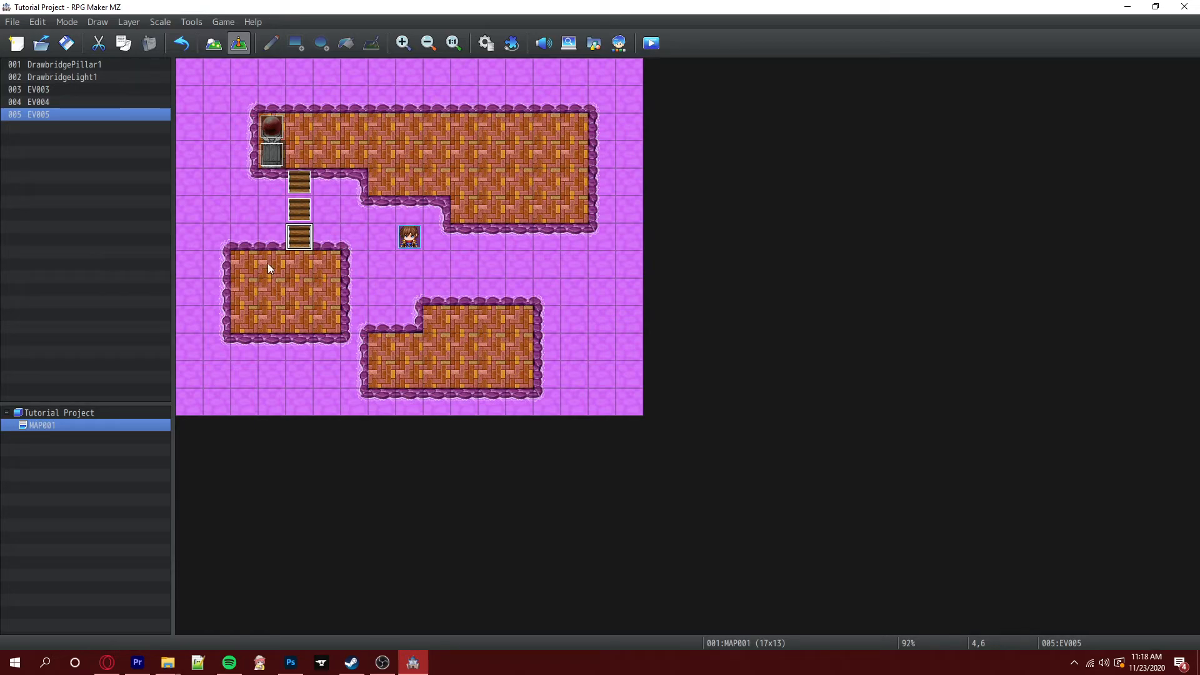
double_click(304, 185)
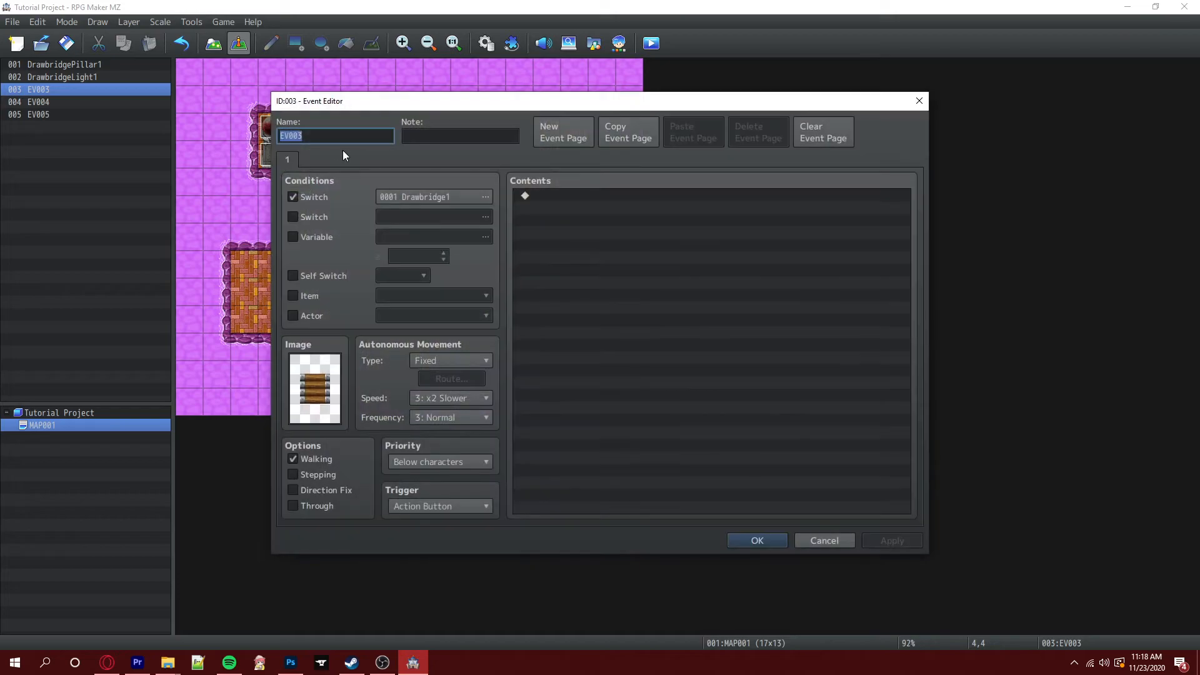
left_click(772, 541)
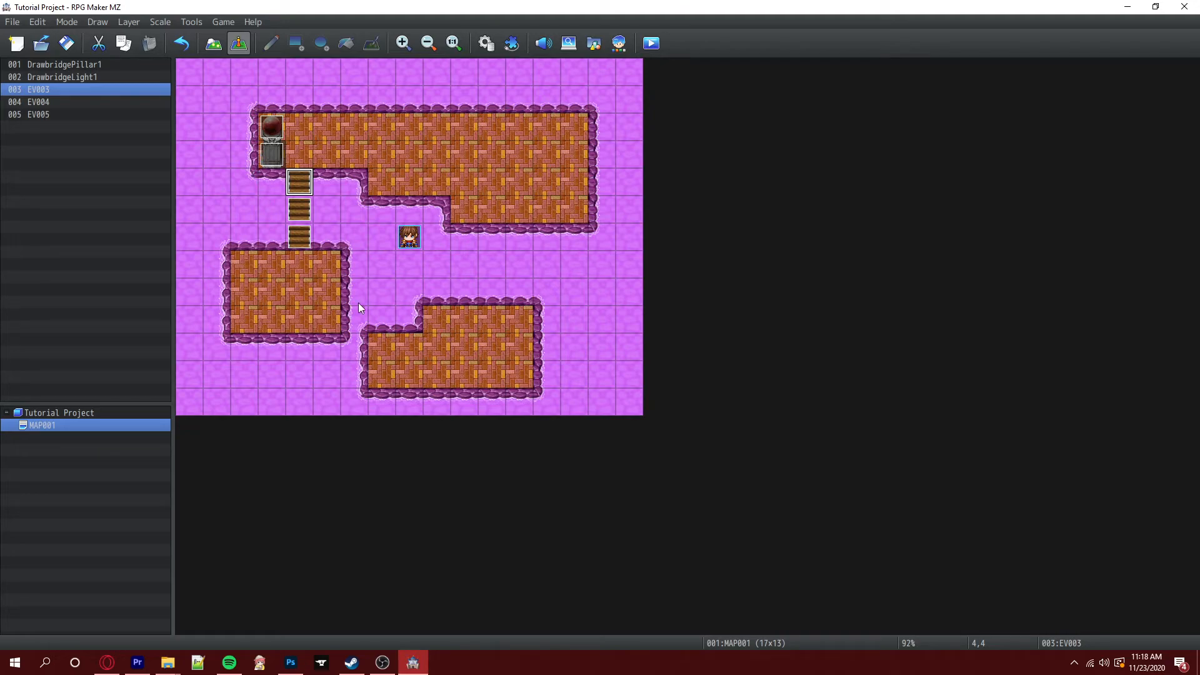
Place a red-orb pillar at the right edge of the lower-left platform and copy the DrawbridgePillar1 event onto its base
key("F5")
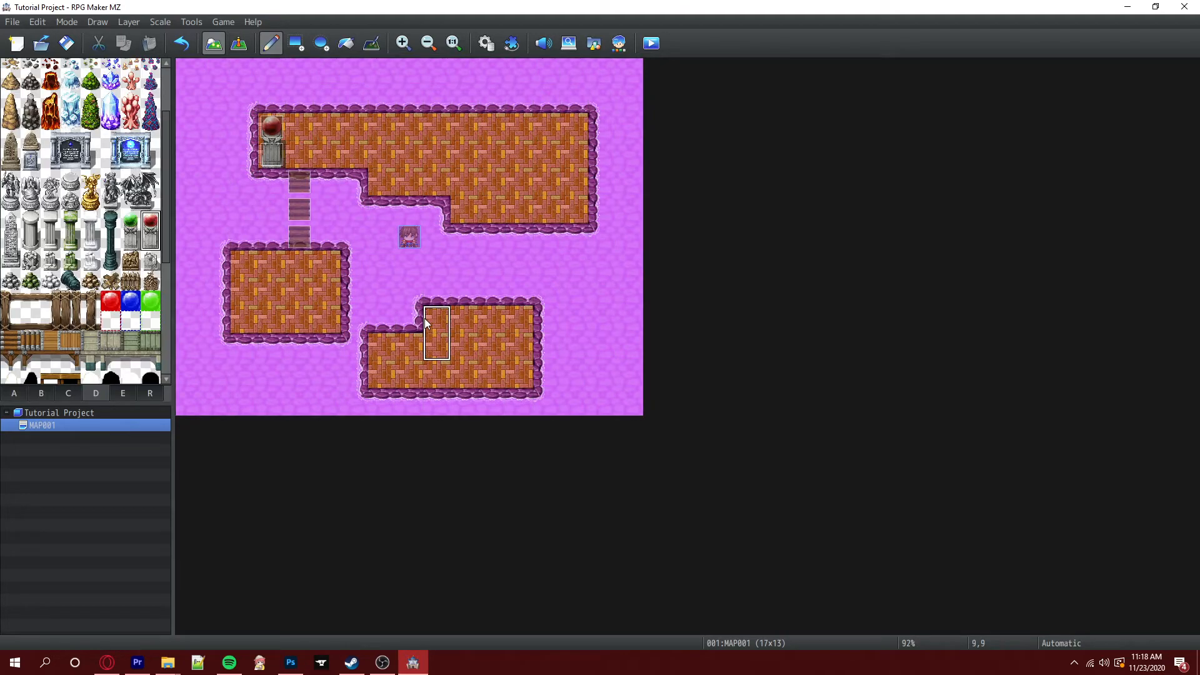
left_click(331, 260)
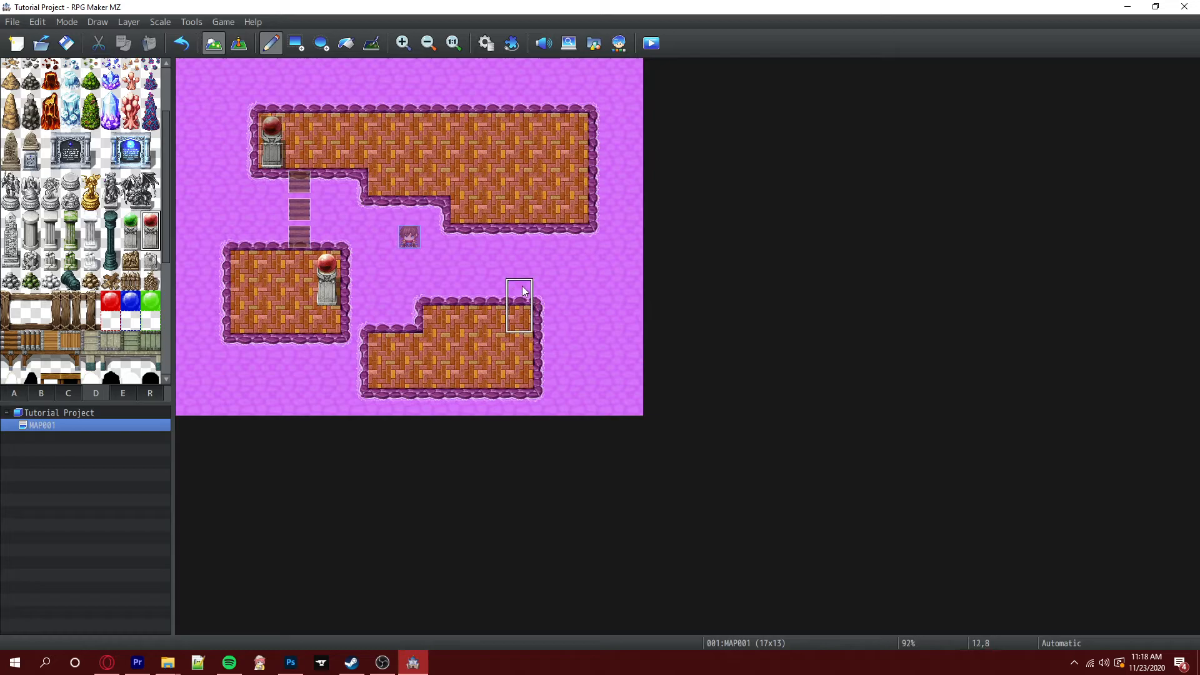
key("F6")
left_click(270, 156)
key("ctrl+c")
left_click(327, 299)
key("ctrl+v")
Rename the copied pillar event DrawbridgePillar2 and apply the change
double_click(327, 299)
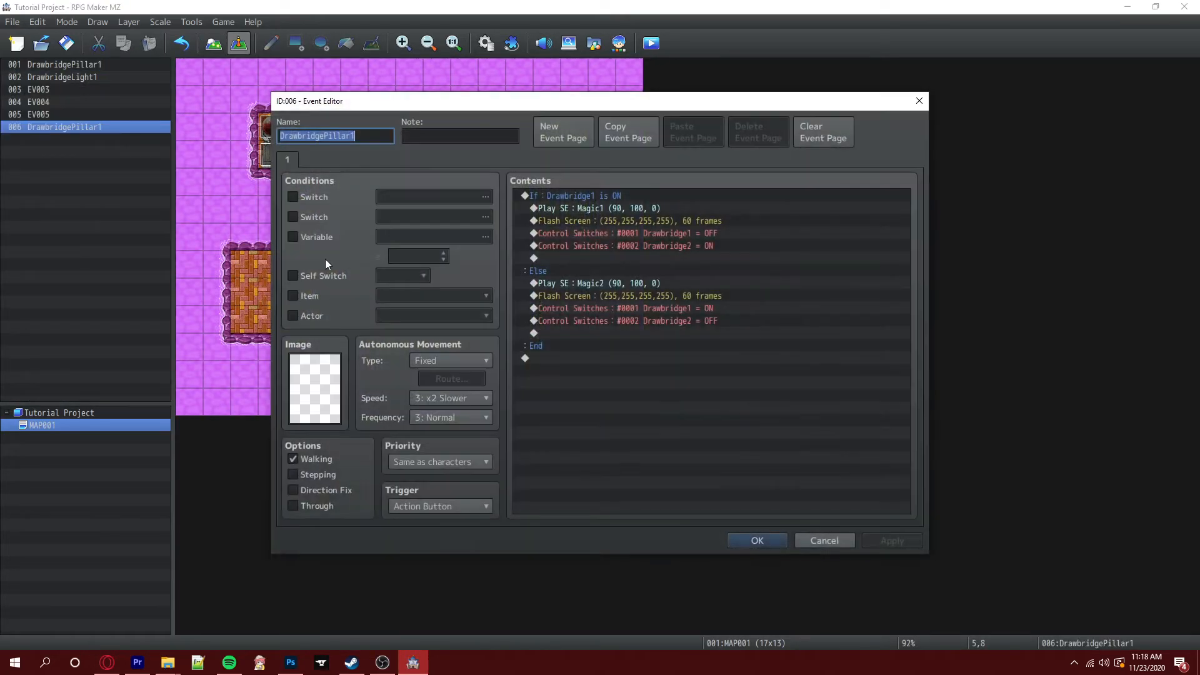
key("End")
key("BackSpace")
type("3")
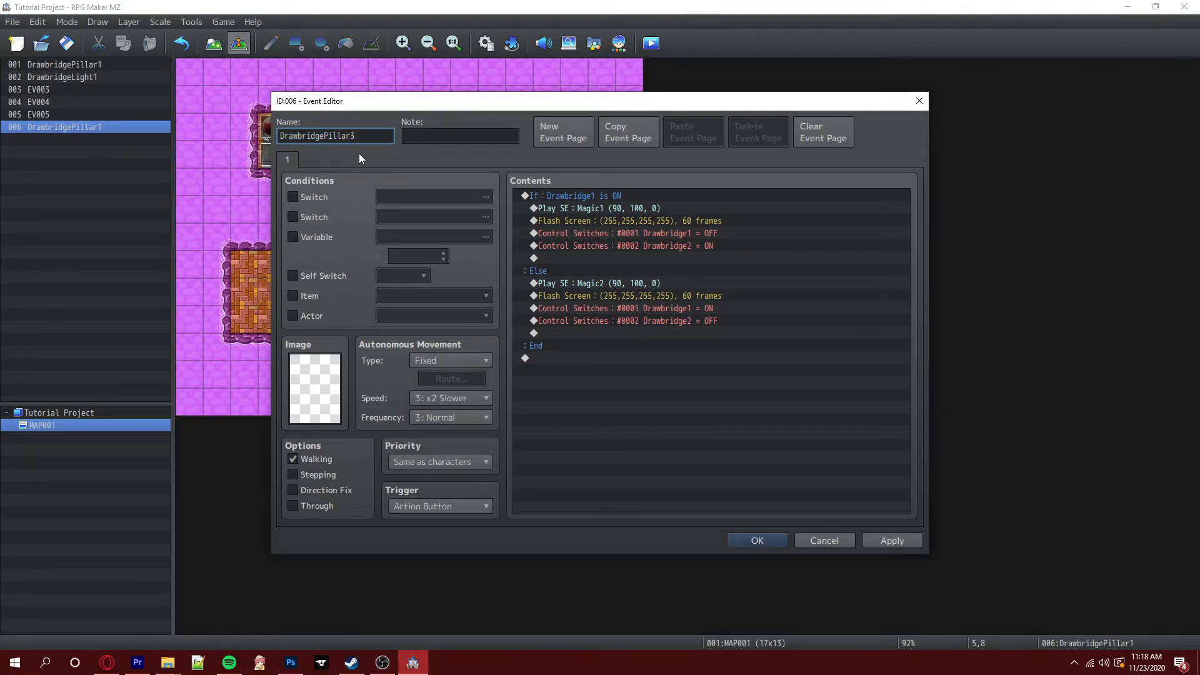
left_click(889, 541)
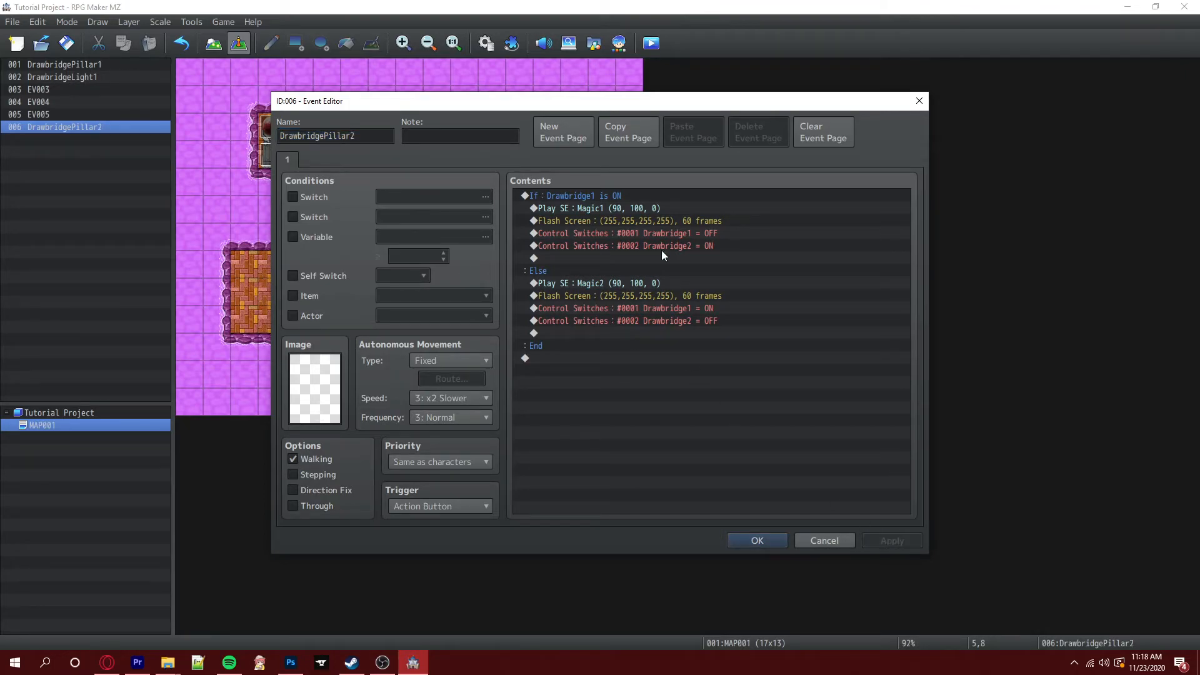
Change the conditional branch of DrawbridgePillar2 to check whether switch 0002 Drawbridge2 is ON
left_click(622, 192)
right_click(621, 193)
left_click(650, 220)
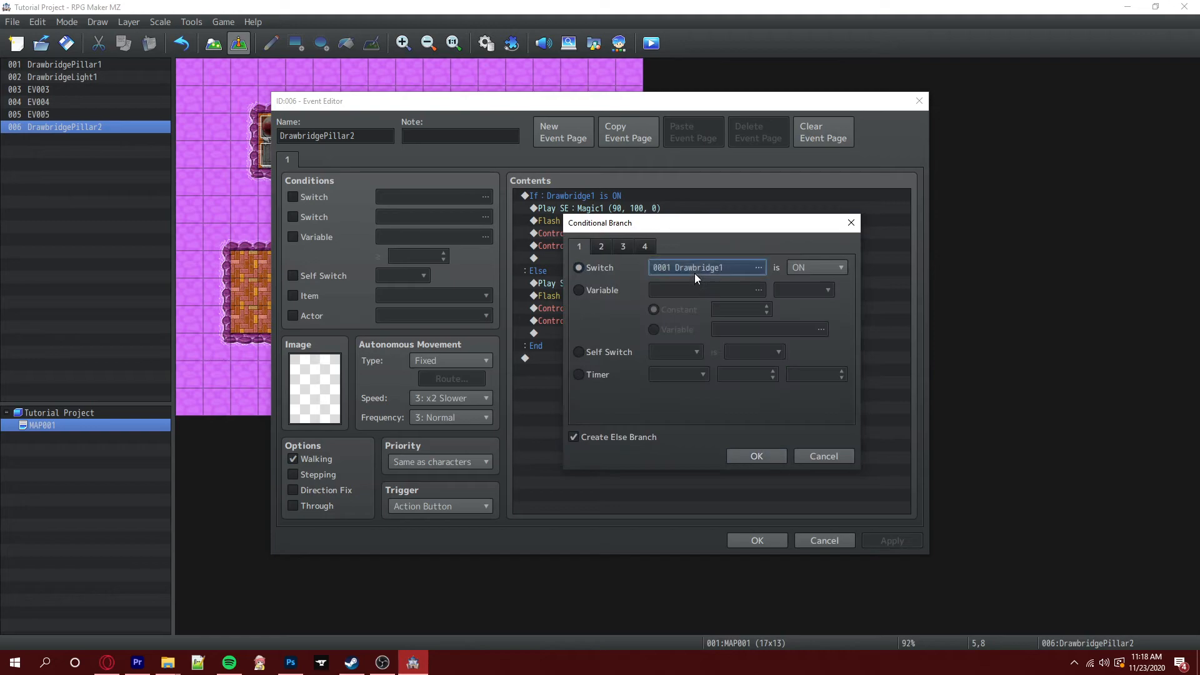
left_click(695, 269)
double_click(738, 220)
left_click(756, 456)
Set the If branch's switch commands in DrawbridgePillar2 to Drawbridge1 ON and Drawbridge2 OFF
left_click(613, 234)
right_click(621, 233)
left_click(647, 262)
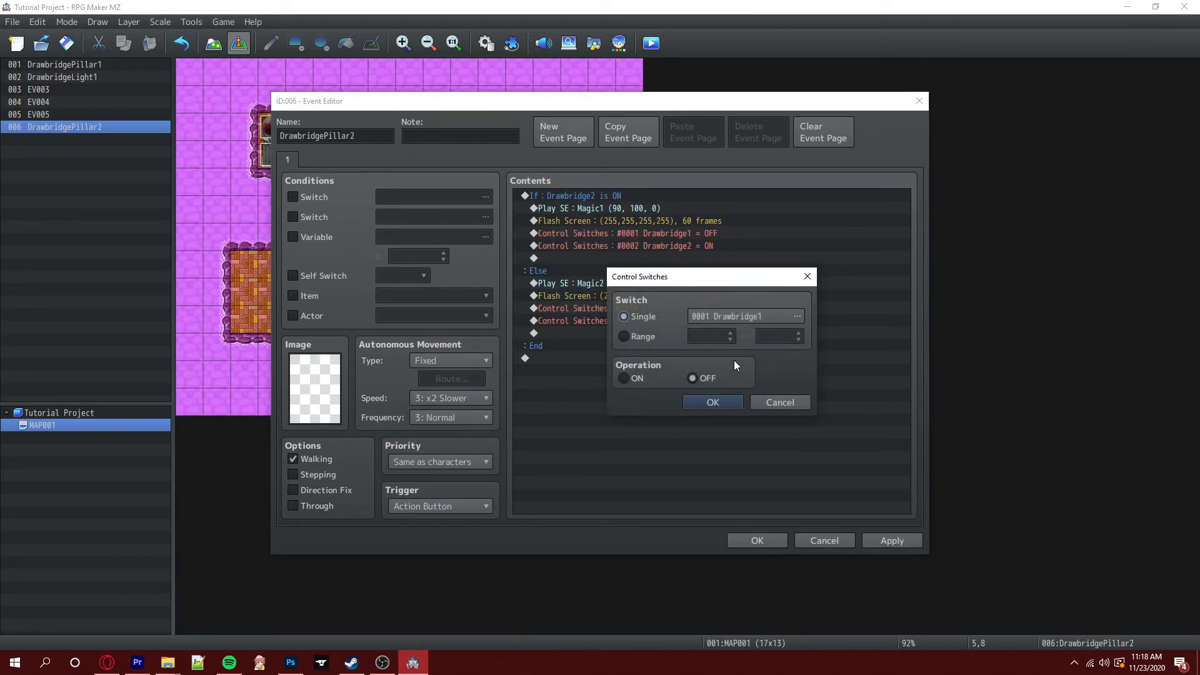
left_click(635, 378)
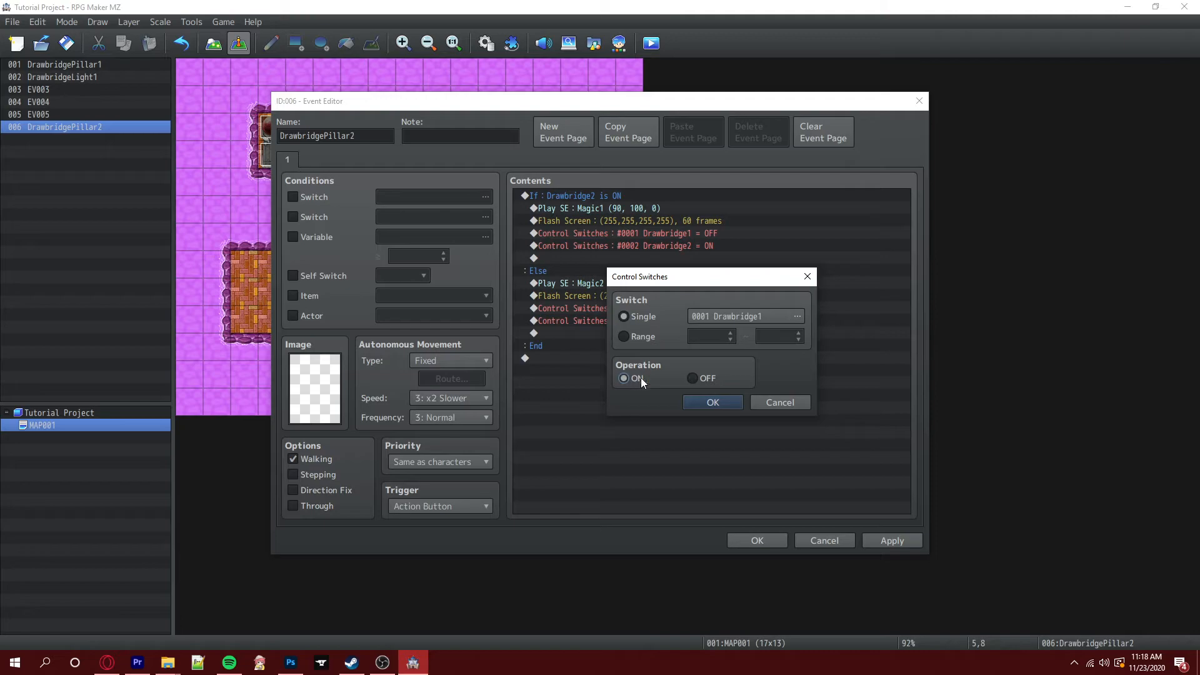
left_click(728, 403)
left_click(639, 245)
right_click(639, 245)
left_click(674, 274)
left_click(691, 378)
left_click(711, 402)
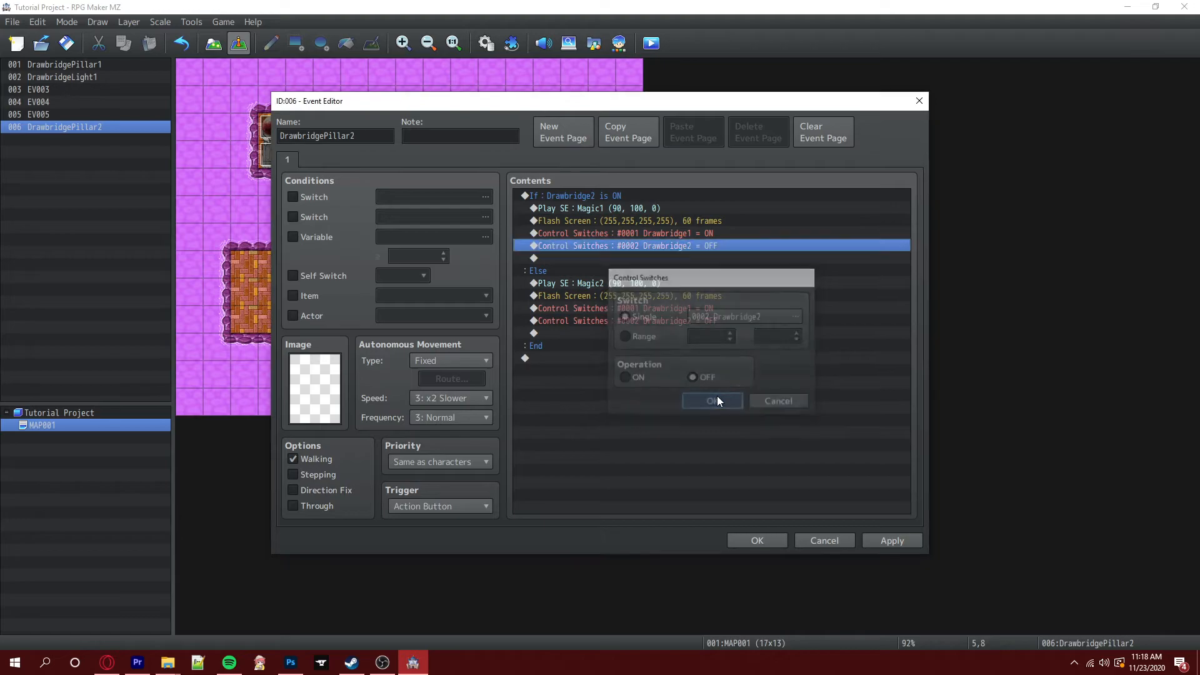
Set the Else branch's switch commands to Drawbridge1 OFF and Drawbridge2 ON, and confirm the DrawbridgePillar2 event
right_click(672, 305)
left_click(686, 333)
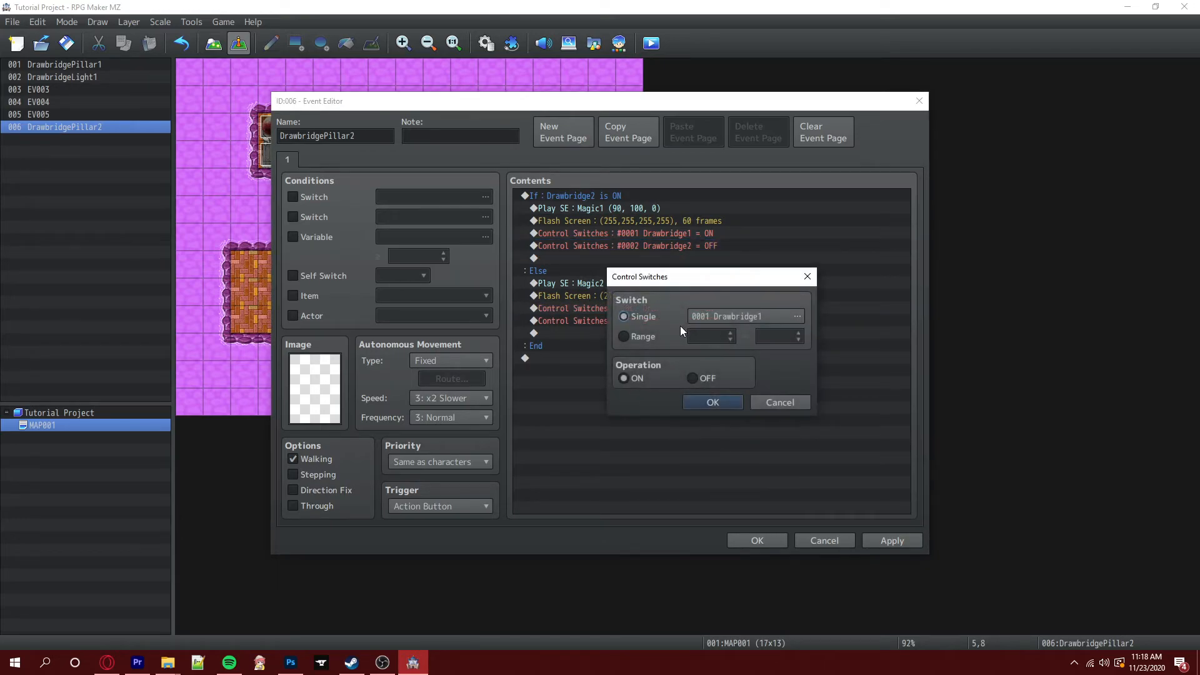
left_click(692, 378)
left_click(712, 401)
right_click(659, 322)
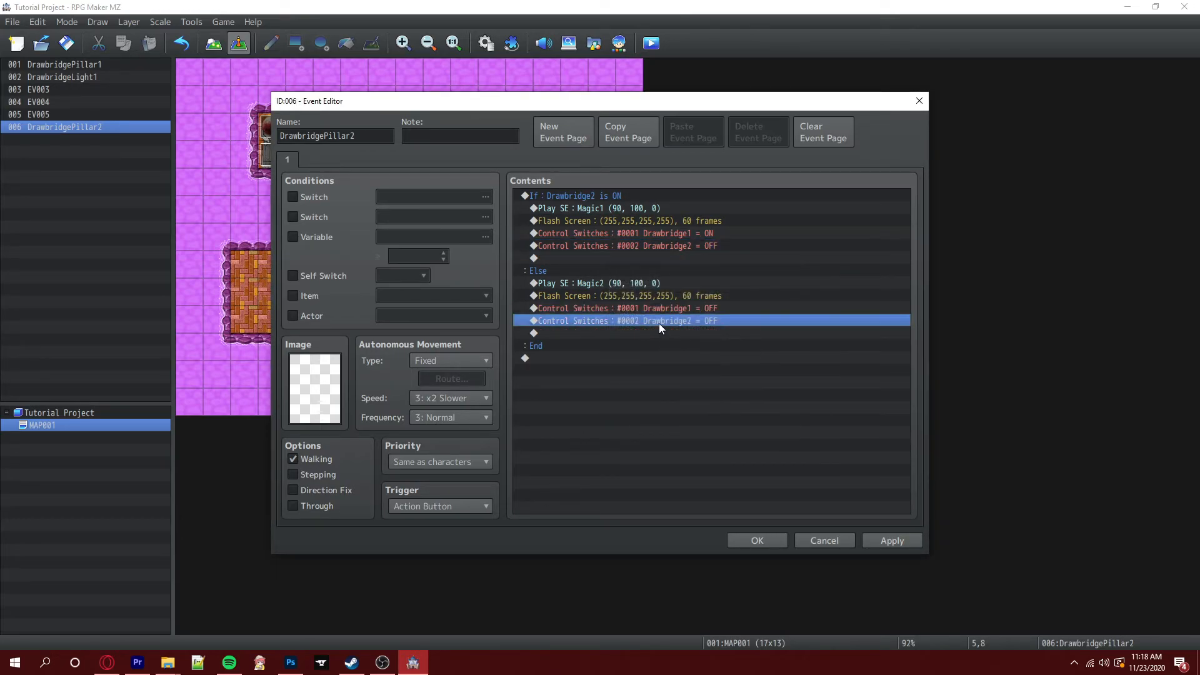
left_click(685, 346)
left_click(634, 377)
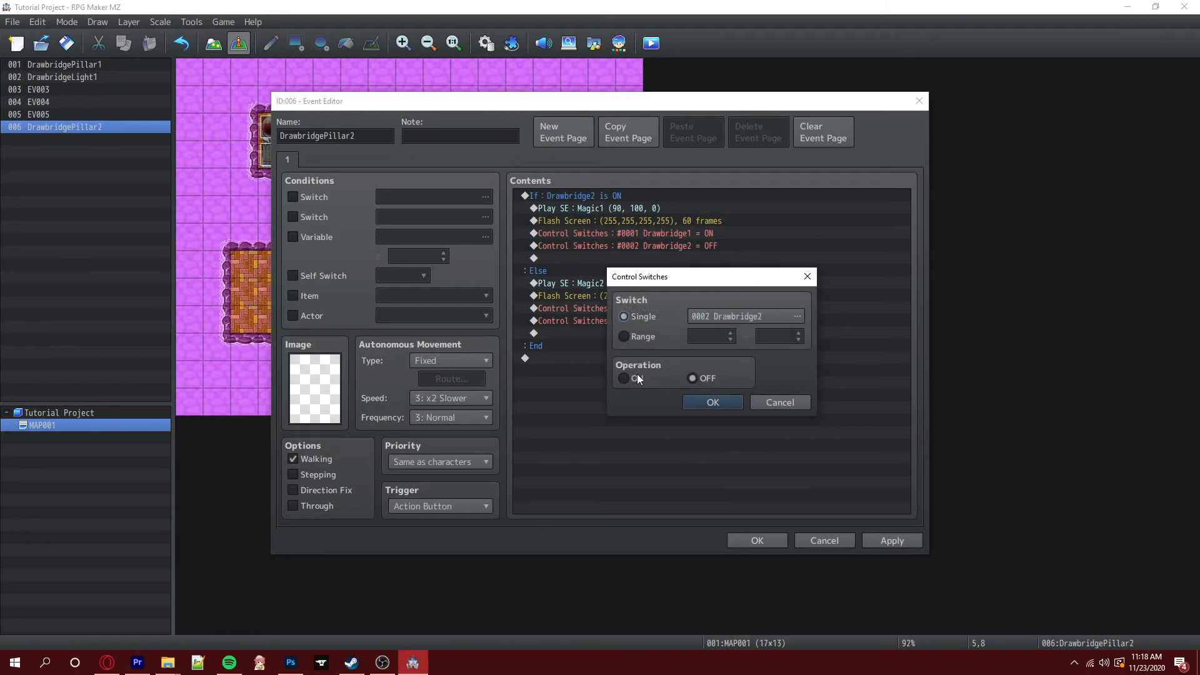
left_click(711, 402)
left_click(892, 541)
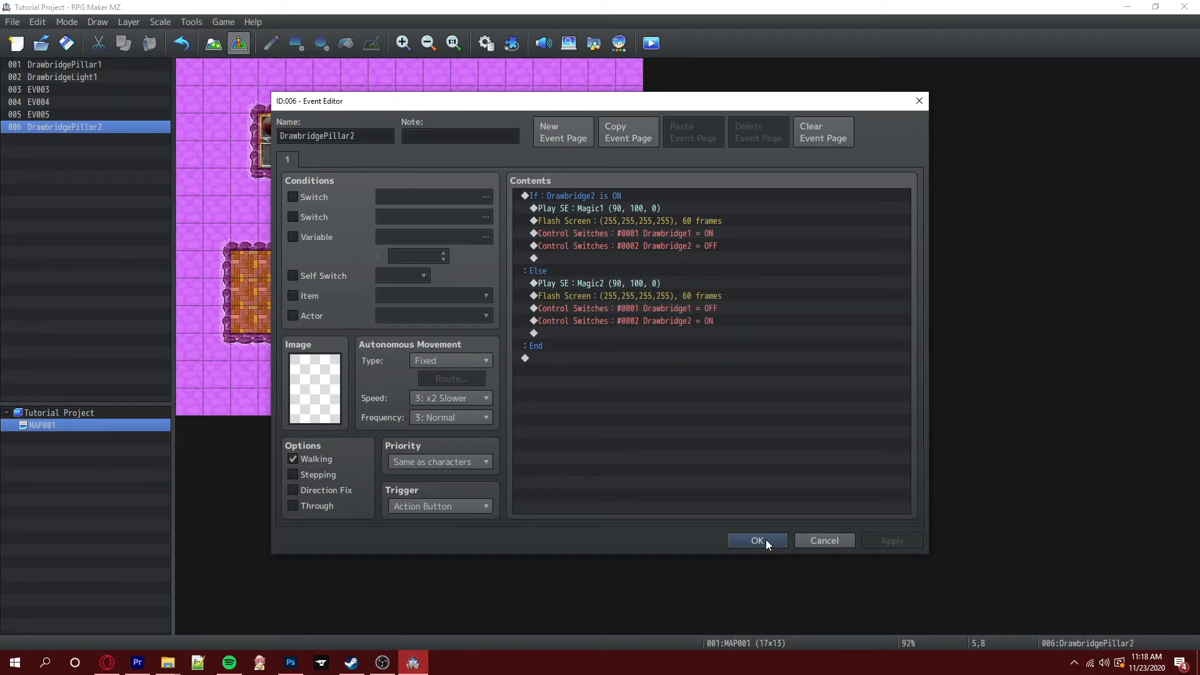
left_click(764, 538)
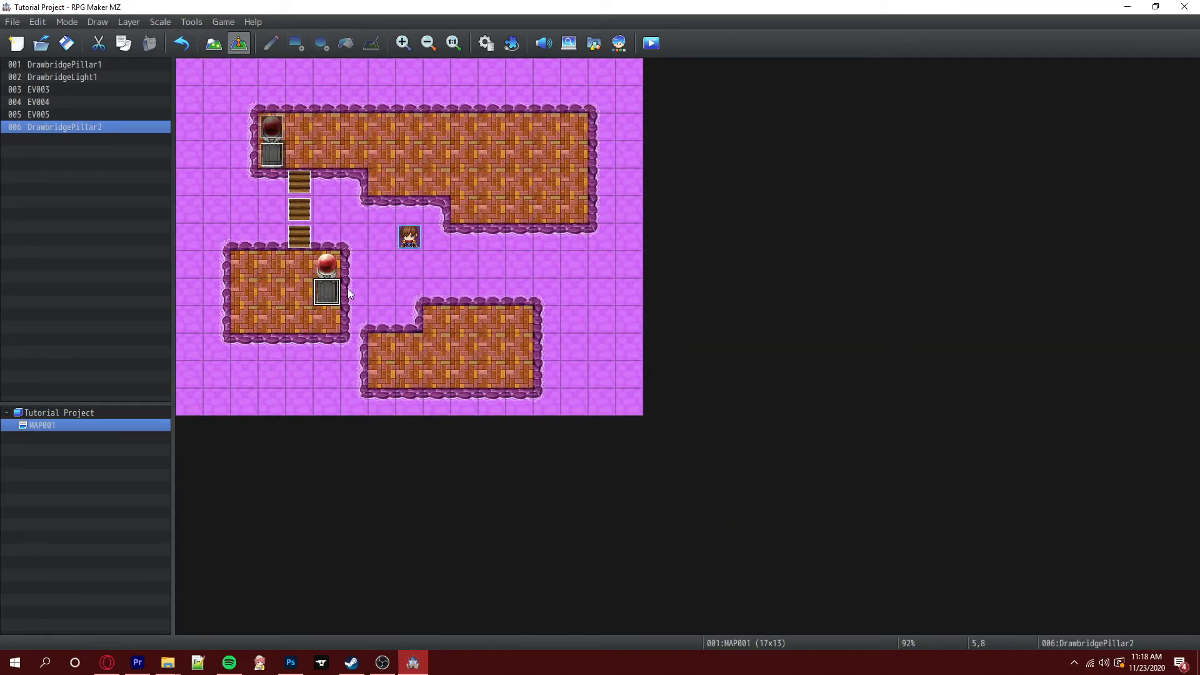
left_click(324, 269)
key("ctrl+v")
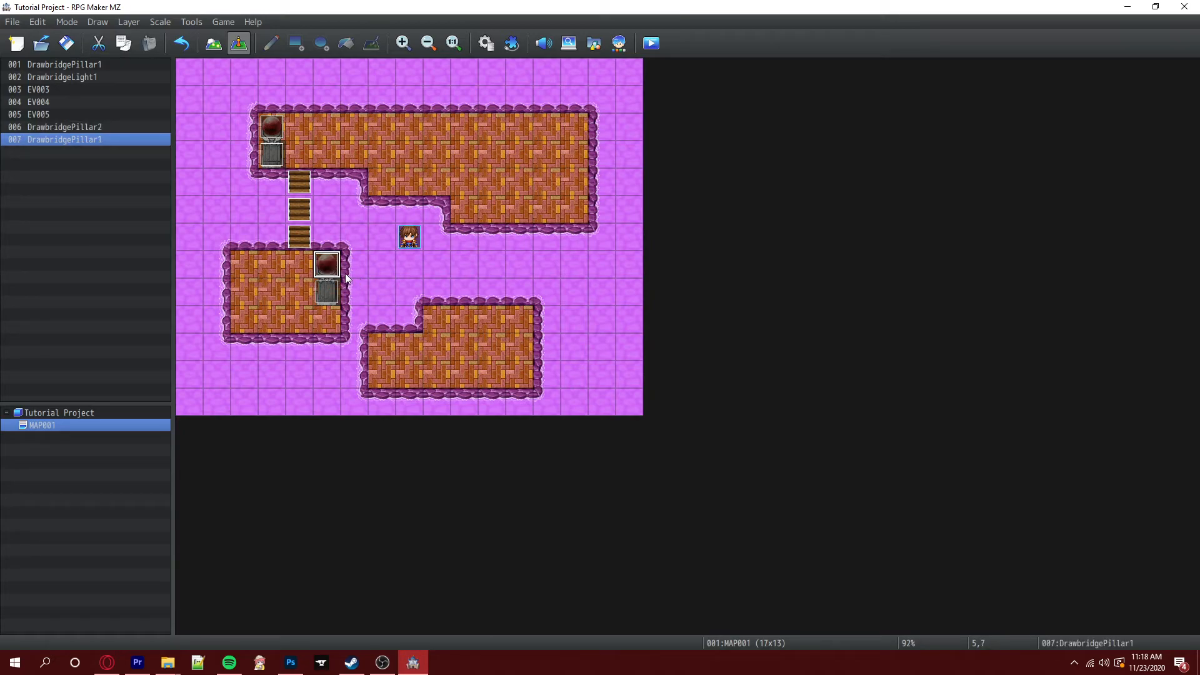
key("Delete")
Copy the DrawbridgeLight1 event onto the second pillar's red orb tile
left_click(267, 130)
key("ctrl+c")
left_click(326, 271)
key("ctrl+v")
Condition the copied light event's second page on switch 0002 Drawbridge2, confirm it, and review the DrawbridgePillar2 event
double_click(327, 272)
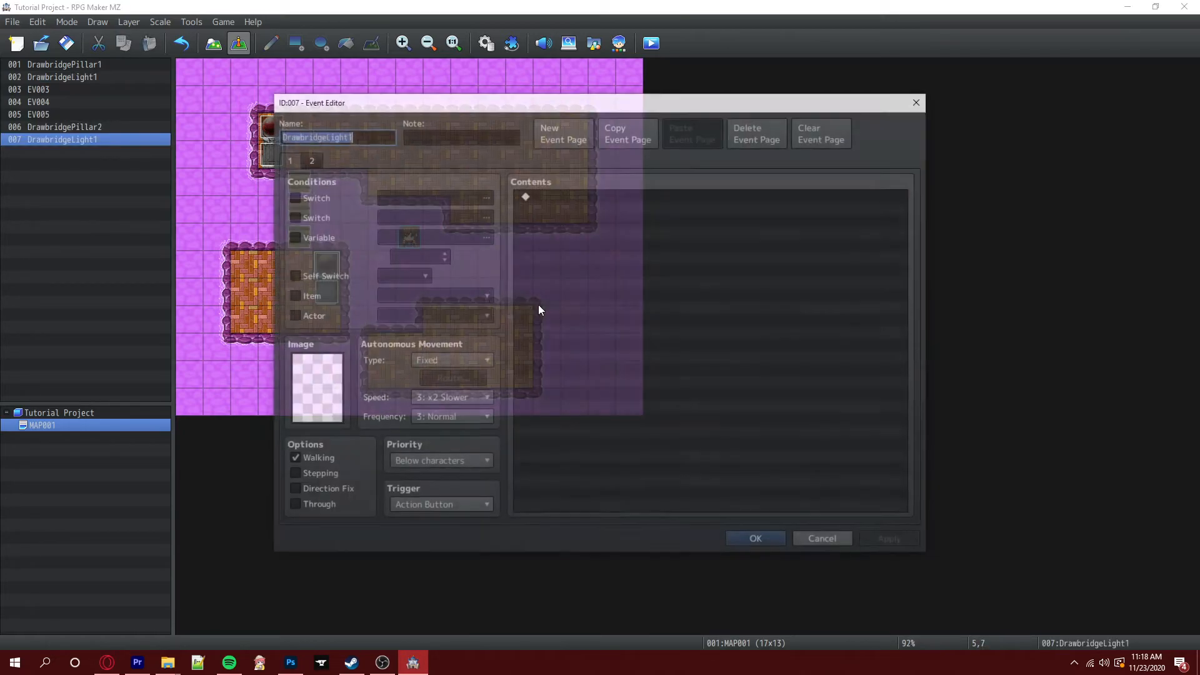
left_click(310, 162)
left_click(486, 197)
left_click(602, 203)
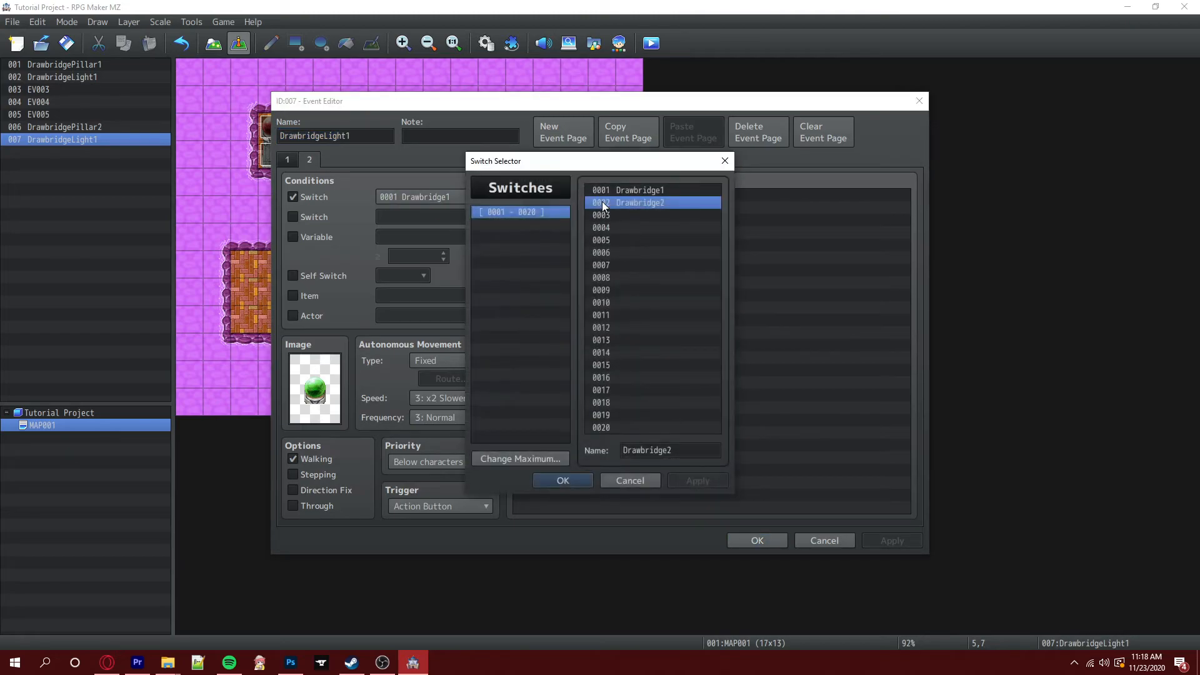
double_click(602, 203)
left_click(874, 539)
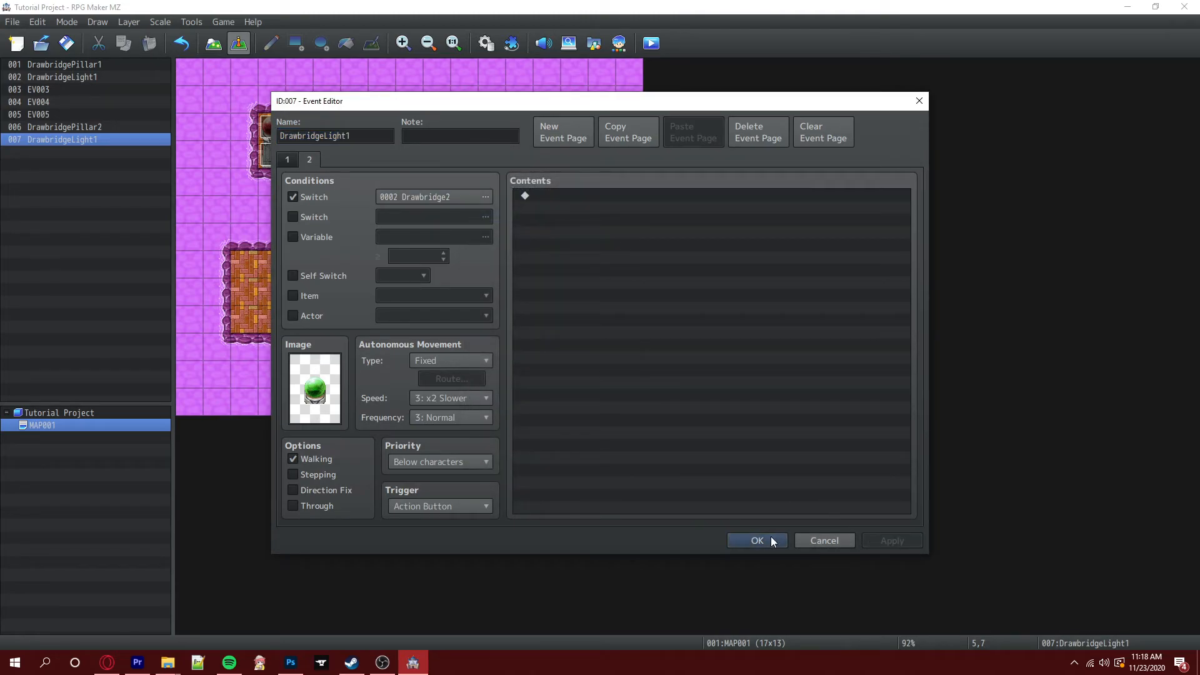
left_click(778, 540)
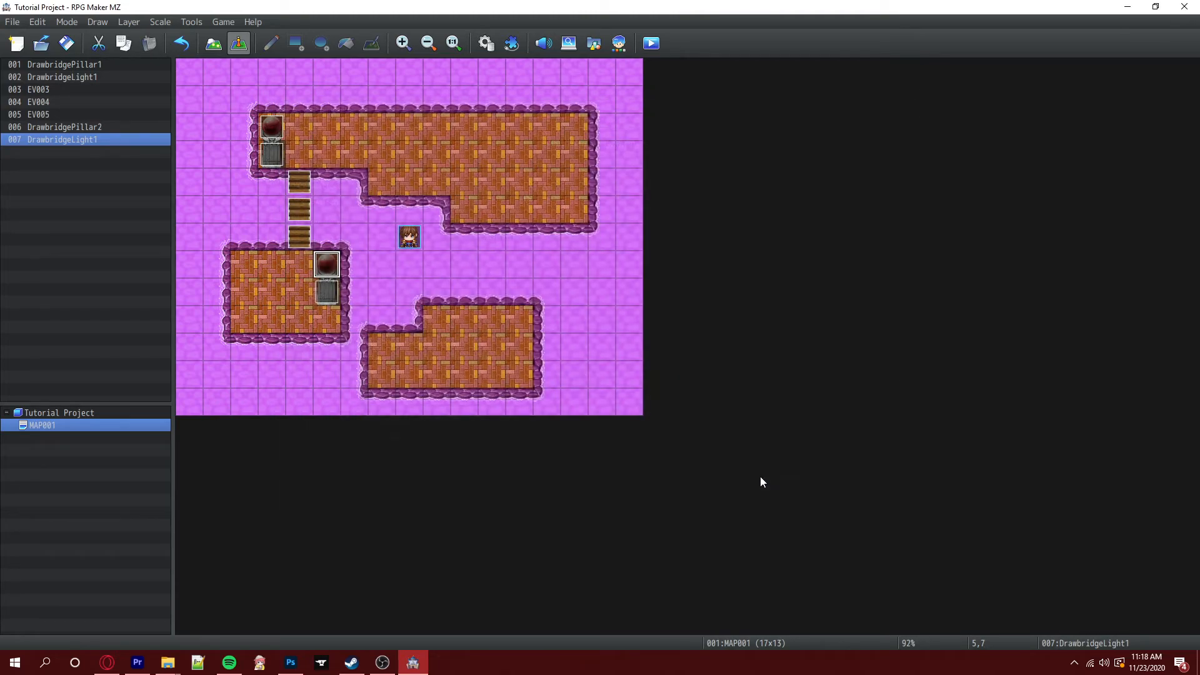
double_click(323, 294)
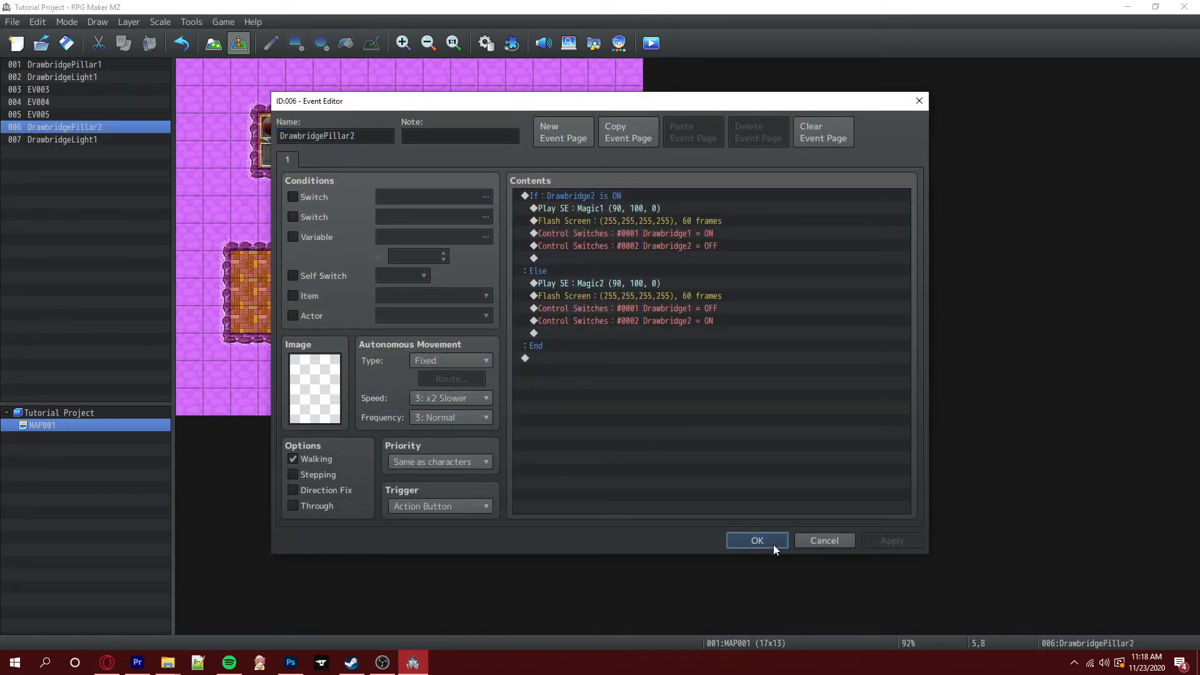
left_click(773, 545)
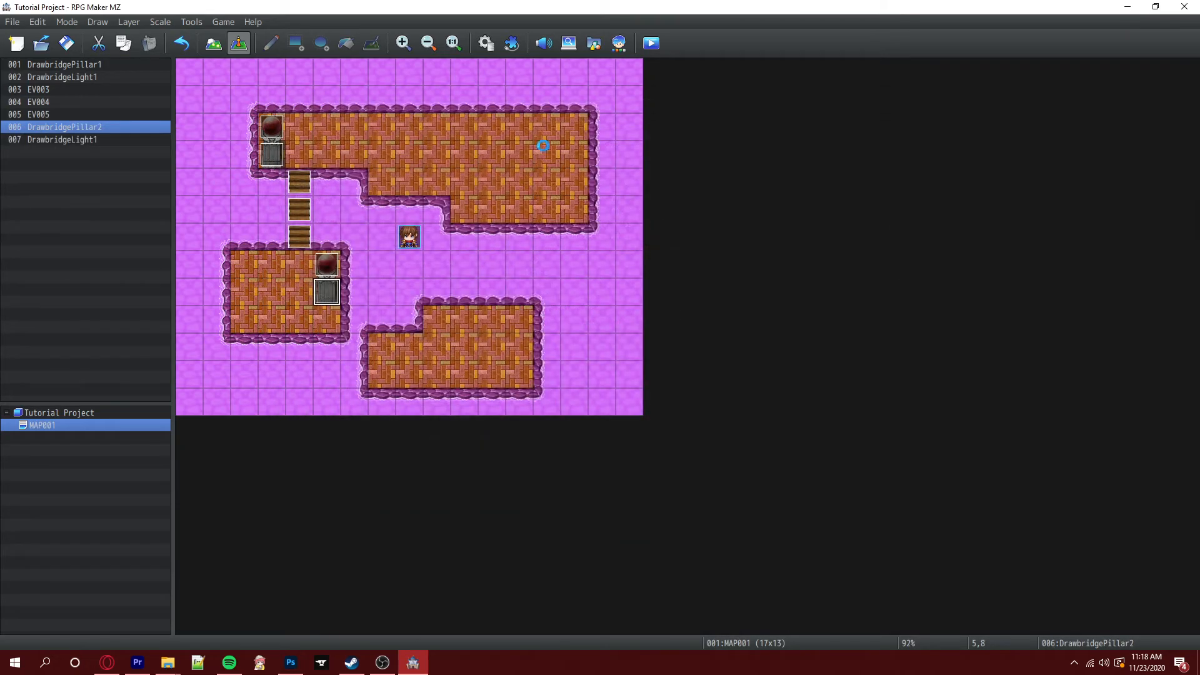
left_click(351, 312)
key("ctrl+v")
double_click(354, 318)
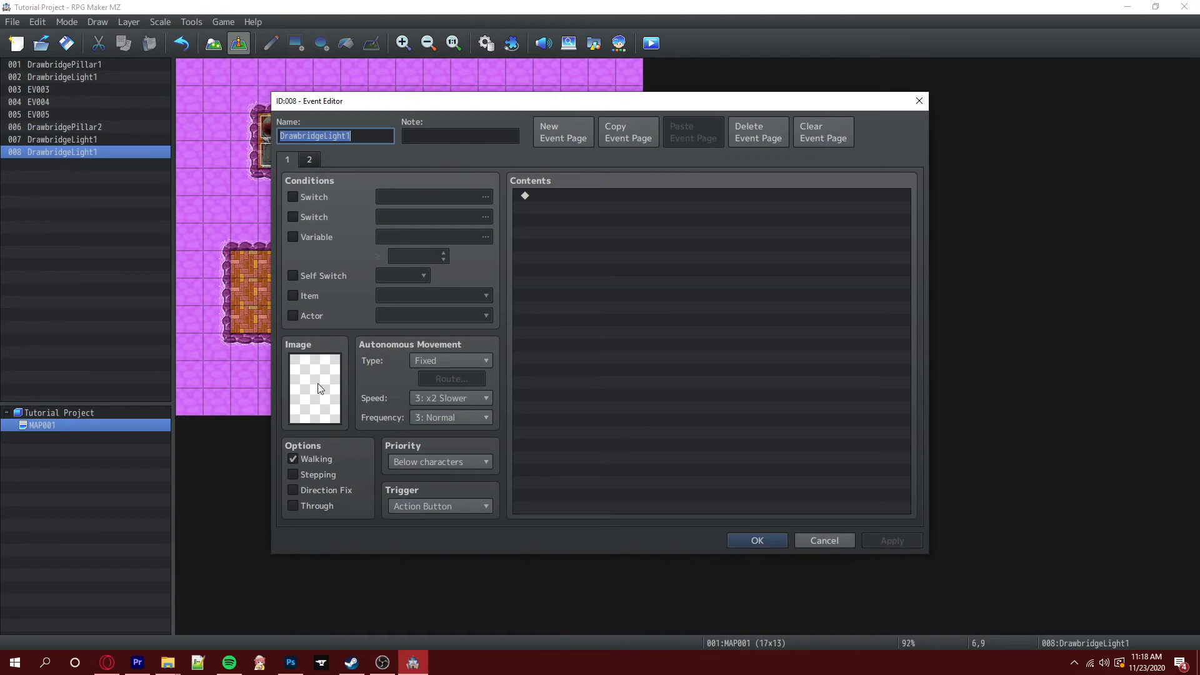
left_click(757, 540)
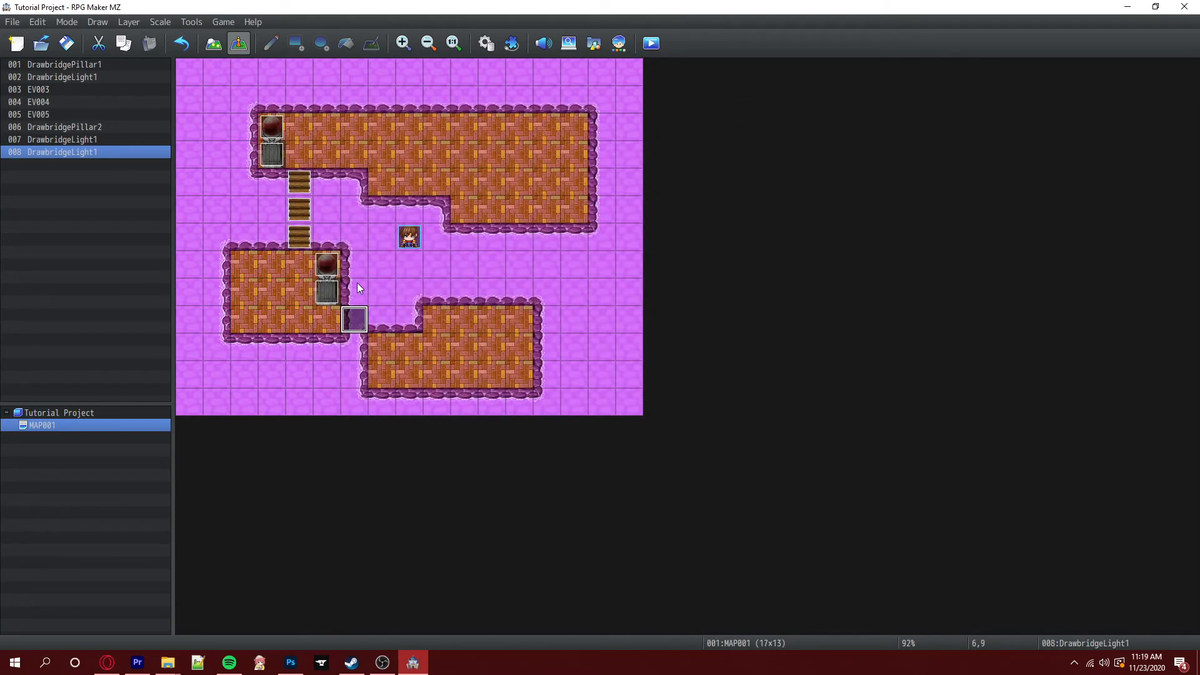
key("Delete")
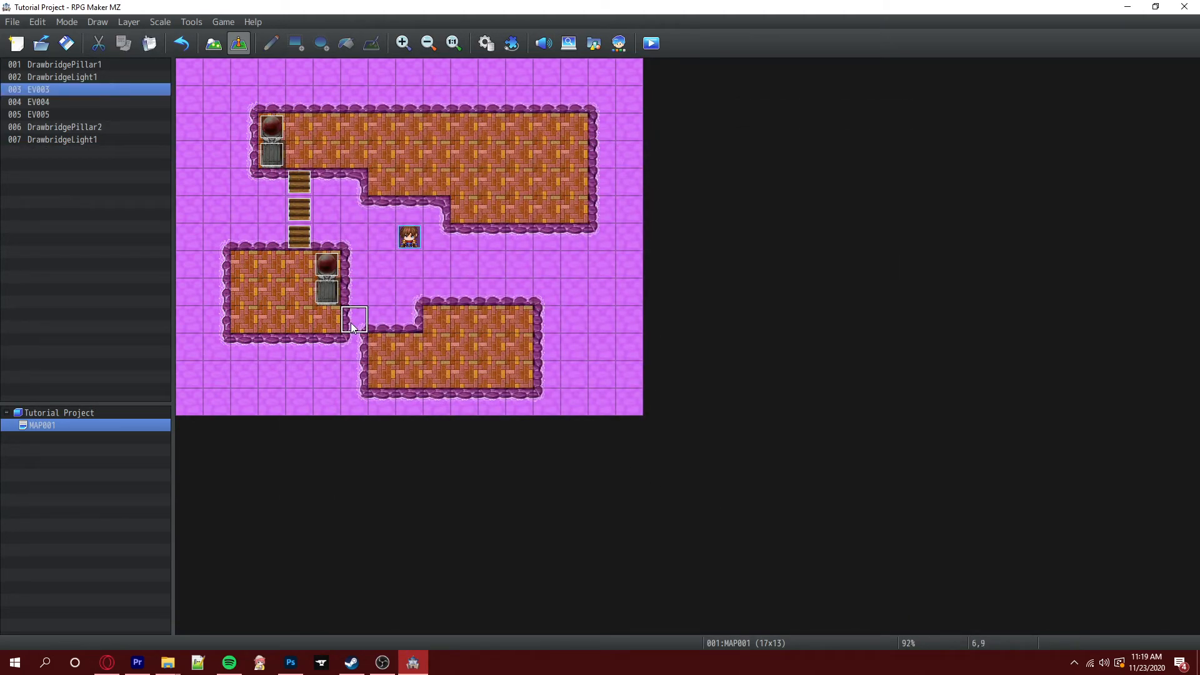
Copy a bridge tile event onto the gap tile just southeast of the second pillar and give it the sideways bridge image from Tileset D
key("ctrl+v")
double_click(350, 320)
double_click(298, 365)
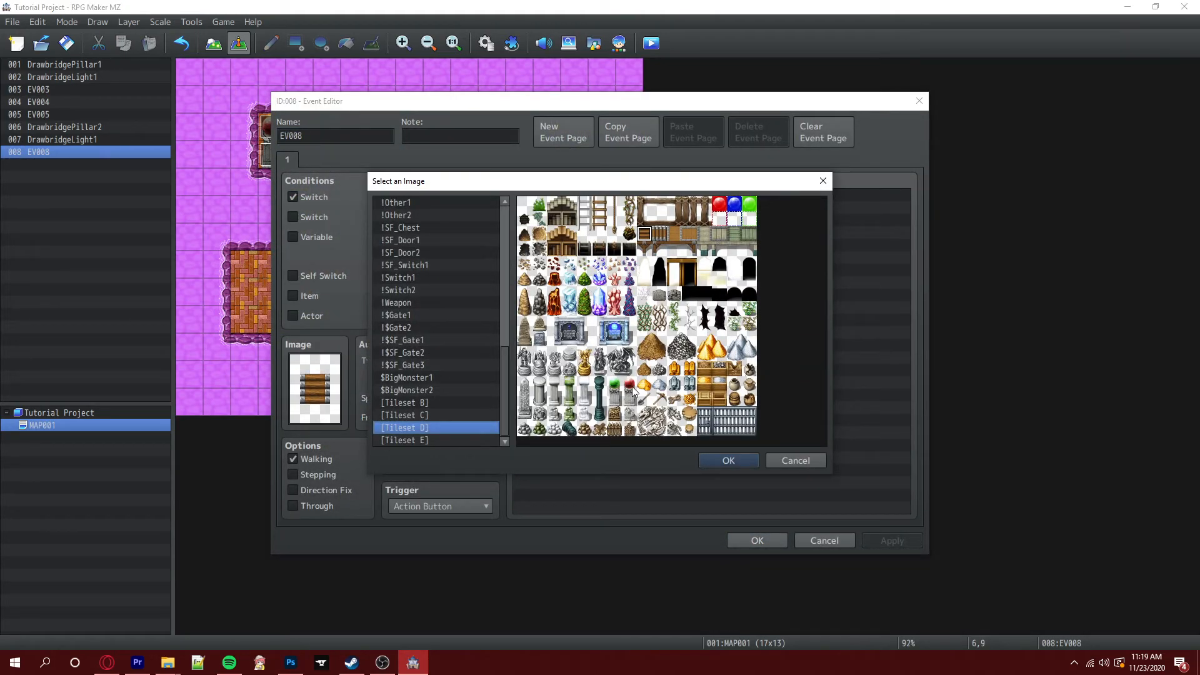
left_click(664, 238)
left_click(741, 466)
left_click(866, 542)
Condition the new bridge tile event on switch 0002 Drawbridge2 and confirm the event
left_click(425, 192)
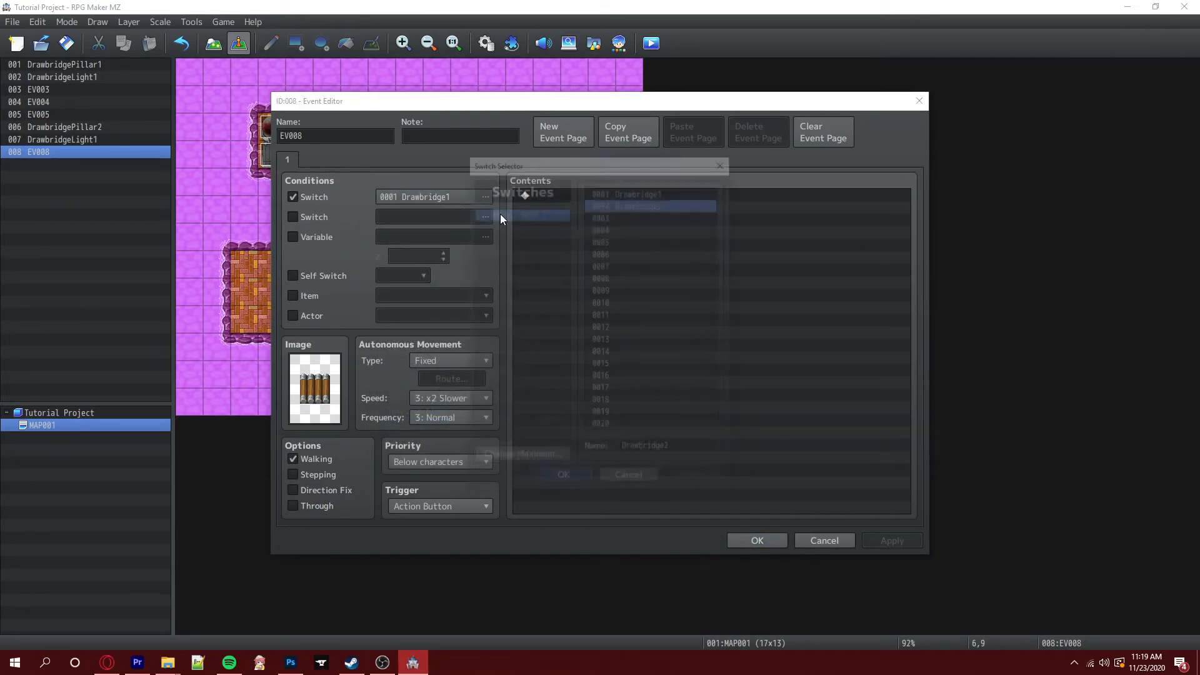
double_click(624, 212)
left_click(894, 544)
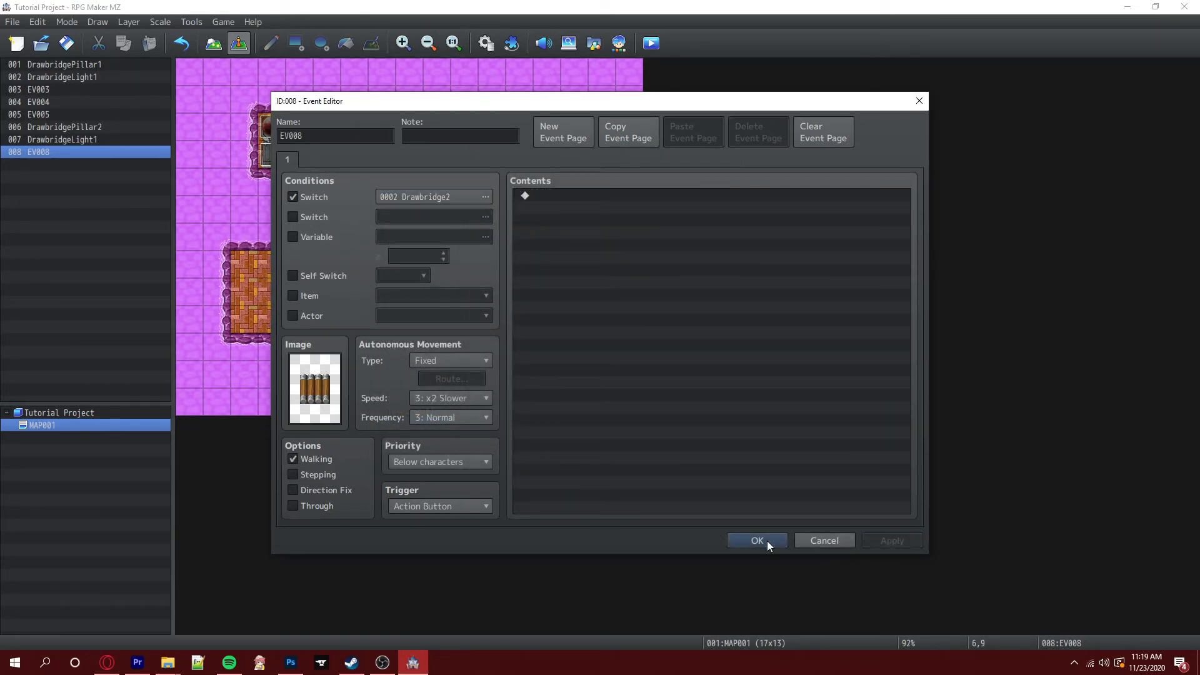
left_click(768, 542)
Copy the Drawbridge2 bridge event onto the next two tiles to the east, completing the span to the southern platform
key("ctrl+c")
left_click(374, 324)
key("ctrl+v")
left_click(415, 325)
key("ctrl+v")
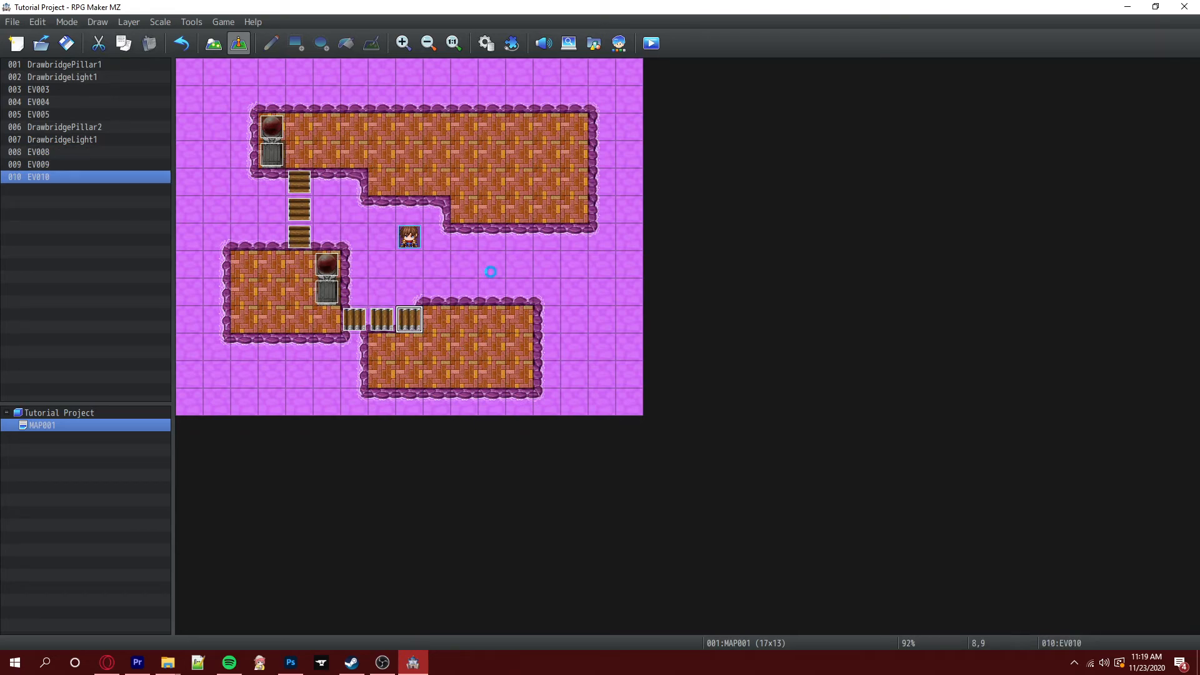
Save the project, playtest the map to check the starting scene, and close the game window
left_click(653, 51)
key("Return")
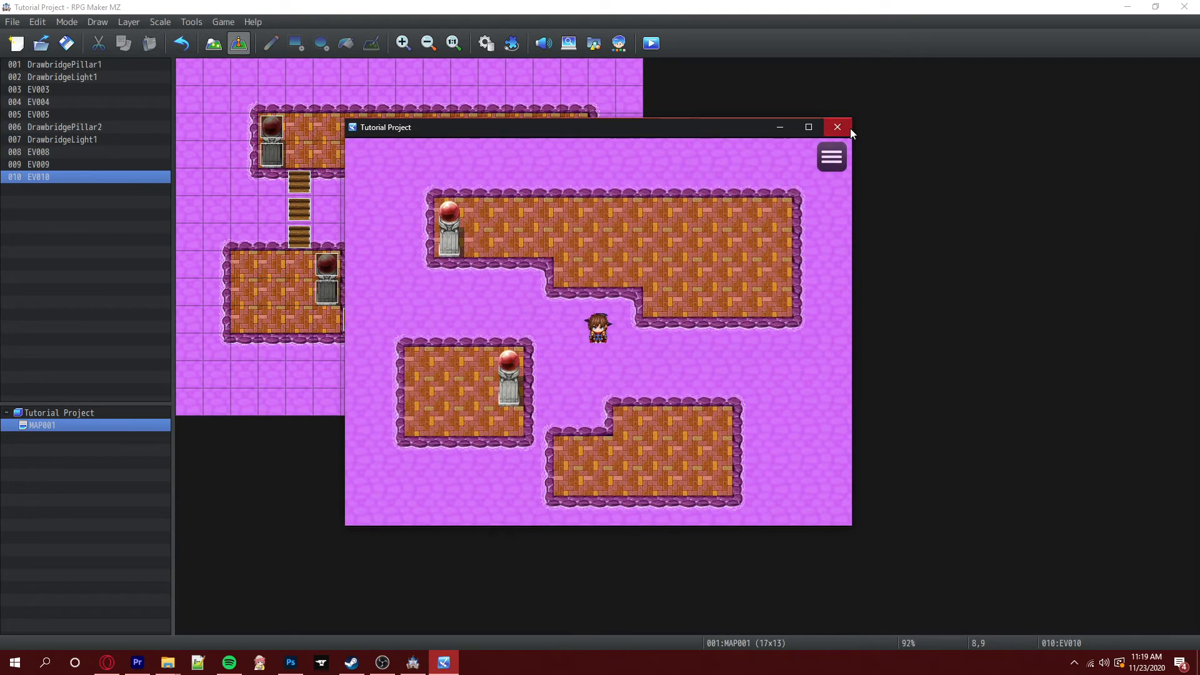
left_click(838, 127)
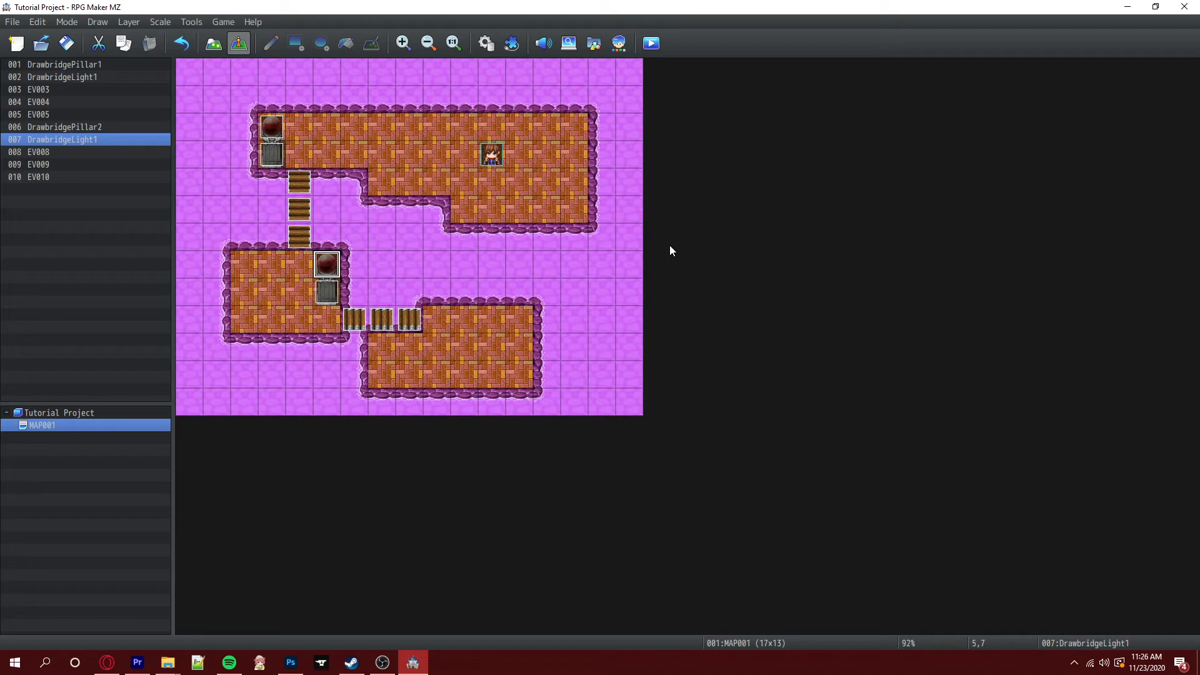
Check the switch condition and image on the second page of both pillars' light events
double_click(271, 127)
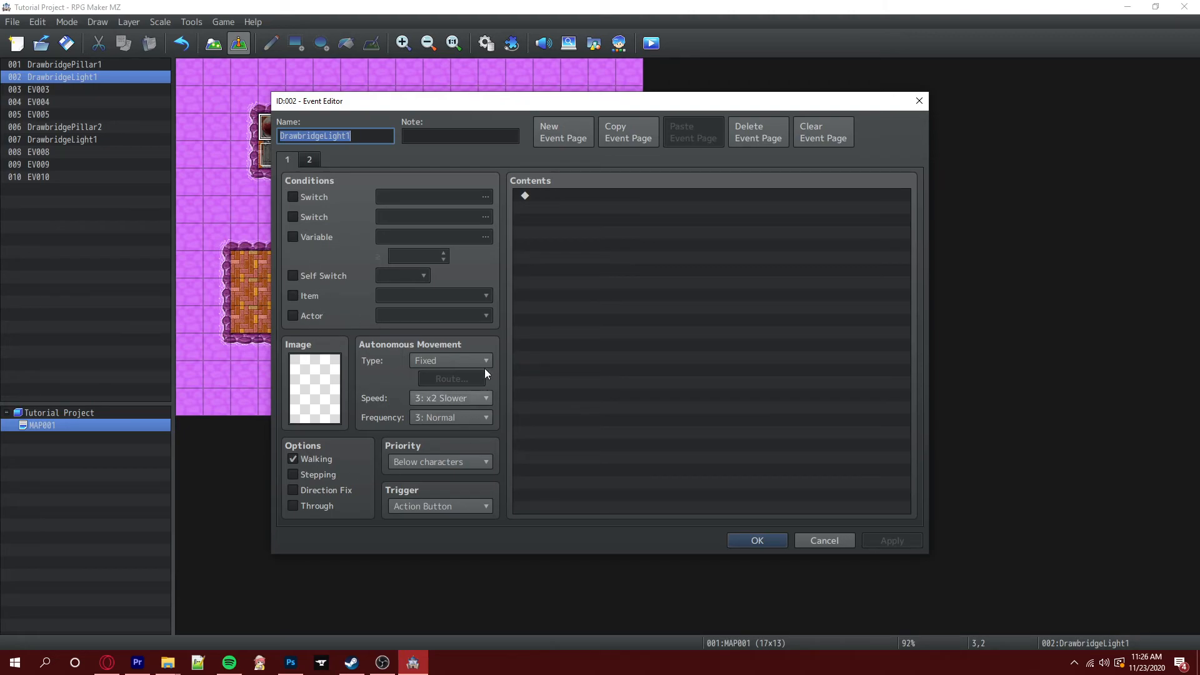
left_click(313, 159)
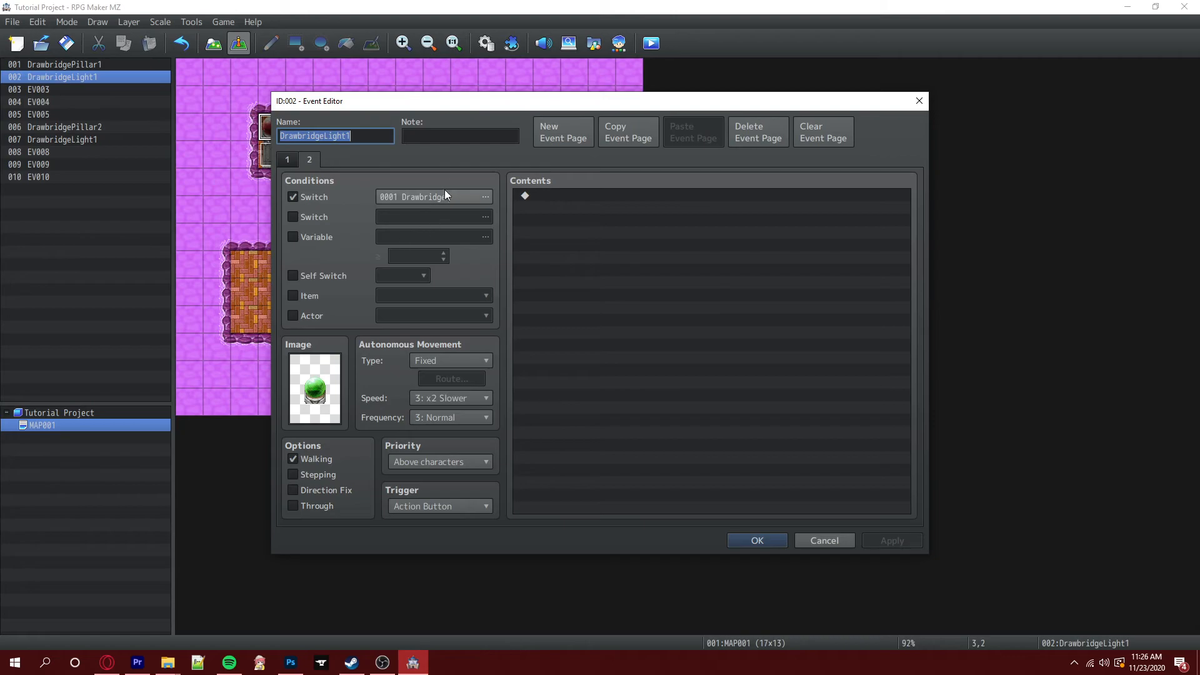
left_click_drag(381, 105, 530, 105)
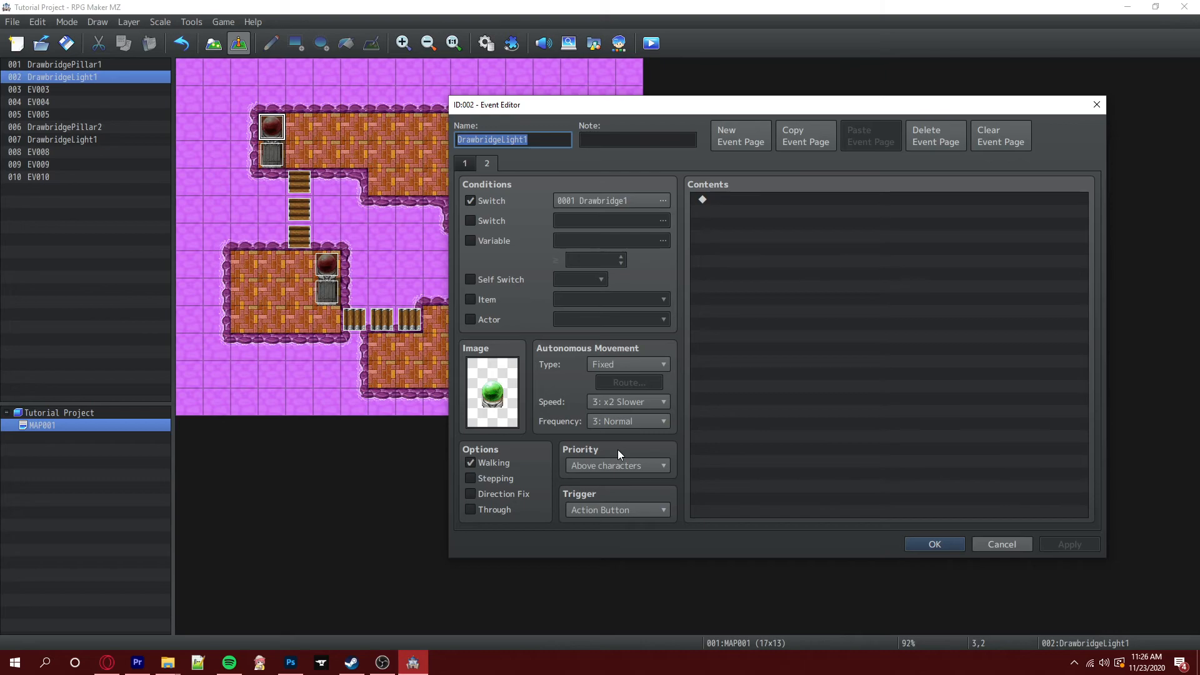
left_click(935, 544)
double_click(329, 275)
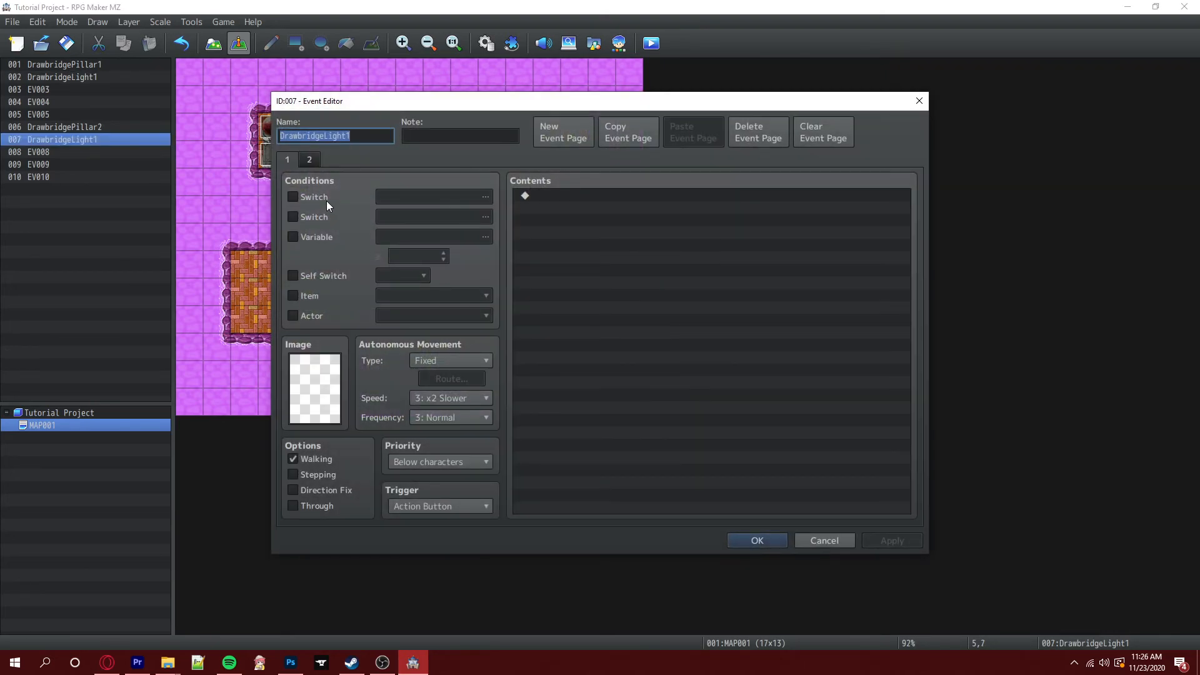
left_click(312, 162)
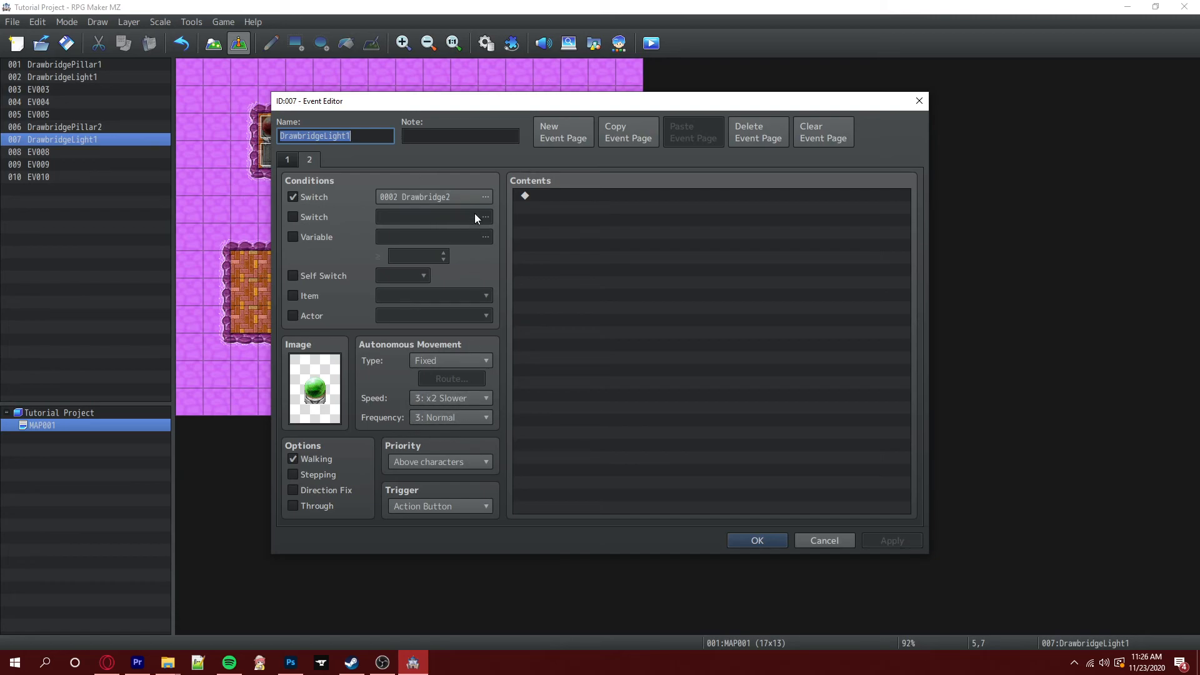
left_click(759, 540)
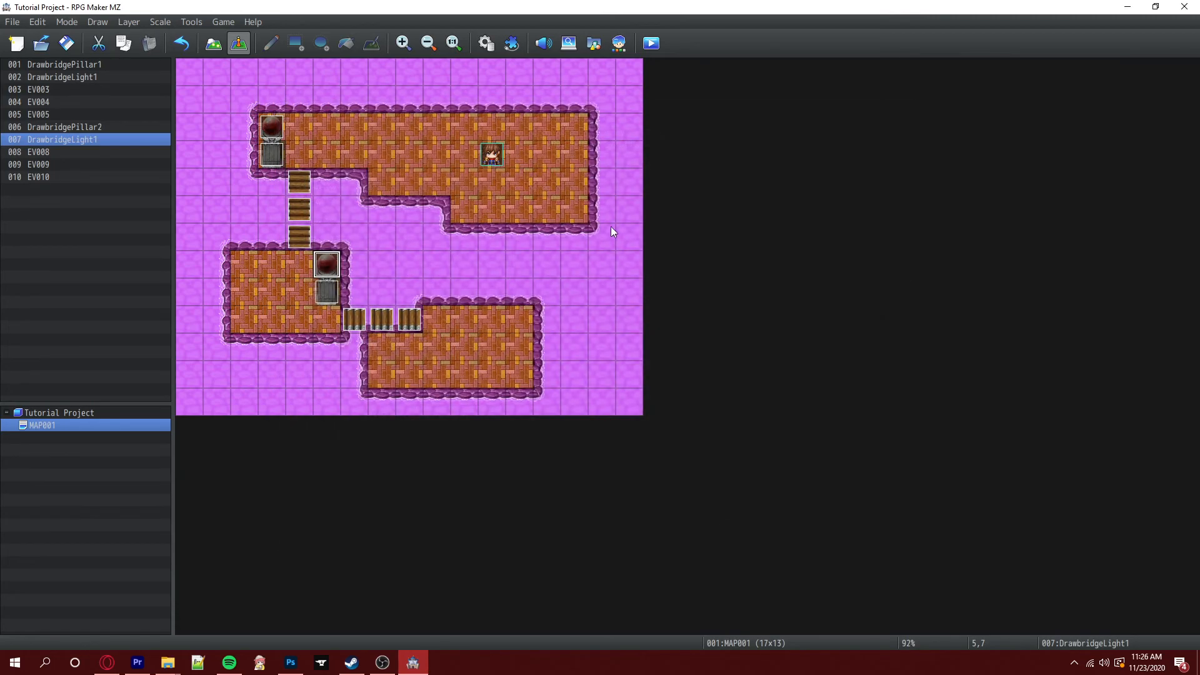
Save the changes, launch a playtest, and set the game's BGM, BGS and ME volumes to 0%
left_click(651, 42)
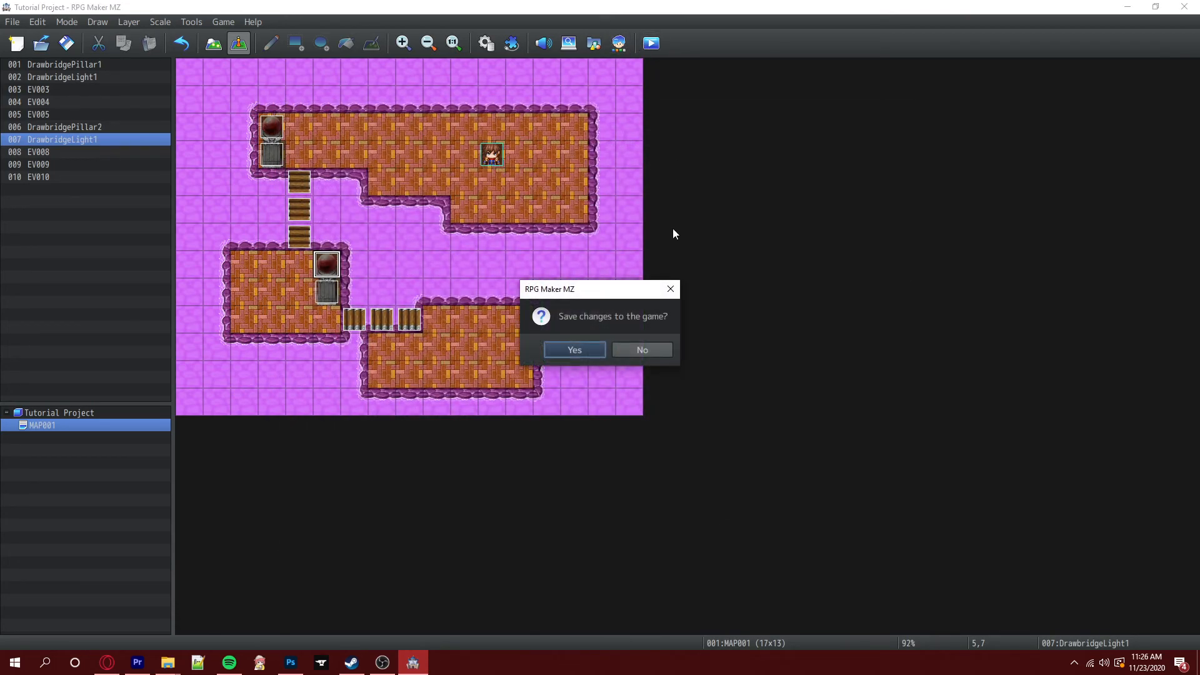
left_click(580, 349)
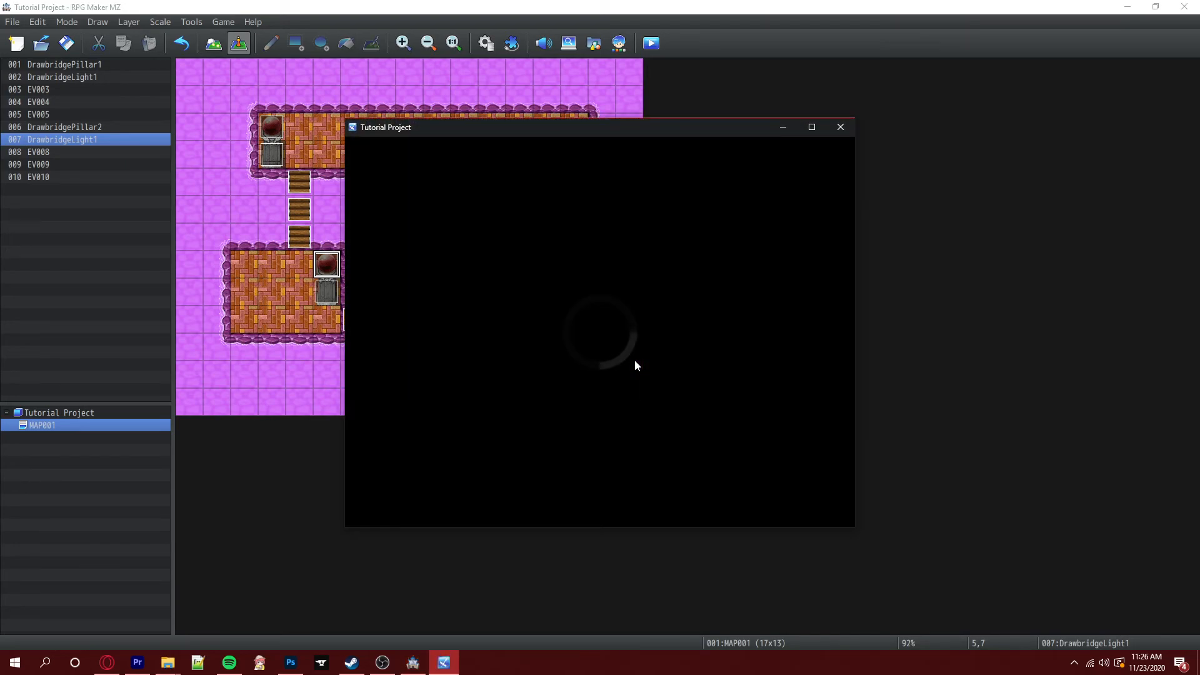
key("Down")
key("Down")
key("Return")
key("Down")
key("Down")
key("Down")
key("Right")
key("Down")
key("Right")
key("Down")
key("Right")
key("Down")
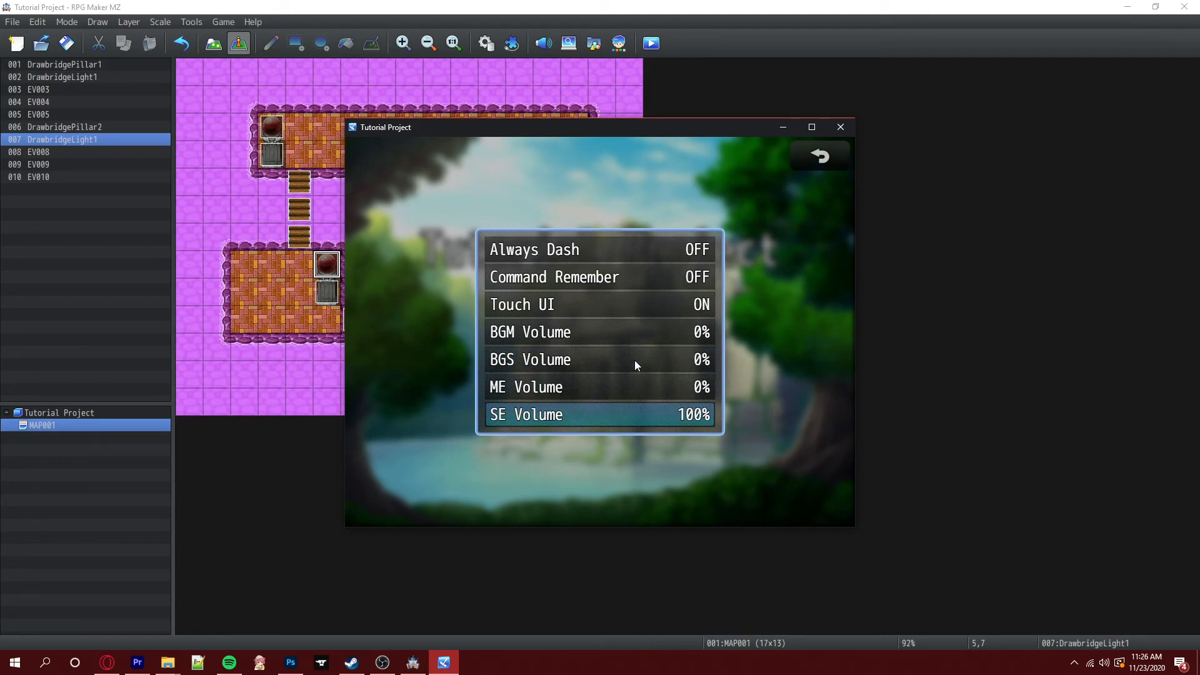
Start a new game, activate the first pillar, and walk the party across the first drawbridge to the lower-left platform
key("Escape")
key("Up")
key("Up")
key("Return")
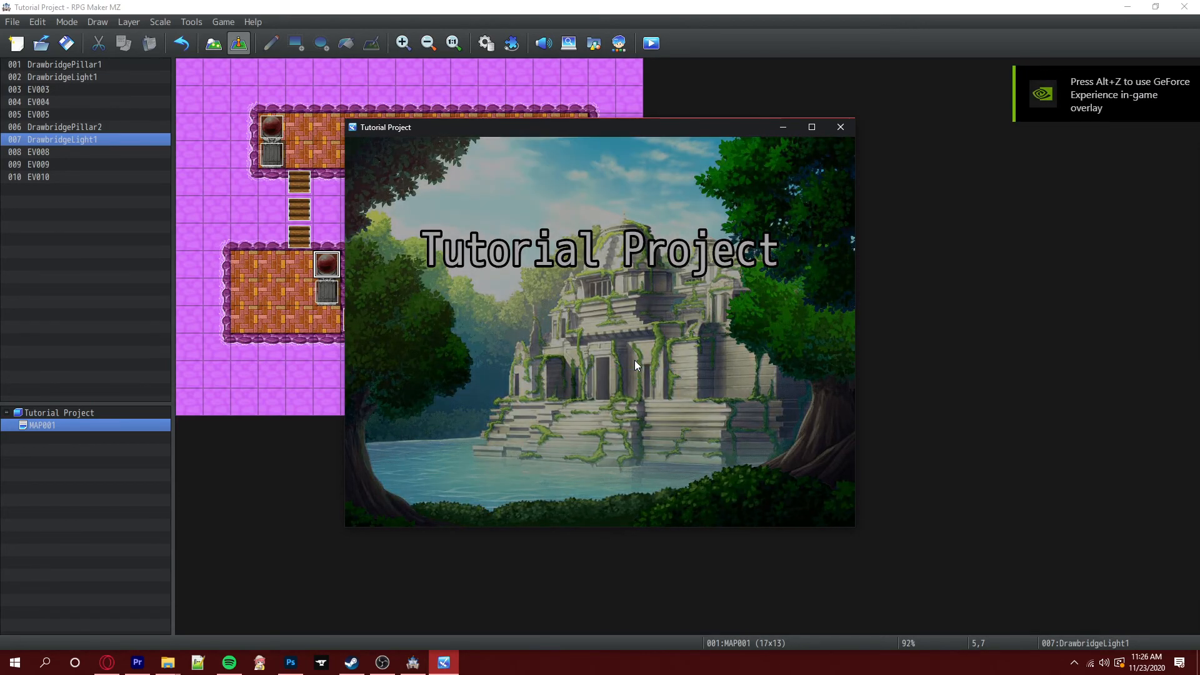
key("Left")
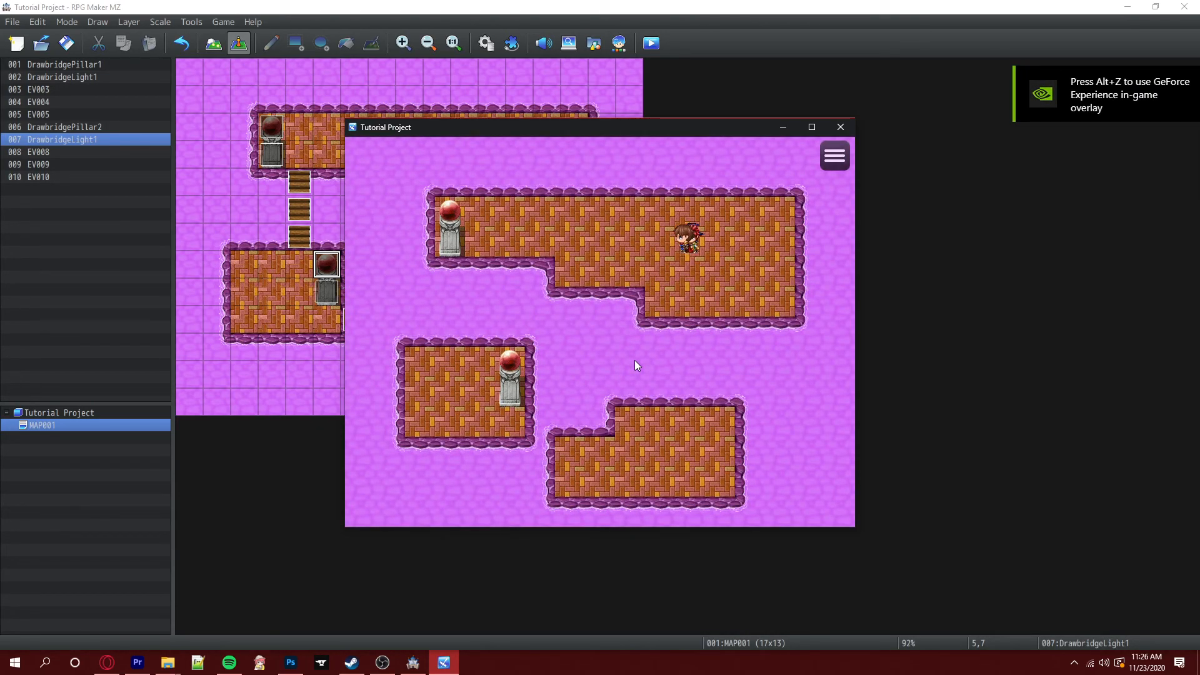
key("Left")
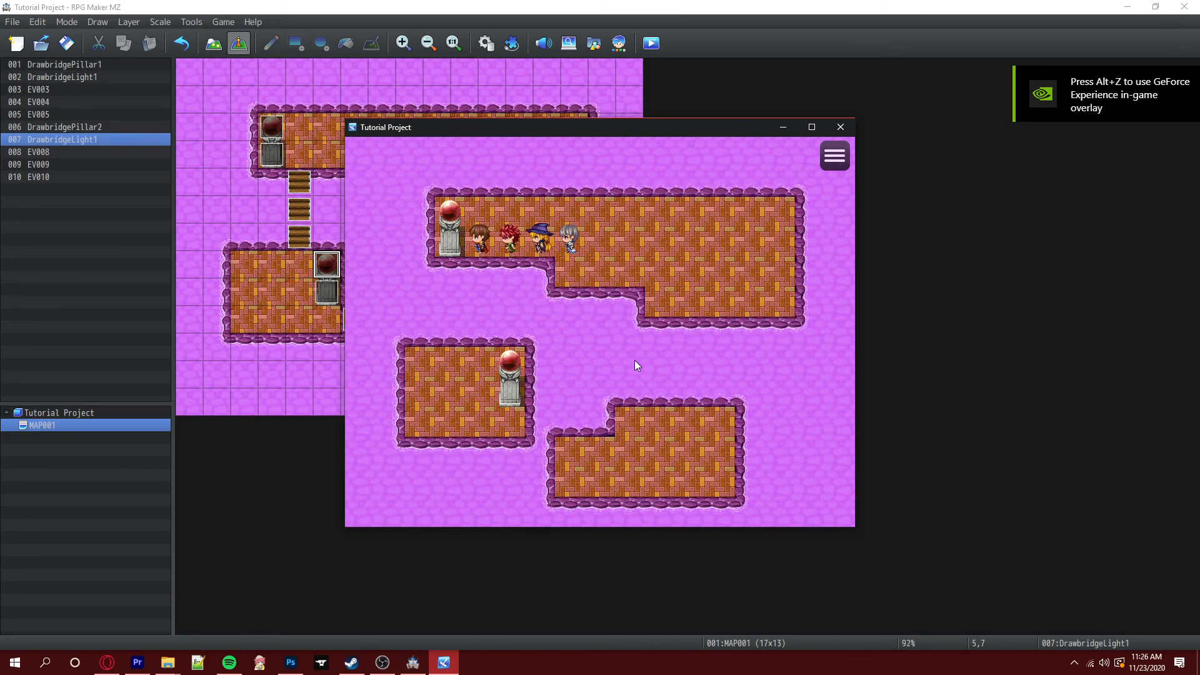
key("Down")
key("Down")
key("Left")
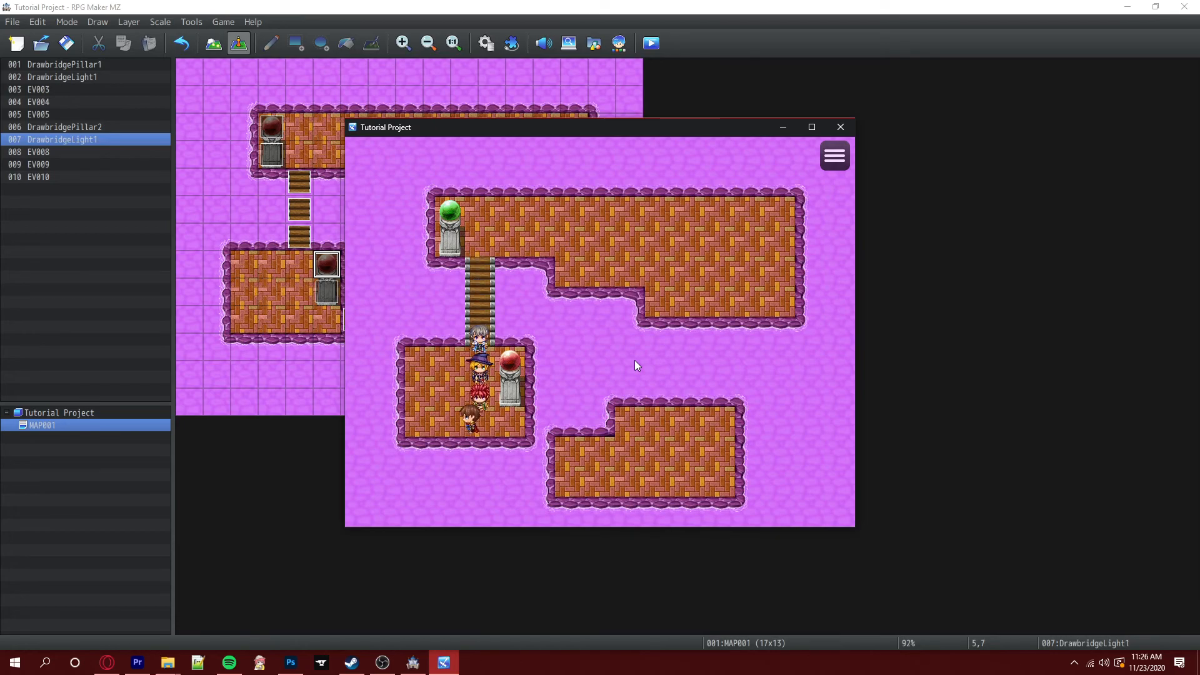
Walk up to the second pillar and activate it to test switching the drawbridges
key("Up")
key("Right")
key("Right")
key("Return")
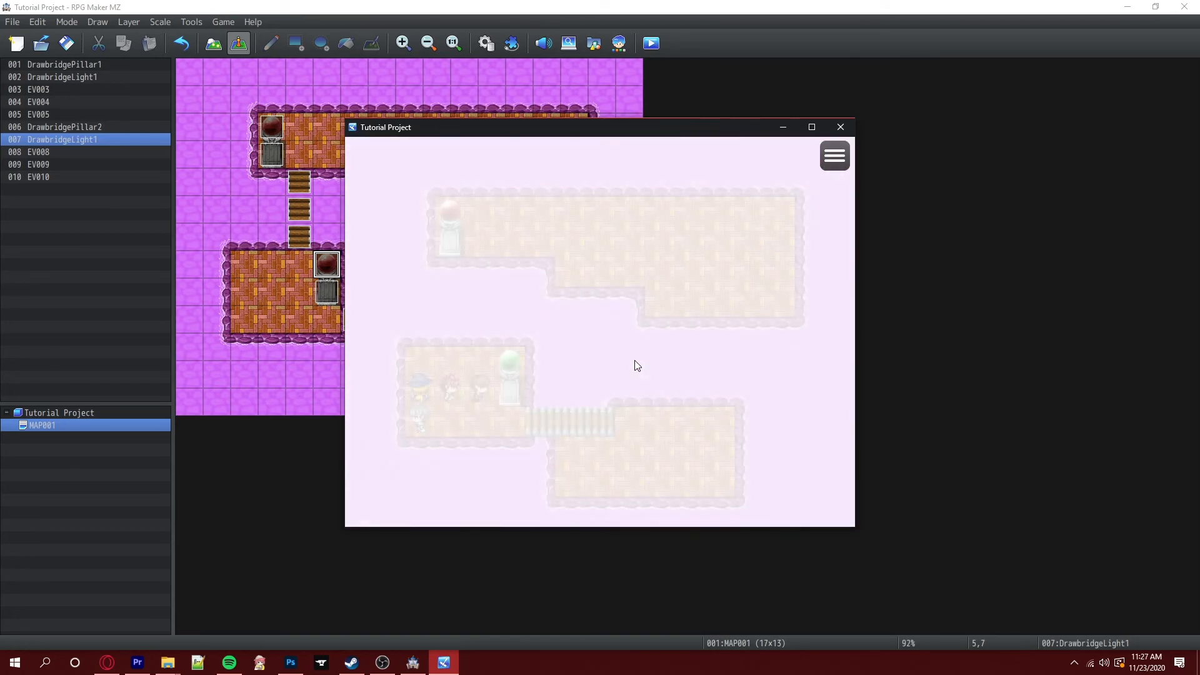
Walk the party east across the second drawbridge onto the southern platform
key("Down")
key("Right")
key("Right")
key("Right")
key("Right")
key("Right")
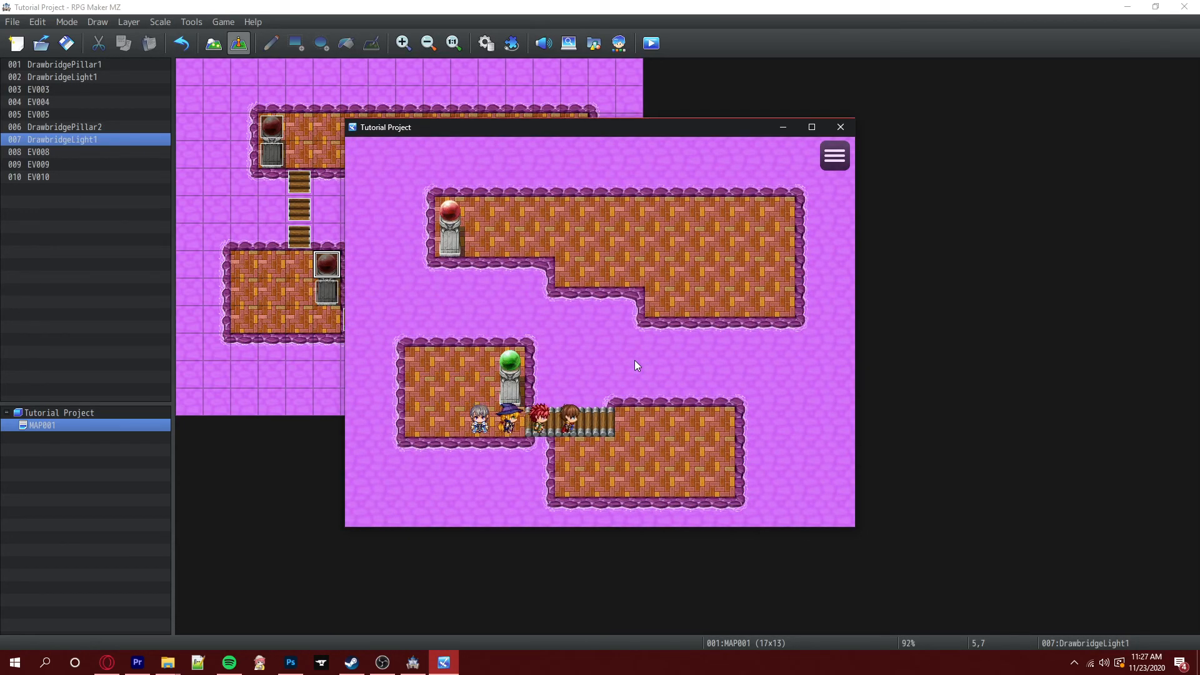
key("Right")
key("Right")
key("Right")
key("Down")
key("Down")
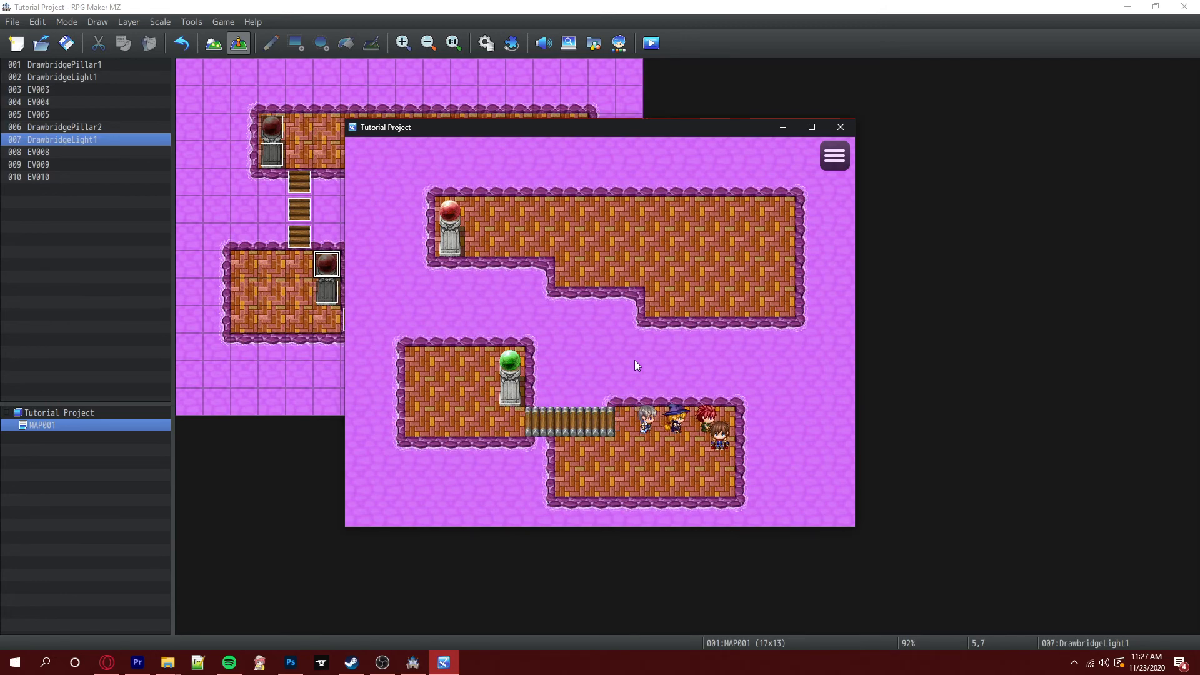
key("Left")
key("Left")
key("Left")
key("Up")
key("Right")
key("Right")
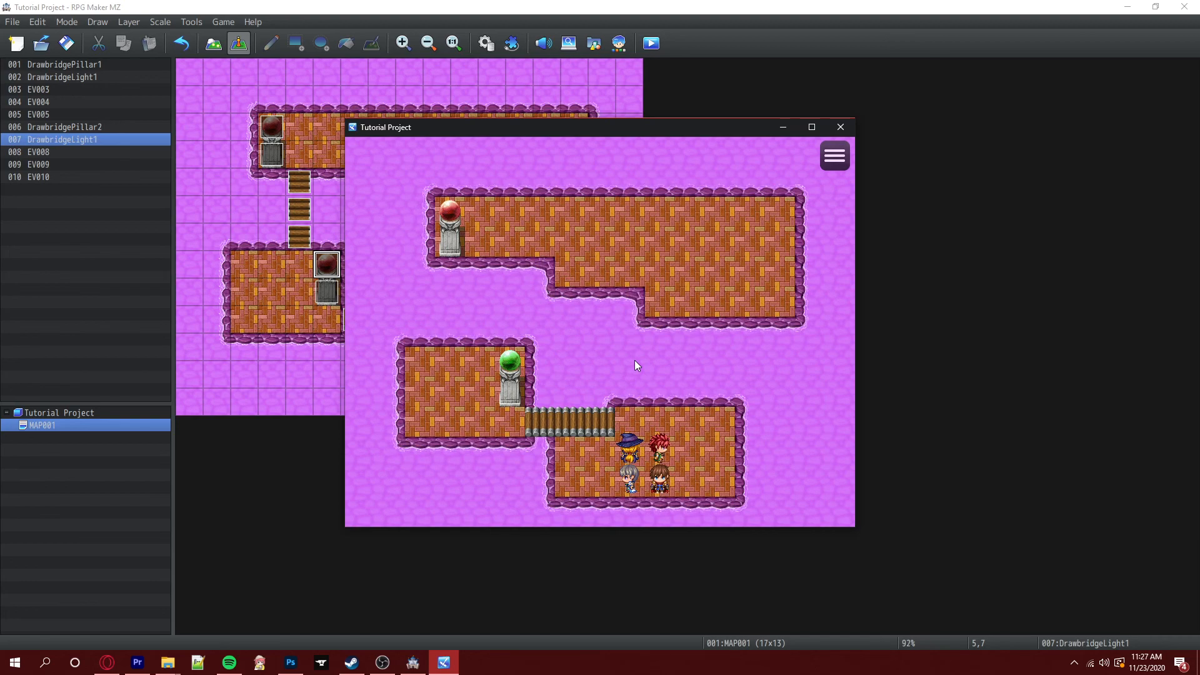